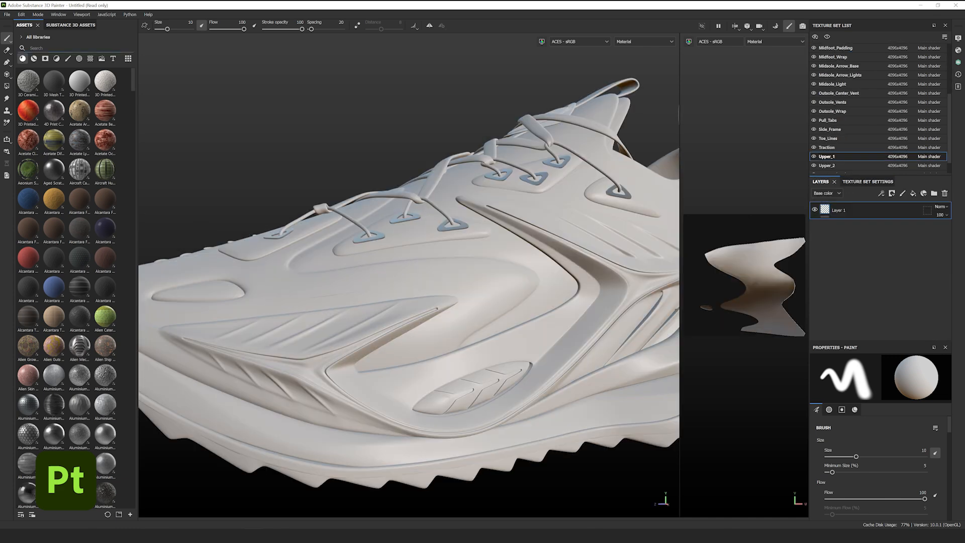
# - Apply Leather Polyurethane to Upper_1 and tile the leather pattern finer
pyautogui.write('weather poly')
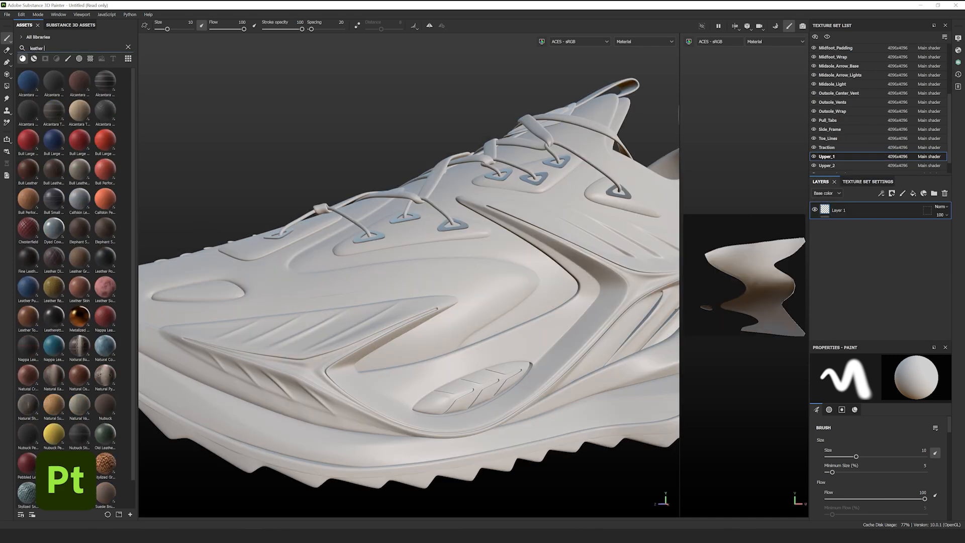
pyautogui.moveTo(36, 84); pyautogui.dragTo(459, 263)
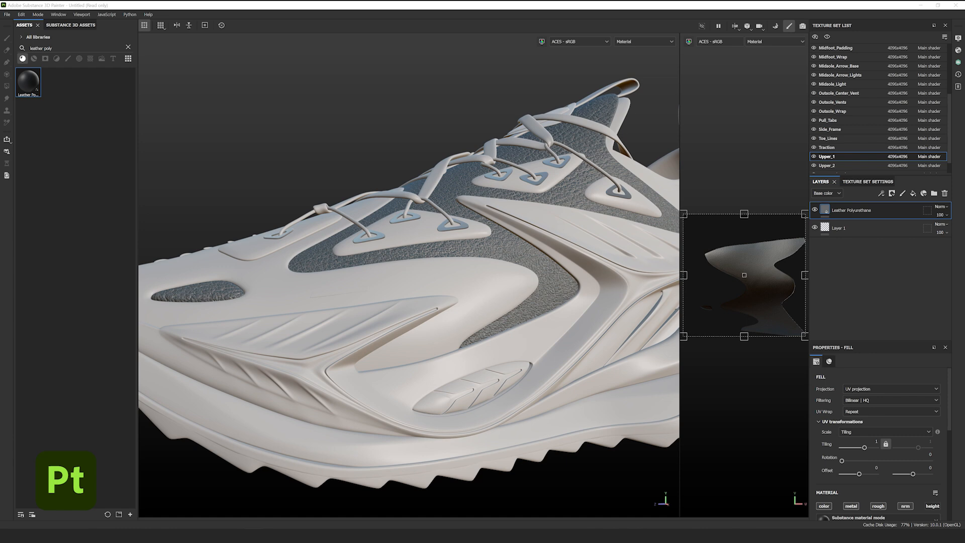
pyautogui.moveTo(705, 222); pyautogui.dragTo(751, 270)
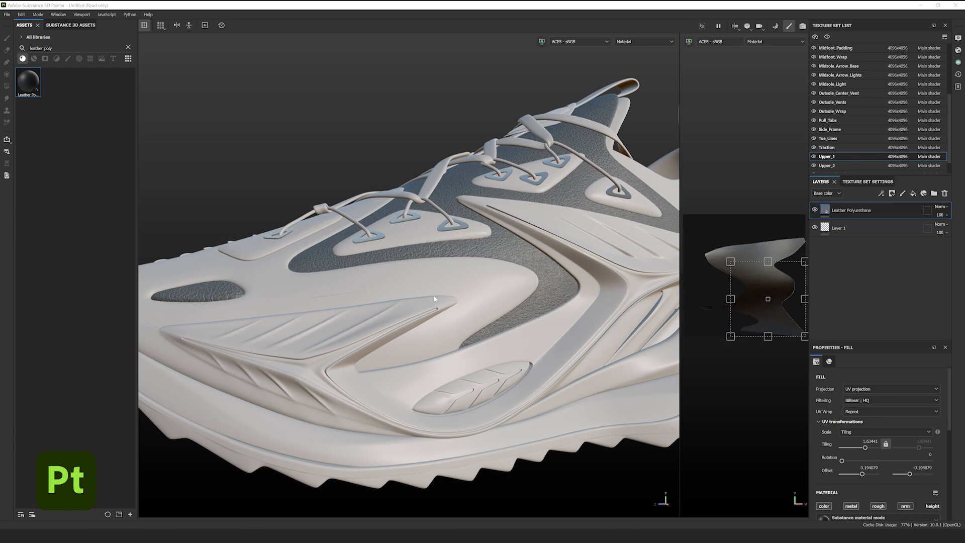
pyautogui.moveTo(435, 299)
pyautogui.keyDown('alt'); pyautogui.mouseDown()
pyautogui.moveTo(459, 287)
pyautogui.moveTo(556, 293)
pyautogui.moveTo(446, 288)
pyautogui.mouseUp(); pyautogui.keyUp('alt')
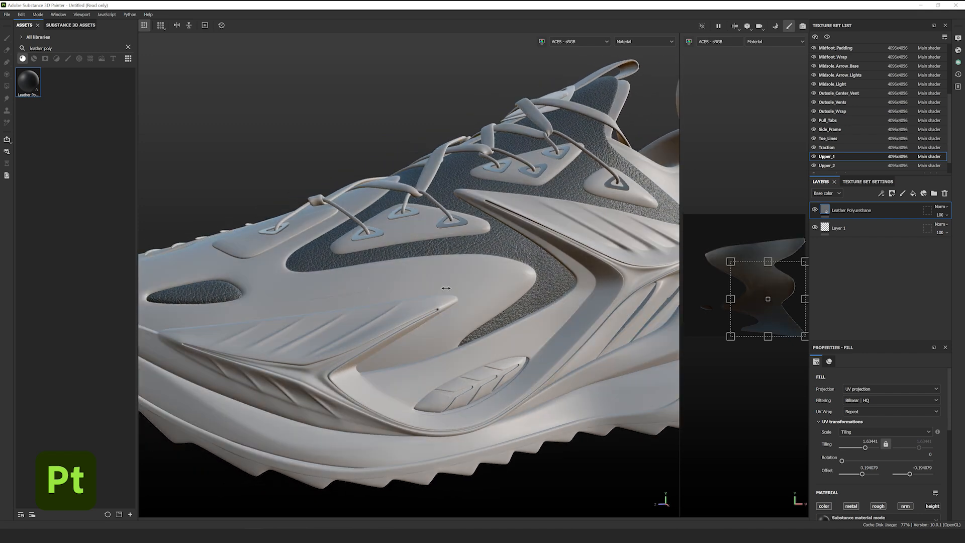
pyautogui.keyDown('shift'); pyautogui.moveTo(445, 288); pyautogui.dragTo(465, 288, button='right'); pyautogui.keyUp('shift')
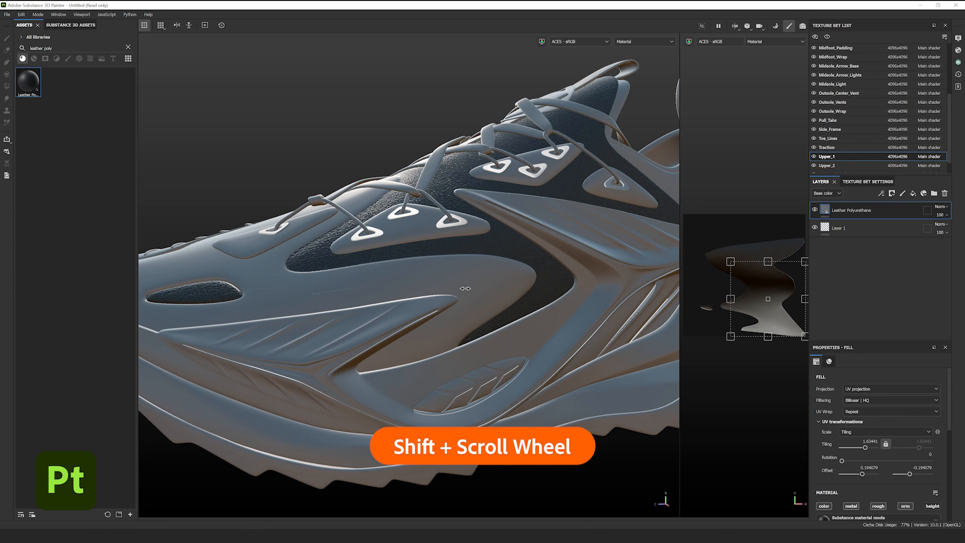
pyautogui.moveTo(465, 288)
pyautogui.keyDown('shift'); pyautogui.mouseDown(button='right')
pyautogui.moveTo(479, 288)
pyautogui.moveTo(438, 286)
pyautogui.mouseUp(button='right'); pyautogui.keyUp('shift')
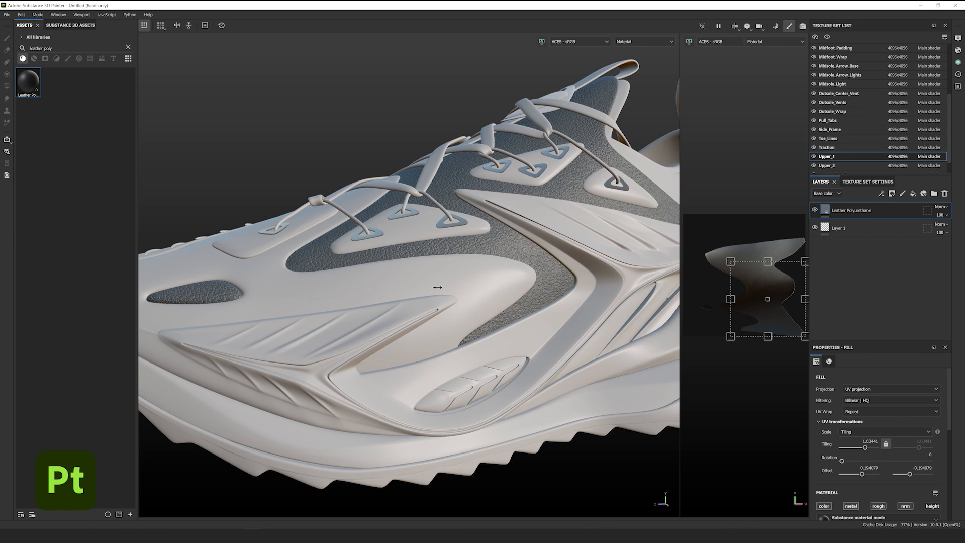
# - Set the leather colour to near-black and lower its roughness to 0.19 for a glossy finish
pyautogui.moveTo(864, 342); pyautogui.dragTo(882, 262)
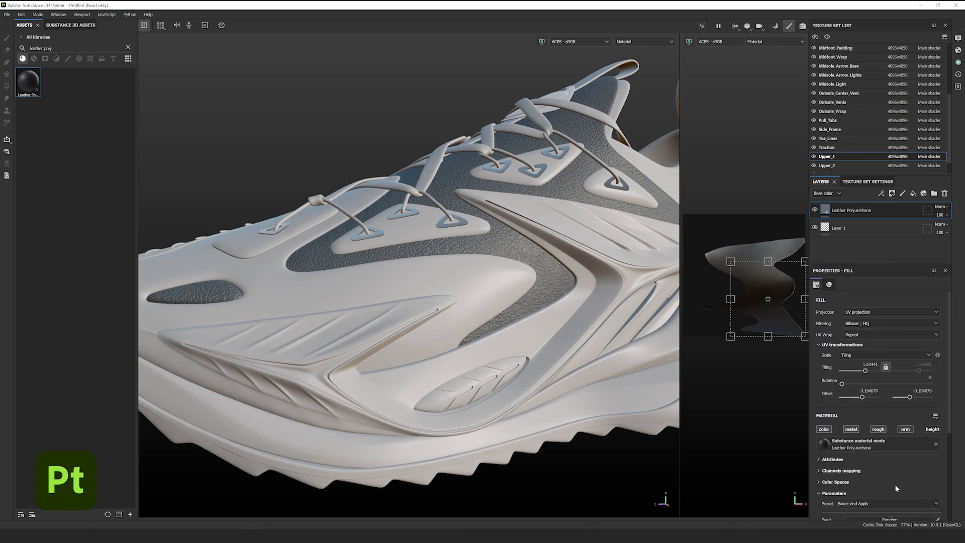
pyautogui.scroll(-3, 896, 484)
pyautogui.click(894, 440)
pyautogui.moveTo(856, 382); pyautogui.dragTo(808, 252)
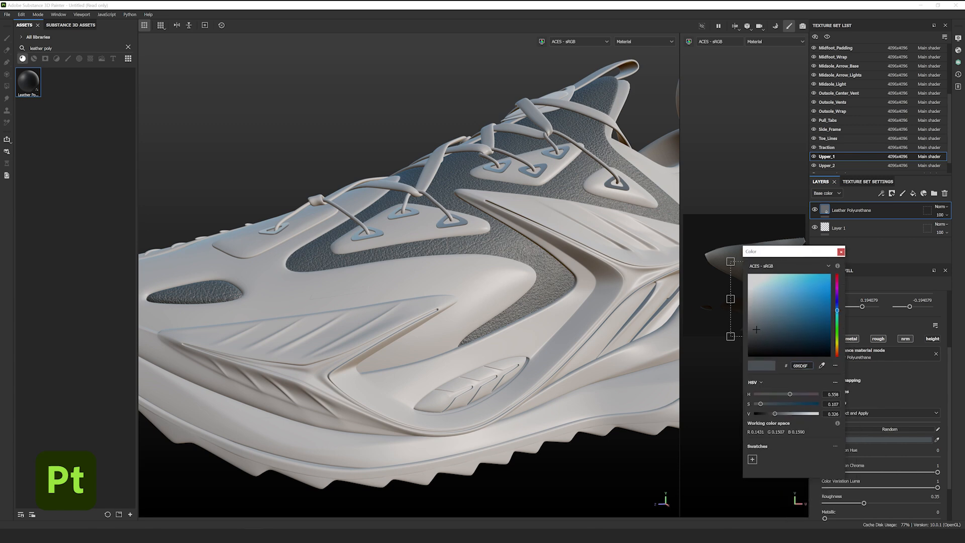
pyautogui.hotkey('ctrl', 'v')
pyautogui.press('Return')
pyautogui.click(841, 252)
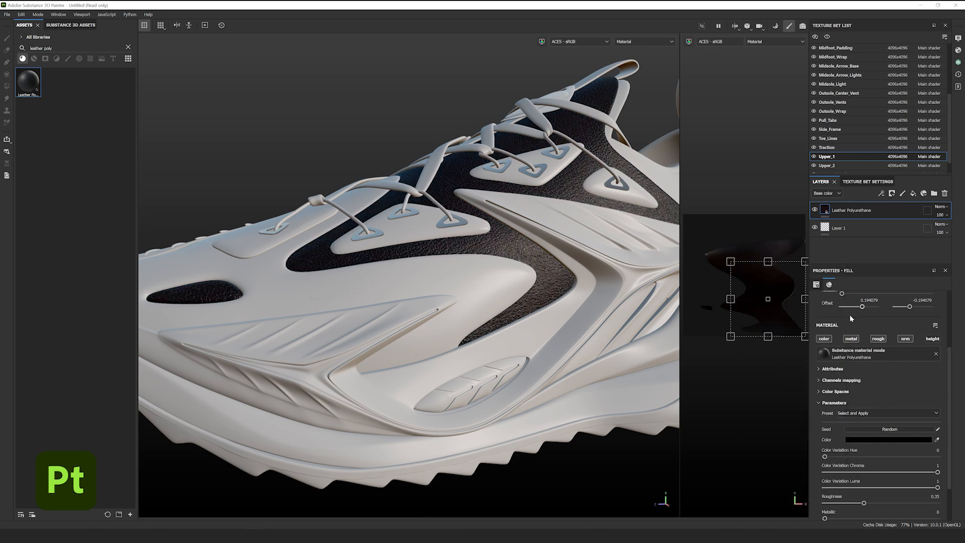
pyautogui.moveTo(869, 504); pyautogui.dragTo(846, 507)
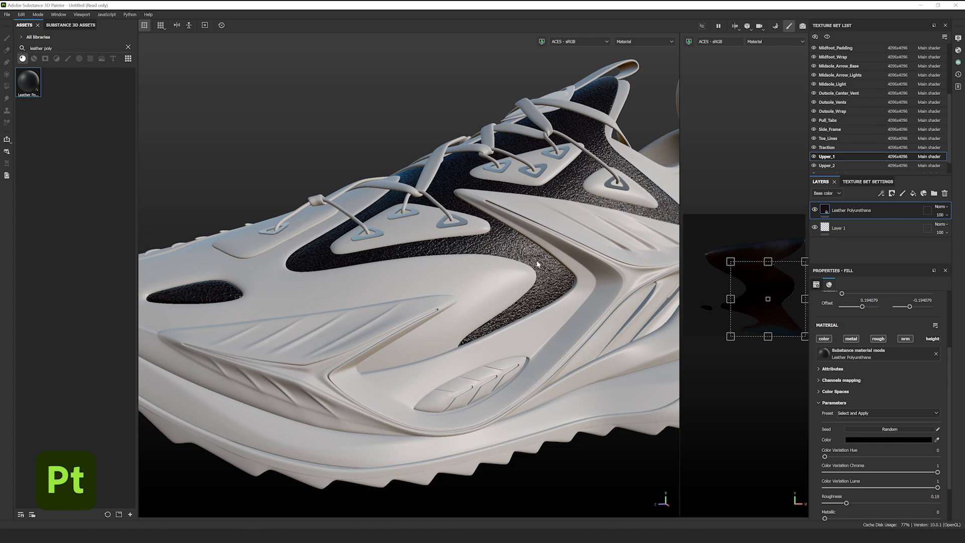
pyautogui.scroll(4, 537, 263)
pyautogui.keyDown('shift'); pyautogui.moveTo(537, 263); pyautogui.dragTo(593, 236, button='right'); pyautogui.keyUp('shift')
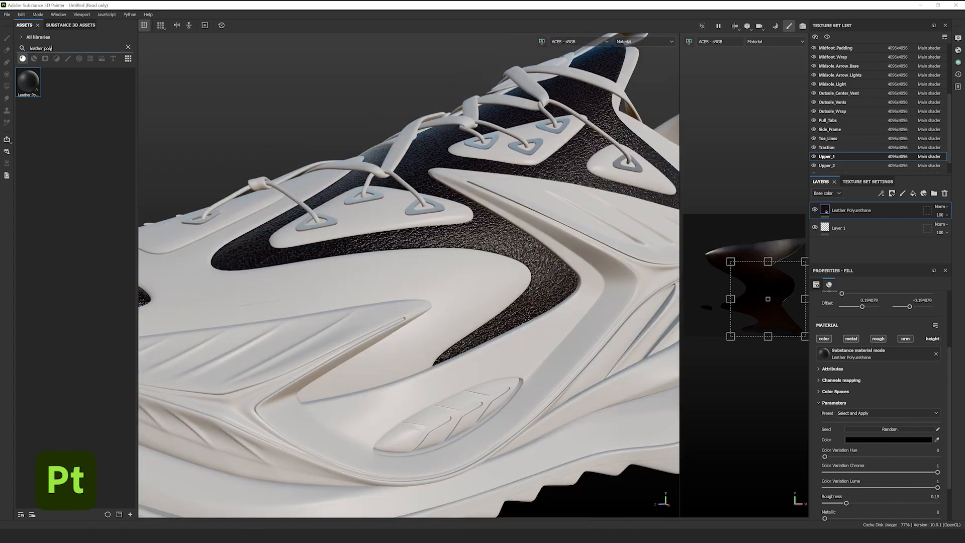
# - Apply Cotton Linen Twill Jeans to Upper_2 with a finer tiling
pyautogui.write('fabric')
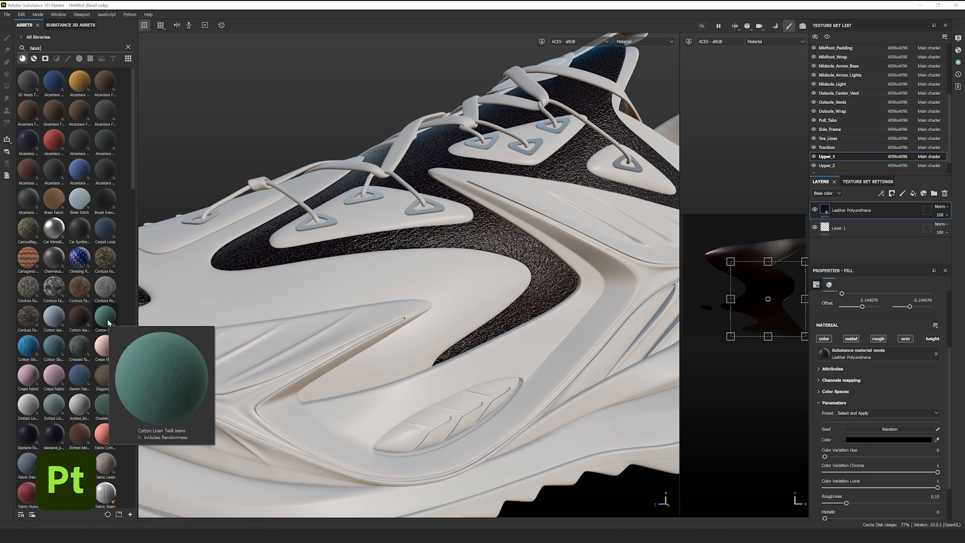
pyautogui.moveTo(105, 317); pyautogui.dragTo(203, 301)
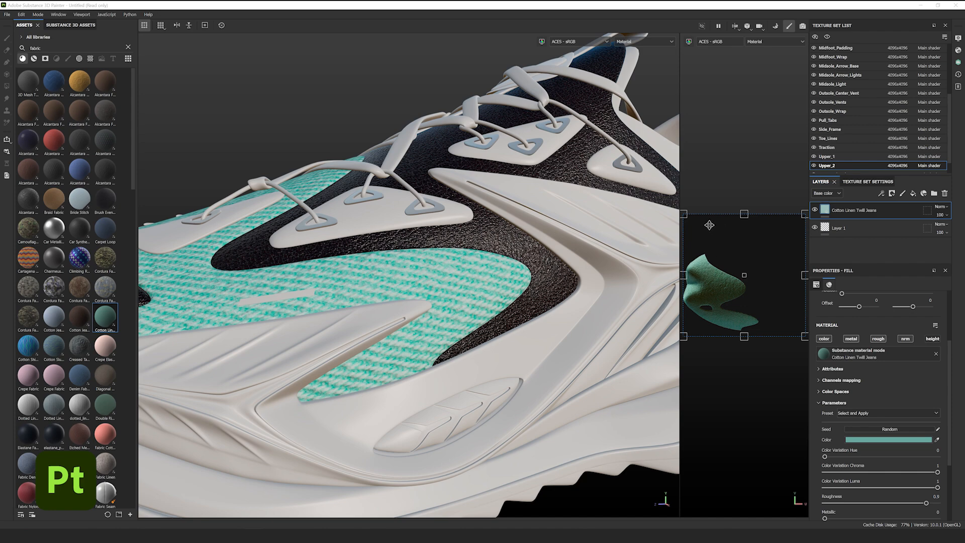
pyautogui.moveTo(685, 211); pyautogui.dragTo(769, 300)
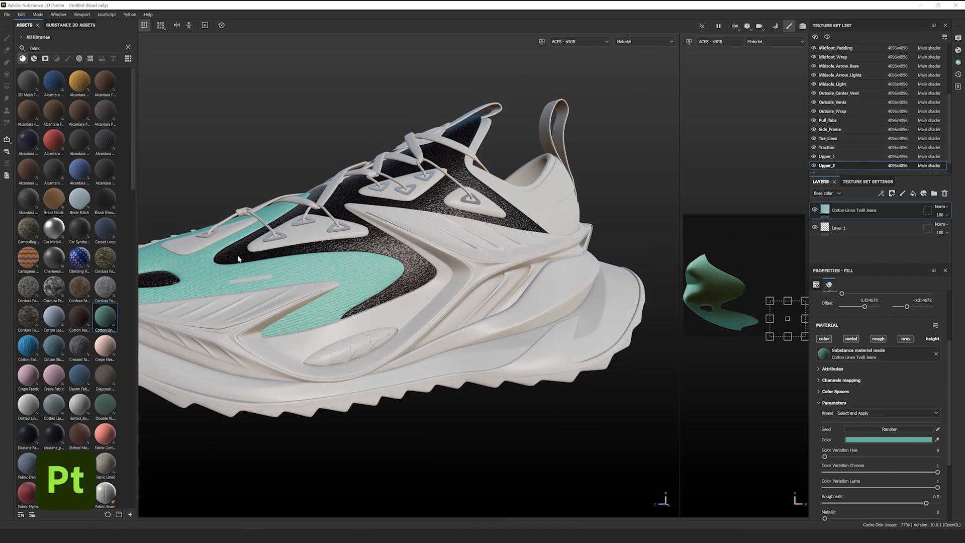
pyautogui.keyDown('alt'); pyautogui.moveTo(238, 259); pyautogui.dragTo(356, 283); pyautogui.keyUp('alt')
# - Swap the fabric to Cartagena Mochila Fabric, then search the assets for 'technical fa'
pyautogui.click(28, 258)
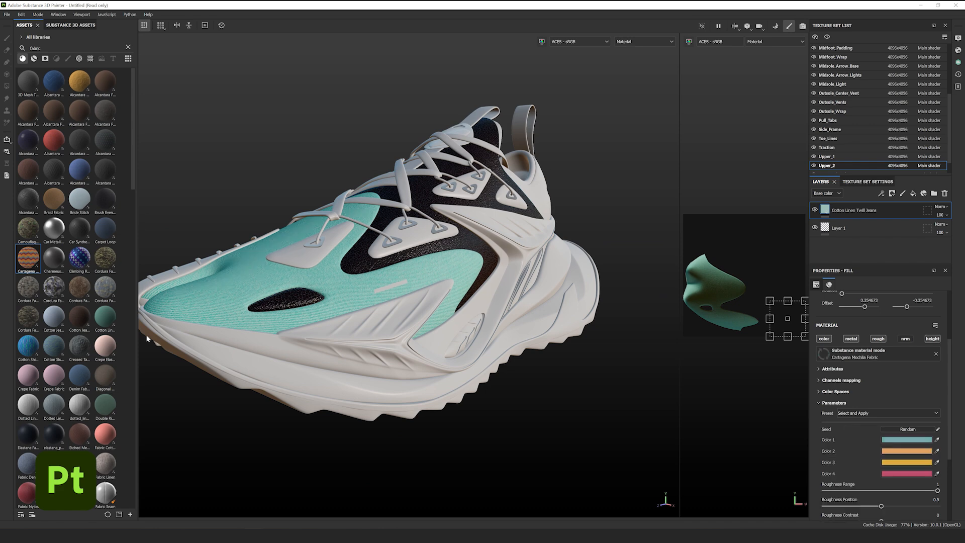
pyautogui.scroll(-10, 56, 345)
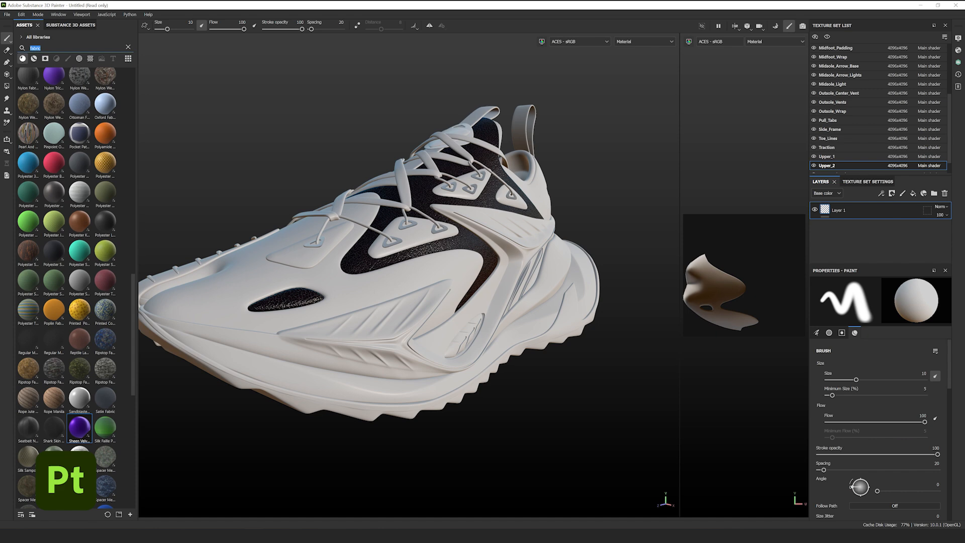
pyautogui.write('technical fa')
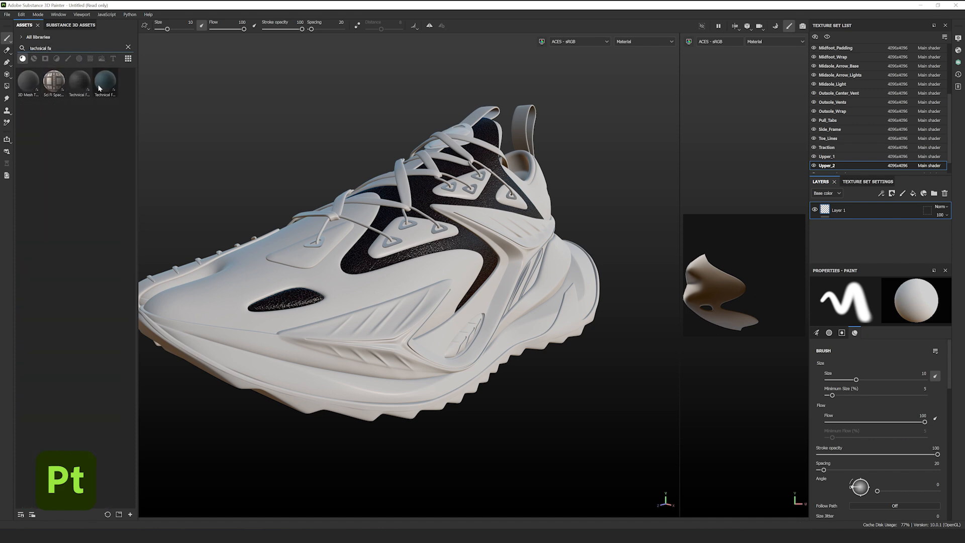
# - Apply Technical Fabric Square Armor to Upper_2 with a much finer pattern
pyautogui.moveTo(99, 89)
pyautogui.moveTo(98, 89); pyautogui.dragTo(337, 291)
pyautogui.moveTo(731, 250); pyautogui.dragTo(804, 315)
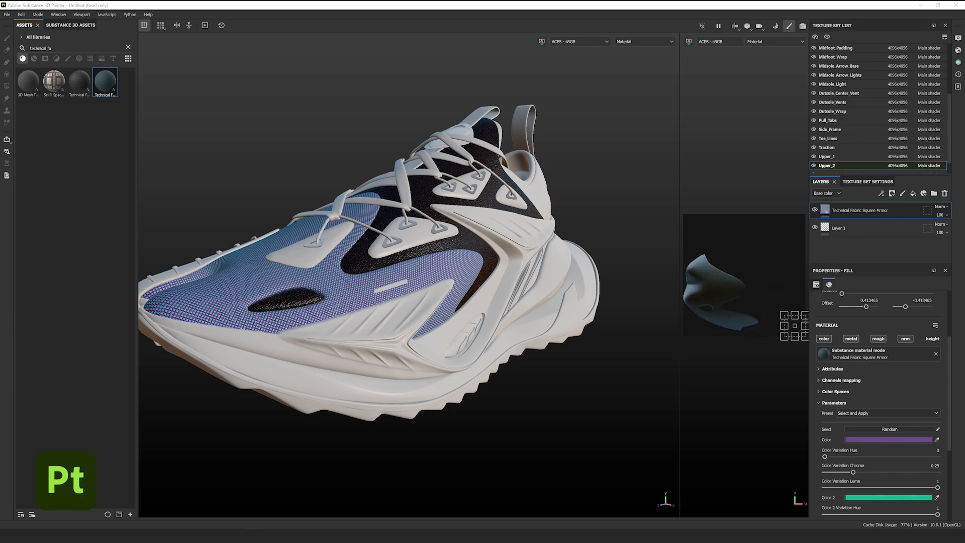
# - Set the fabric's Color to 2c2c2c and Color 2 to 070707
pyautogui.click(856, 440)
pyautogui.doubleClick(842, 420)
pyautogui.write('2c2c2c')
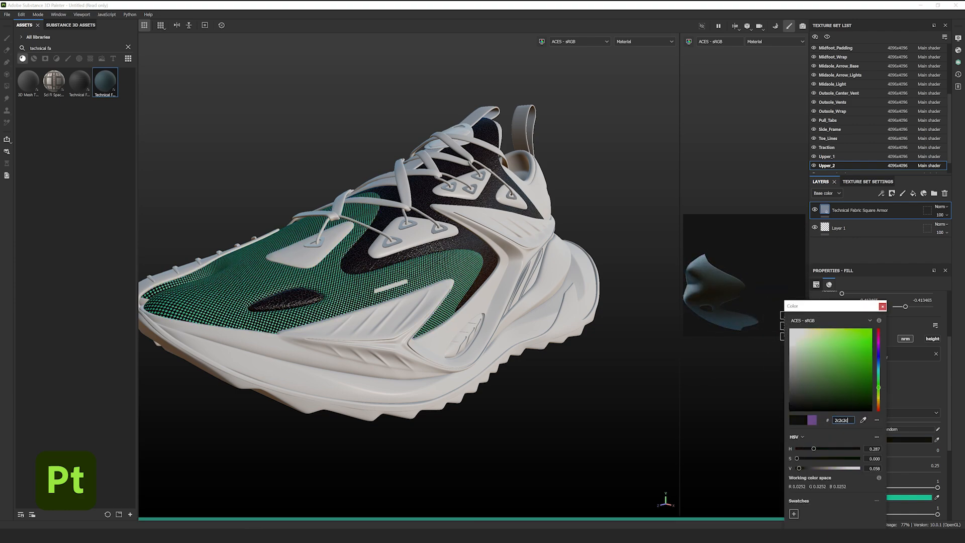
pyautogui.click(883, 306)
pyautogui.scroll(5, 390, 295)
pyautogui.keyDown('alt'); pyautogui.moveTo(390, 295); pyautogui.dragTo(442, 273); pyautogui.keyUp('alt')
pyautogui.click(880, 497)
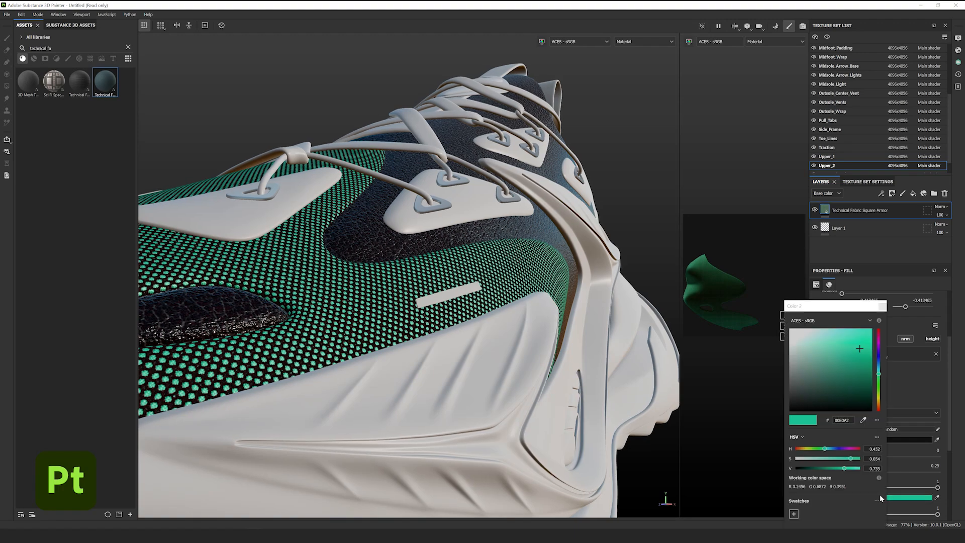
pyautogui.doubleClick(843, 420)
pyautogui.write('070707')
pyautogui.click(882, 306)
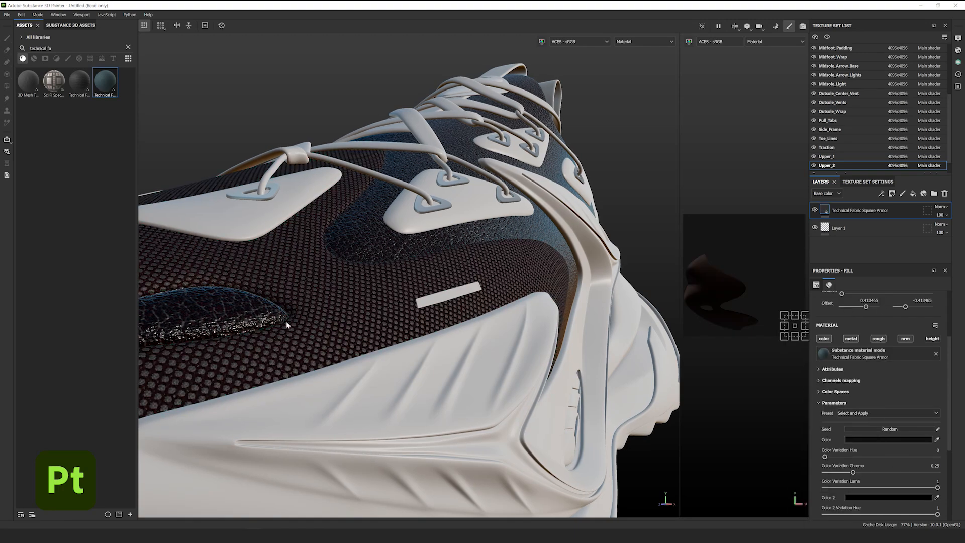
# - Review the dark fabric under rotated lighting, then search assets for 'elastane fa'
pyautogui.keyDown('alt'); pyautogui.moveTo(339, 257); pyautogui.dragTo(360, 291); pyautogui.keyUp('alt')
pyautogui.scroll(-5, 885, 333)
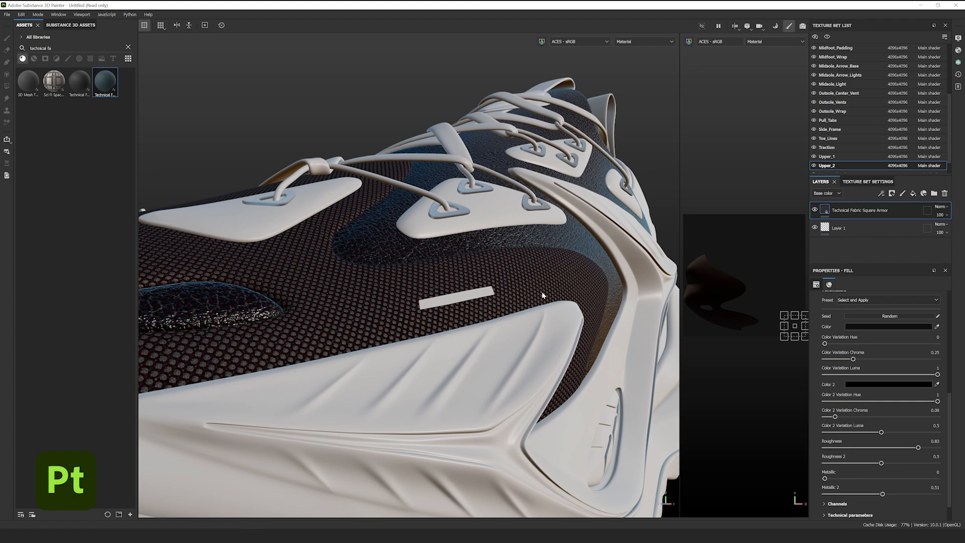
pyautogui.keyDown('shift'); pyautogui.moveTo(542, 296); pyautogui.dragTo(497, 275, button='right'); pyautogui.keyUp('shift')
pyautogui.keyDown('alt'); pyautogui.moveTo(536, 292); pyautogui.dragTo(457, 295); pyautogui.keyUp('alt')
pyautogui.scroll(-4, 467, 292)
pyautogui.moveTo(494, 276)
pyautogui.keyDown('shift'); pyautogui.mouseDown(button='right')
pyautogui.moveTo(521, 261)
pyautogui.moveTo(497, 266)
pyautogui.mouseUp(button='right'); pyautogui.keyUp('shift')
pyautogui.keyDown('alt'); pyautogui.moveTo(540, 260); pyautogui.dragTo(465, 283); pyautogui.keyUp('alt')
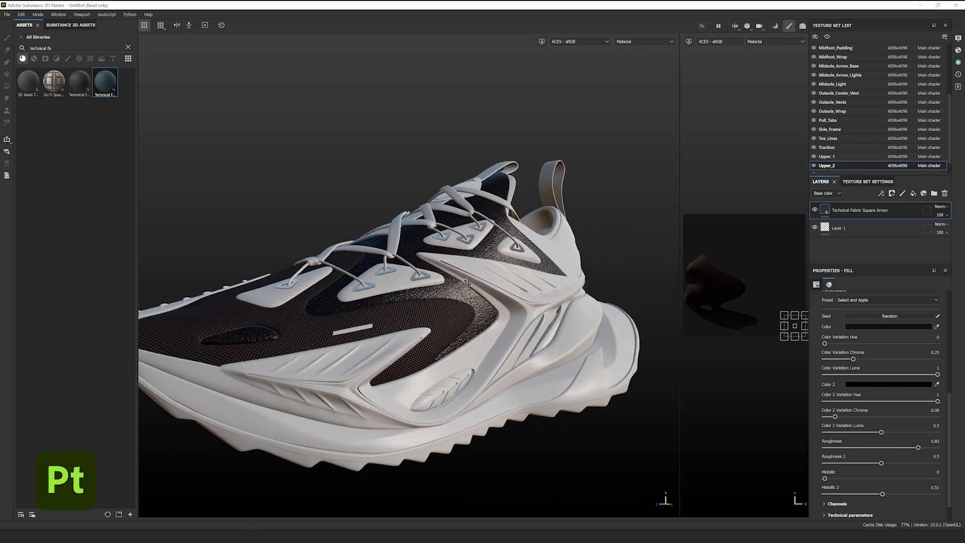
pyautogui.keyDown('alt'); pyautogui.moveTo(465, 283); pyautogui.dragTo(440, 285); pyautogui.keyUp('alt')
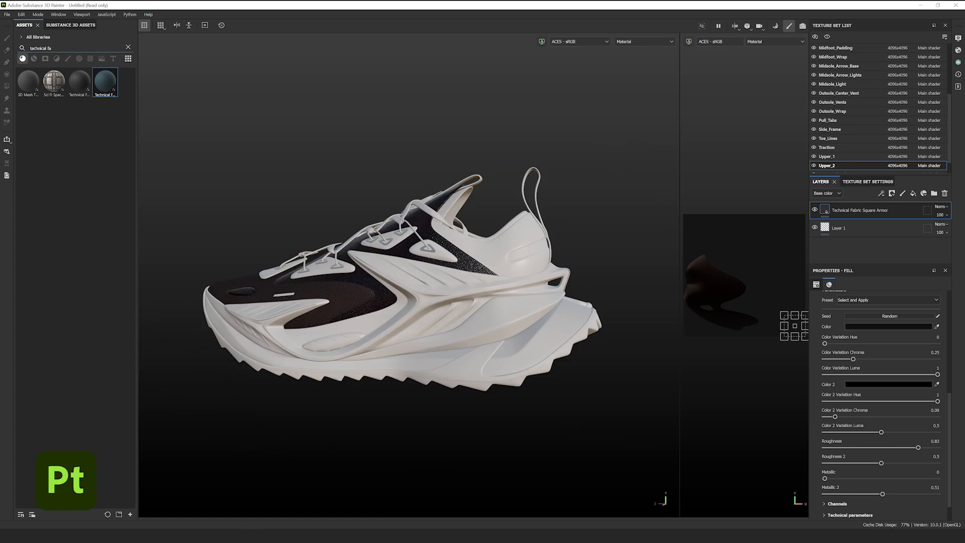
pyautogui.hotkey('ctrl', 'a')
pyautogui.write('elasta')
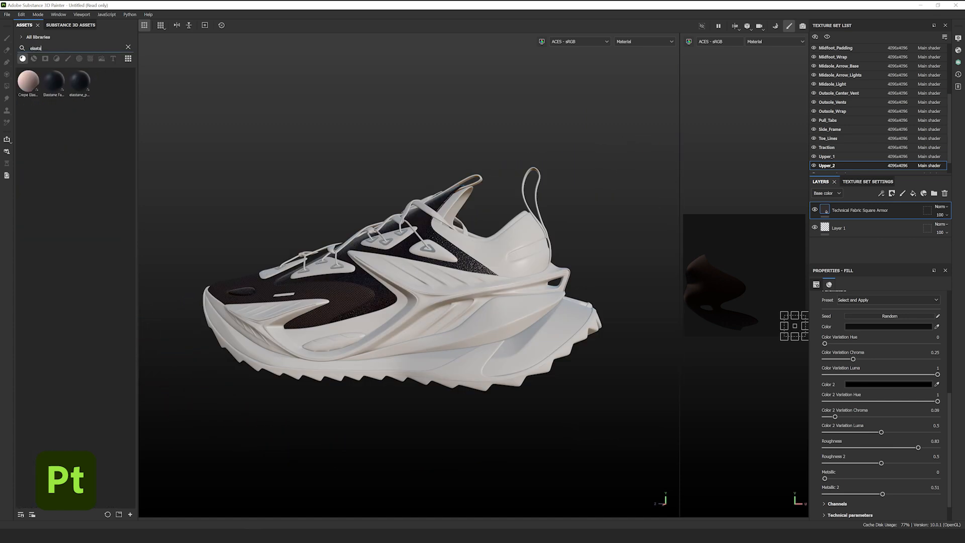
pyautogui.write('ne fabric')
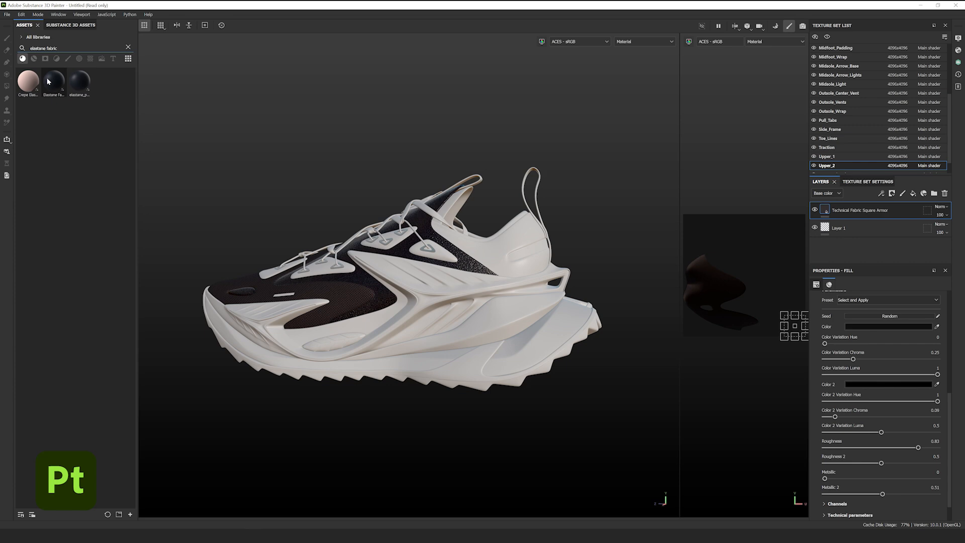
# - Apply Elastane Fabric Stretch, isolate Midfoot_Padding, and shrink the elastane pattern scale
pyautogui.moveTo(48, 81); pyautogui.dragTo(465, 208)
pyautogui.scroll(5, 507, 206)
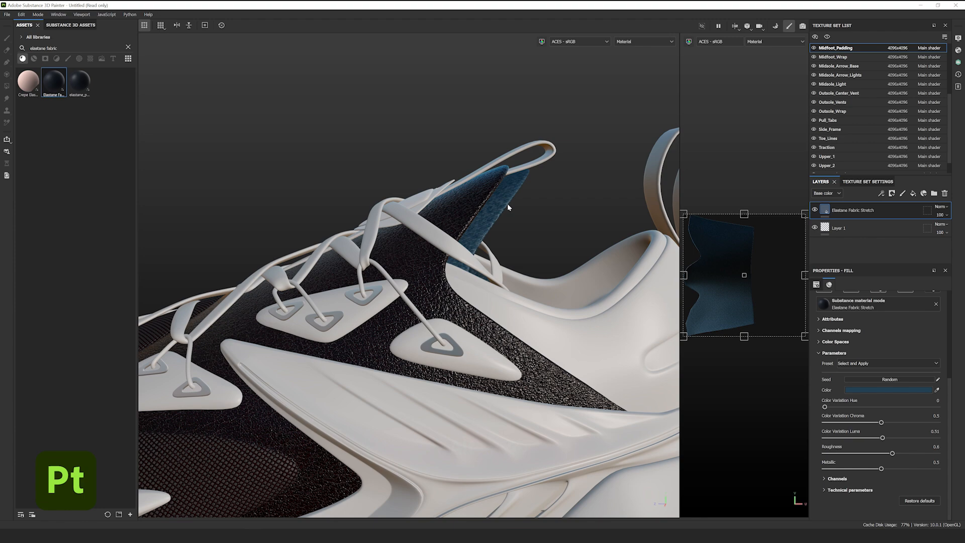
pyautogui.hotkey('alt', 'q')
pyautogui.keyDown('alt'); pyautogui.moveTo(488, 226); pyautogui.dragTo(532, 241); pyautogui.keyUp('alt')
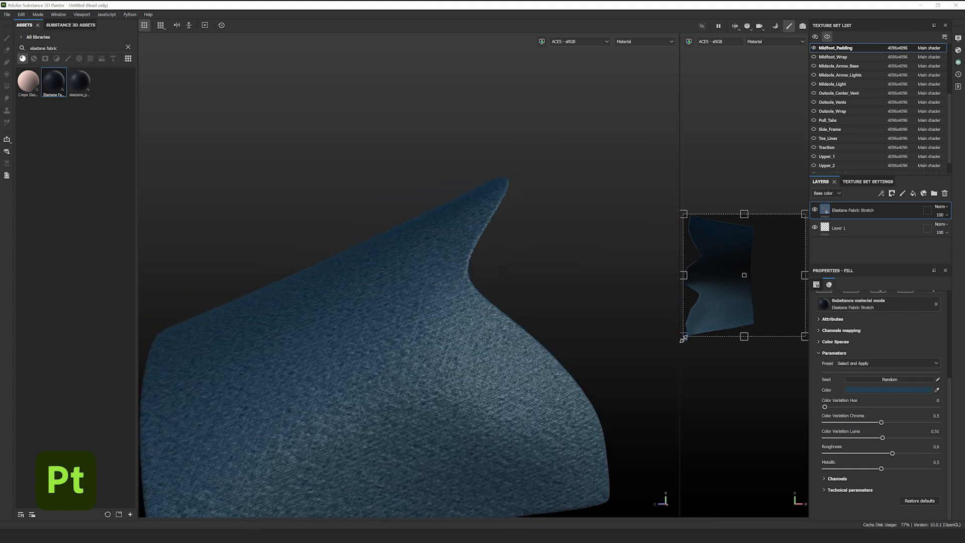
pyautogui.moveTo(687, 335); pyautogui.dragTo(772, 260)
pyautogui.scroll(3, 485, 333)
pyautogui.scroll(2, 486, 333)
pyautogui.keyDown('alt'); pyautogui.moveTo(486, 333); pyautogui.dragTo(432, 338); pyautogui.keyUp('alt')
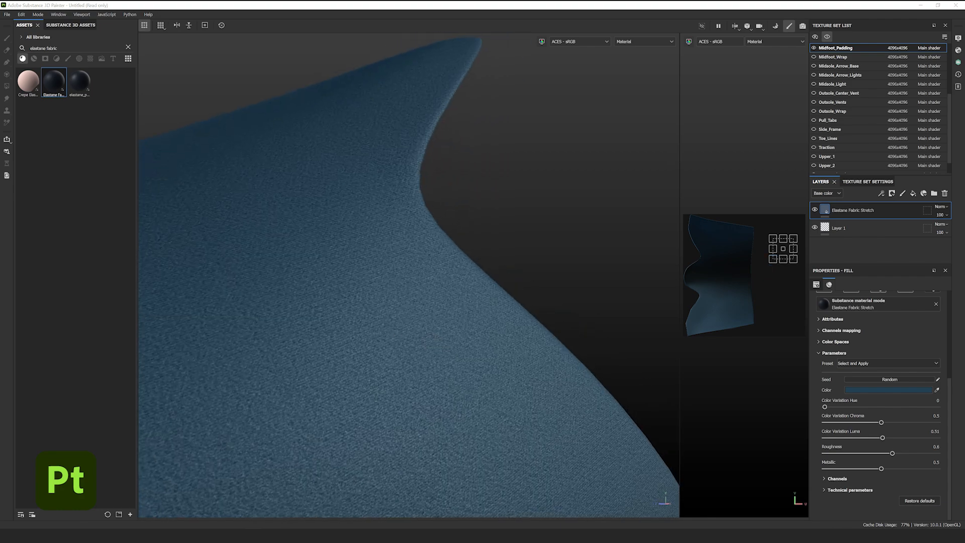
# - Set the elastane colour to 444444 and keep roughness near 0.6
pyautogui.click(849, 390)
pyautogui.click(842, 420)
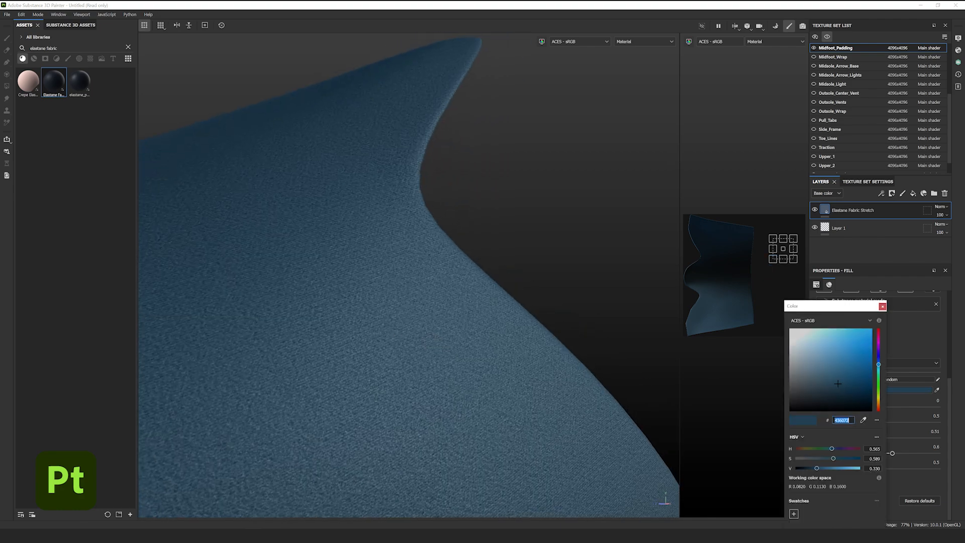
pyautogui.write('444444')
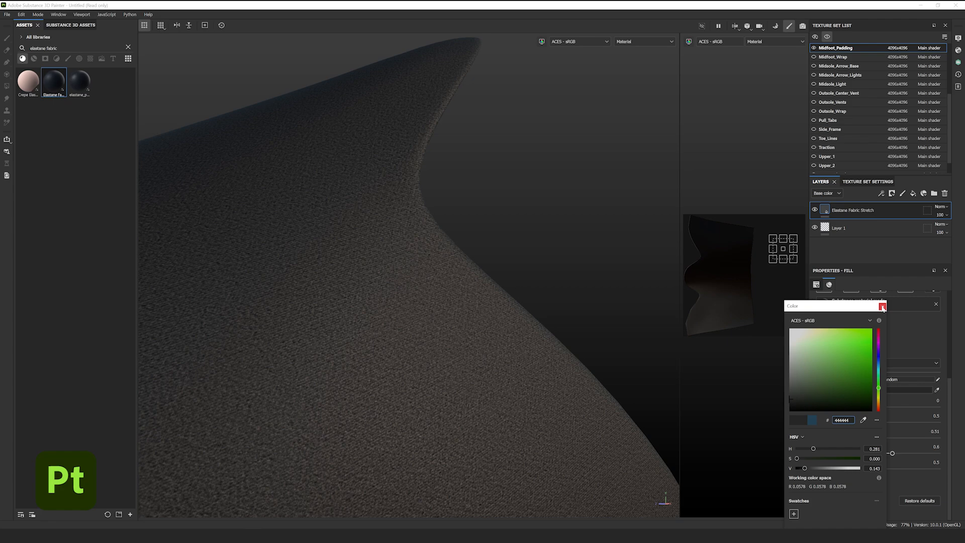
pyautogui.click(882, 307)
pyautogui.scroll(-2, 438, 345)
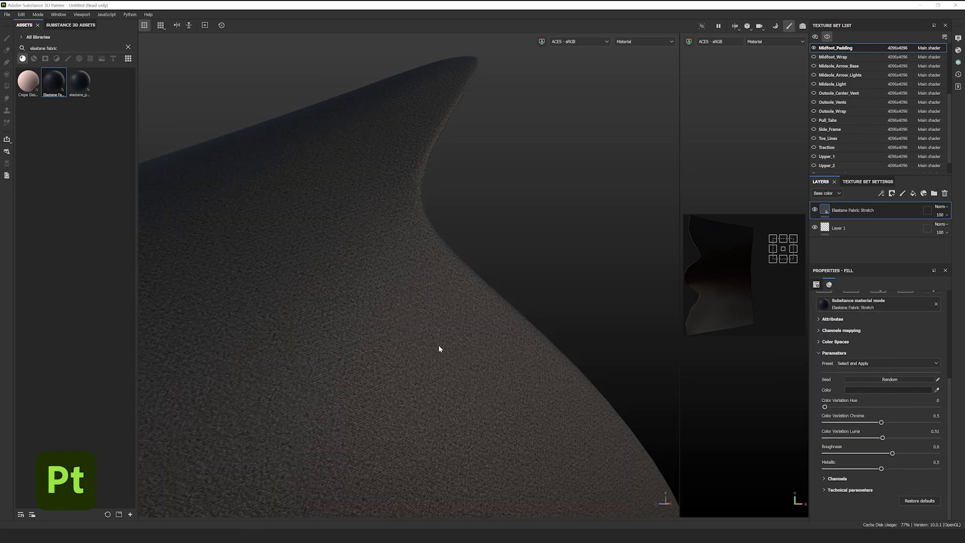
pyautogui.click(935, 446)
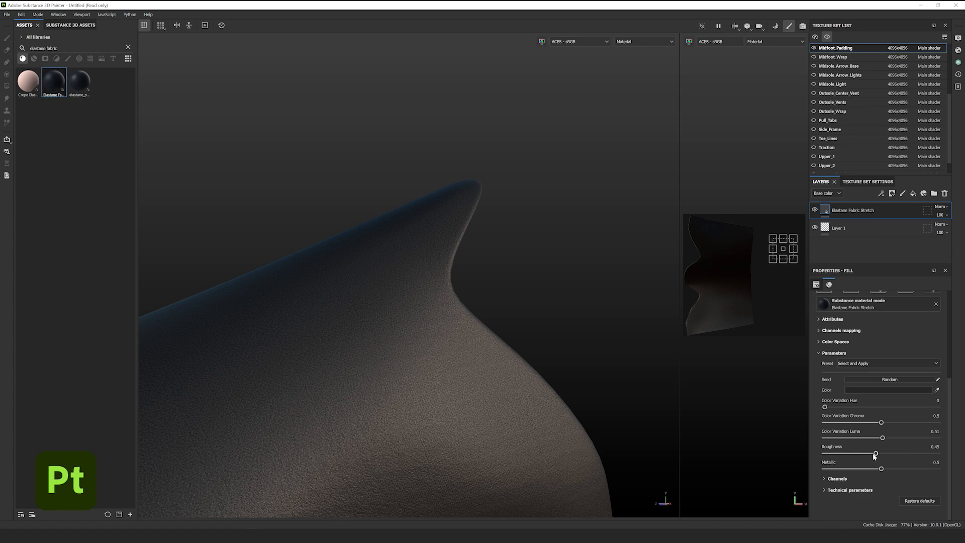
pyautogui.moveTo(875, 454)
pyautogui.mouseDown()
pyautogui.moveTo(864, 454)
pyautogui.moveTo(888, 455)
pyautogui.mouseUp()
pyautogui.scroll(-5, 452, 379)
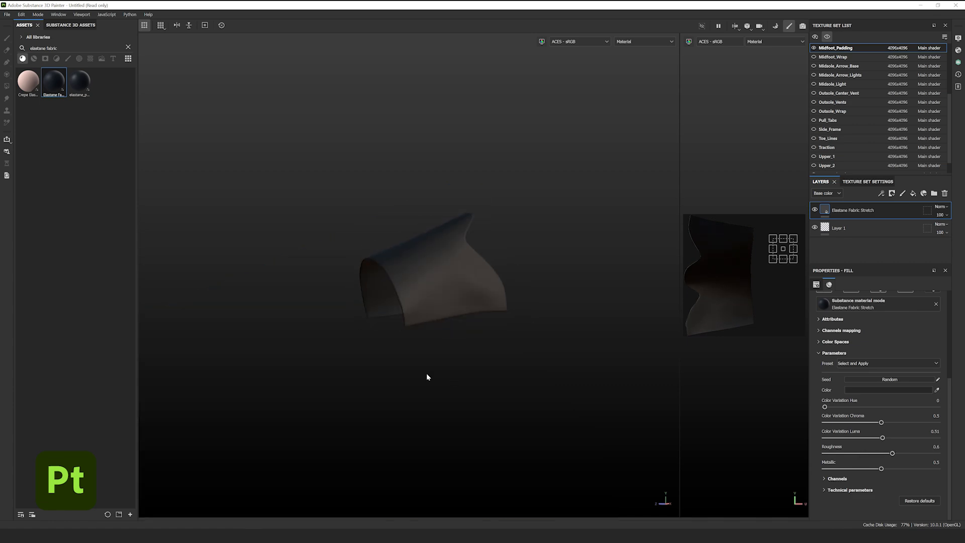
pyautogui.keyDown('alt'); pyautogui.moveTo(426, 377); pyautogui.dragTo(495, 290); pyautogui.keyUp('alt')
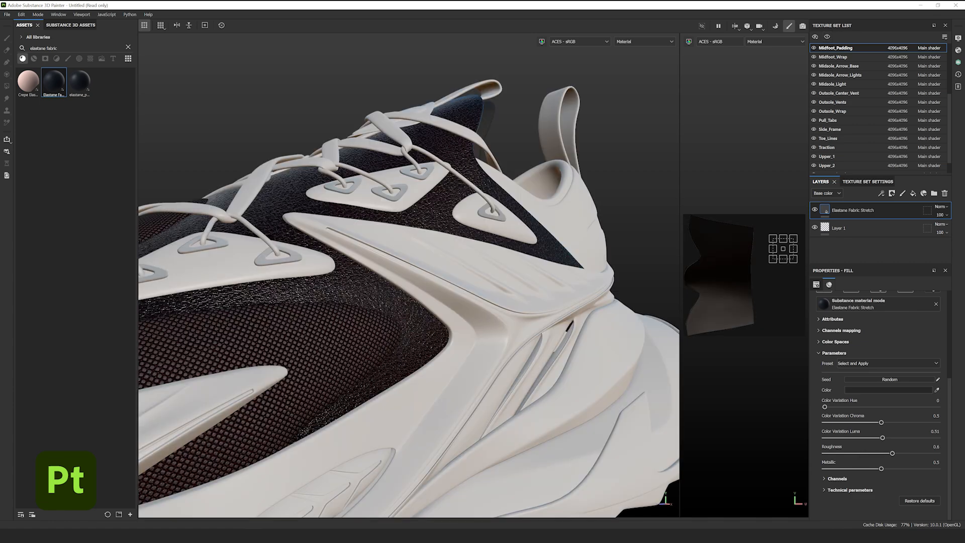
# - Drag the elastane fabric material onto the shoe's upper from a side view
pyautogui.keyDown('alt'); pyautogui.moveTo(433, 265); pyautogui.dragTo(484, 273); pyautogui.keyUp('alt')
pyautogui.keyDown('alt'); pyautogui.moveTo(542, 241); pyautogui.dragTo(370, 308); pyautogui.keyUp('alt')
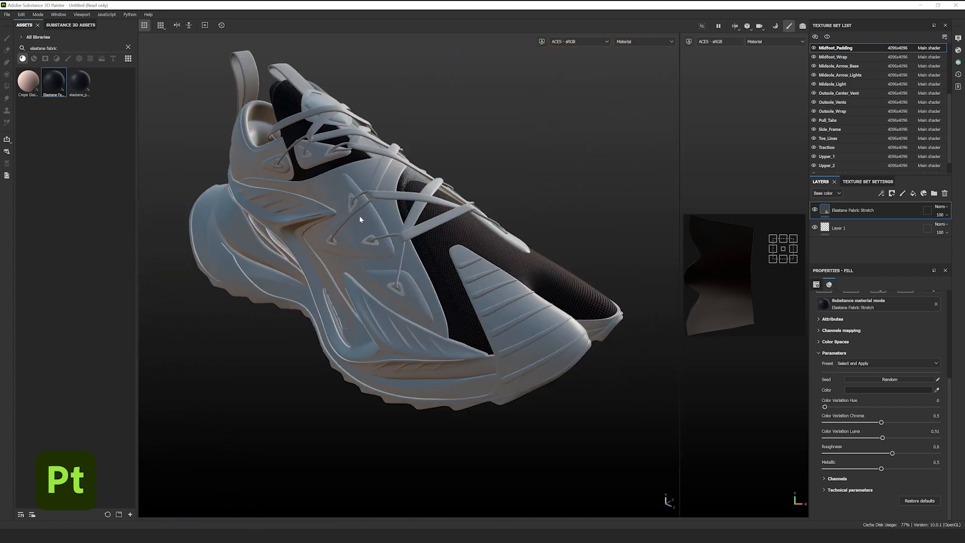
pyautogui.scroll(8, 377, 191)
pyautogui.keyDown('alt'); pyautogui.moveTo(394, 170); pyautogui.dragTo(380, 235); pyautogui.keyUp('alt')
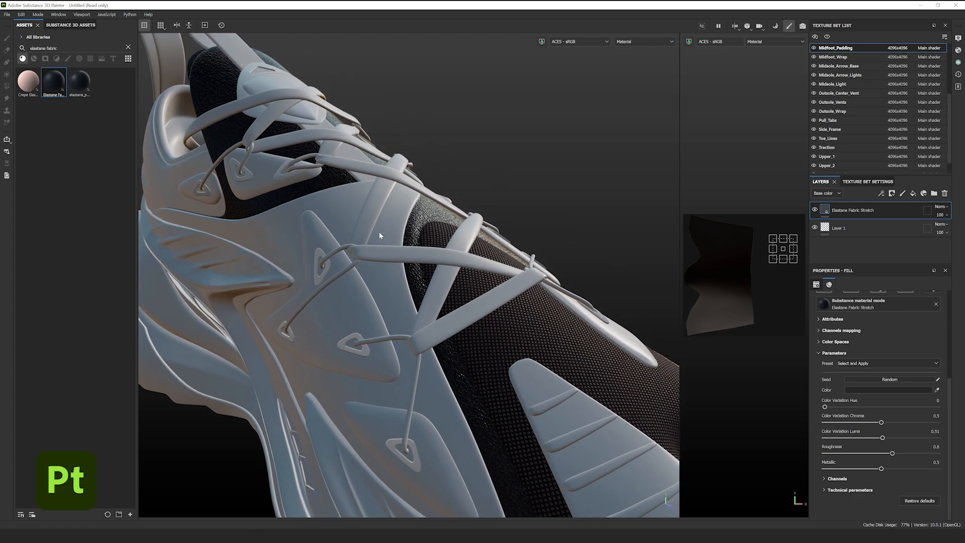
pyautogui.moveTo(52, 79); pyautogui.dragTo(352, 216)
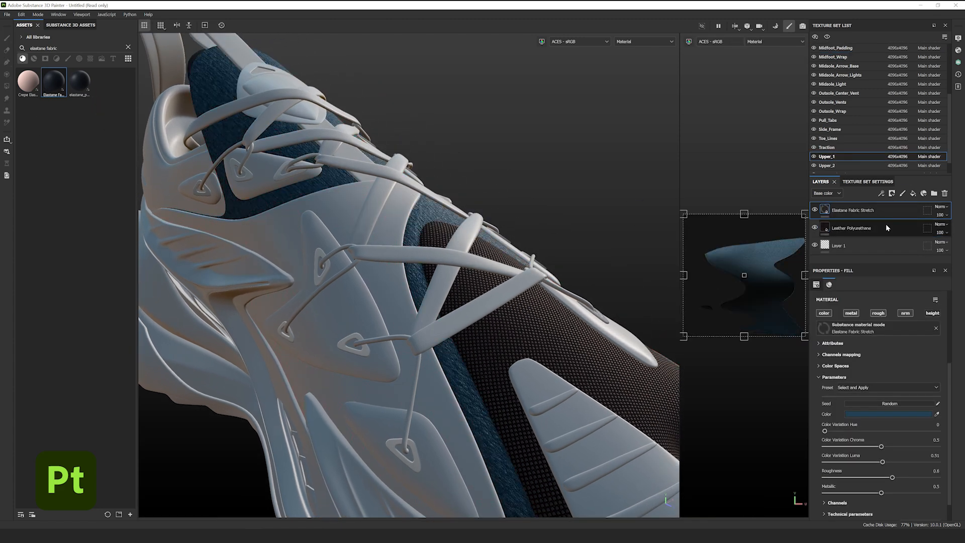
# - Copy the Leather Polyurethane layer and paste it into Midfoot_Wrap as a linked instance
pyautogui.rightClick(887, 226)
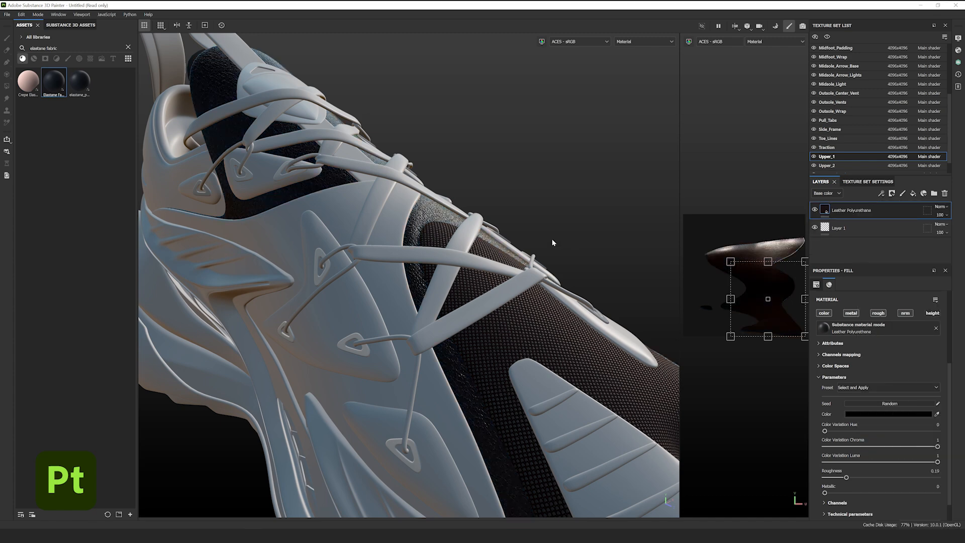
pyautogui.click(832, 57)
pyautogui.rightClick(856, 210)
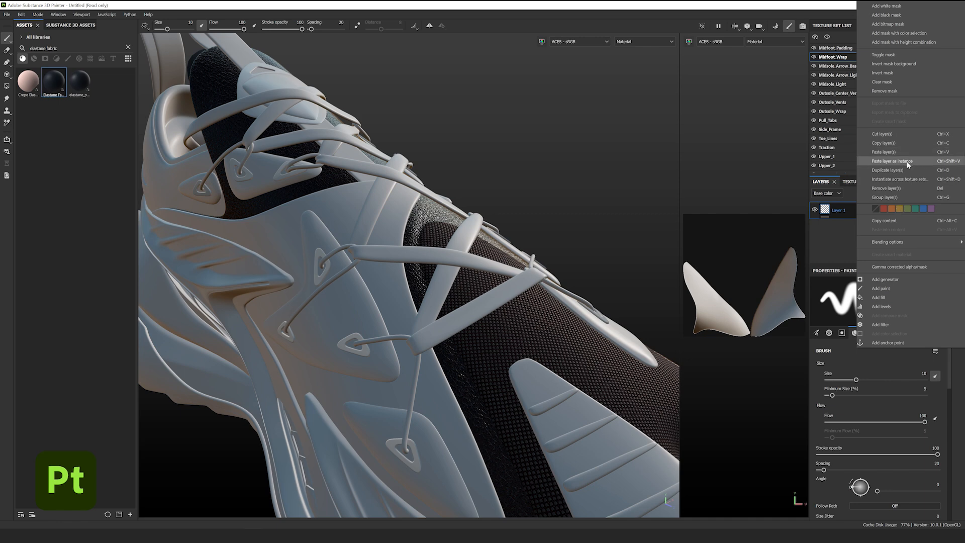
pyautogui.click(892, 161)
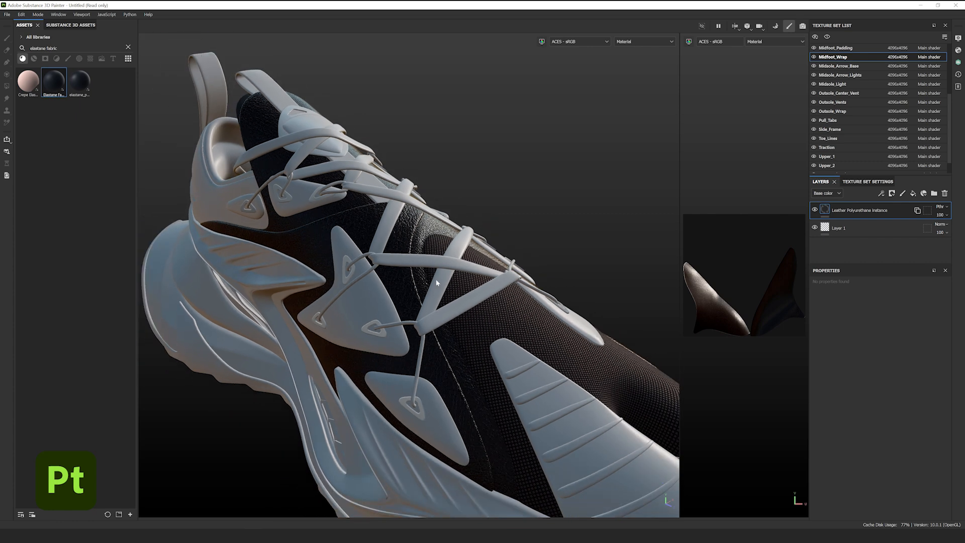
pyautogui.scroll(-1, 435, 279)
pyautogui.keyDown('alt'); pyautogui.moveTo(436, 279); pyautogui.dragTo(410, 281); pyautogui.keyUp('alt')
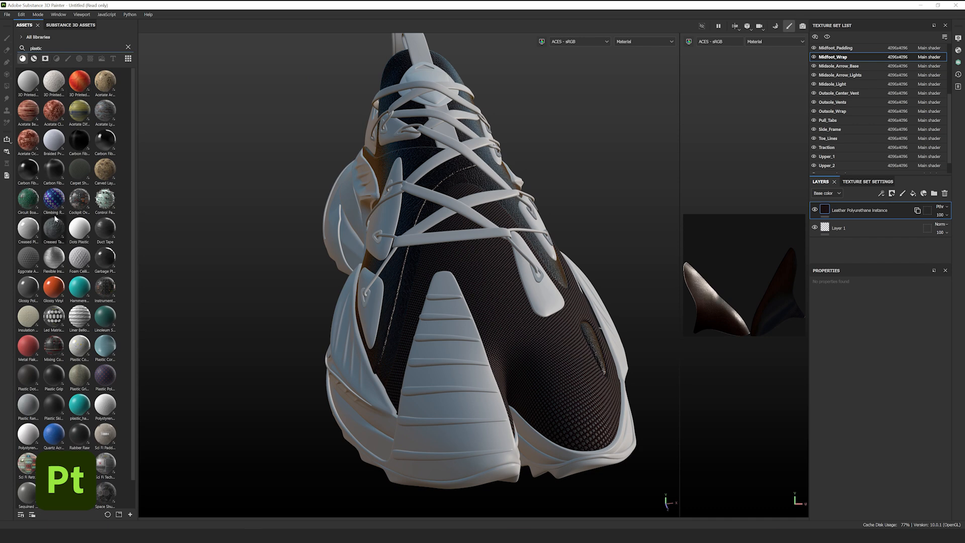
# - Apply Smoked Plastic to the Outsole_Wrap
pyautogui.scroll(-1, 50, 226)
pyautogui.moveTo(46, 261)
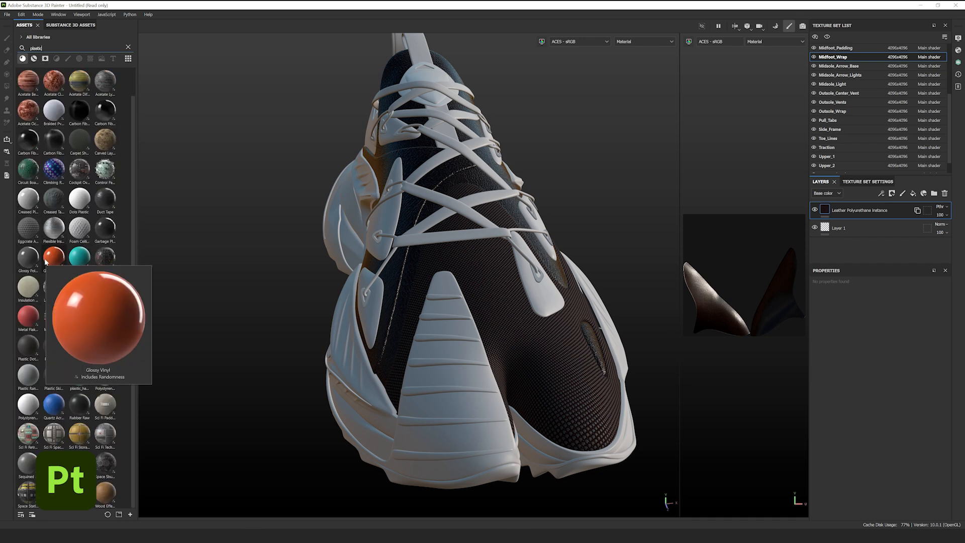
pyautogui.moveTo(85, 340)
pyautogui.moveTo(79, 462); pyautogui.dragTo(455, 457)
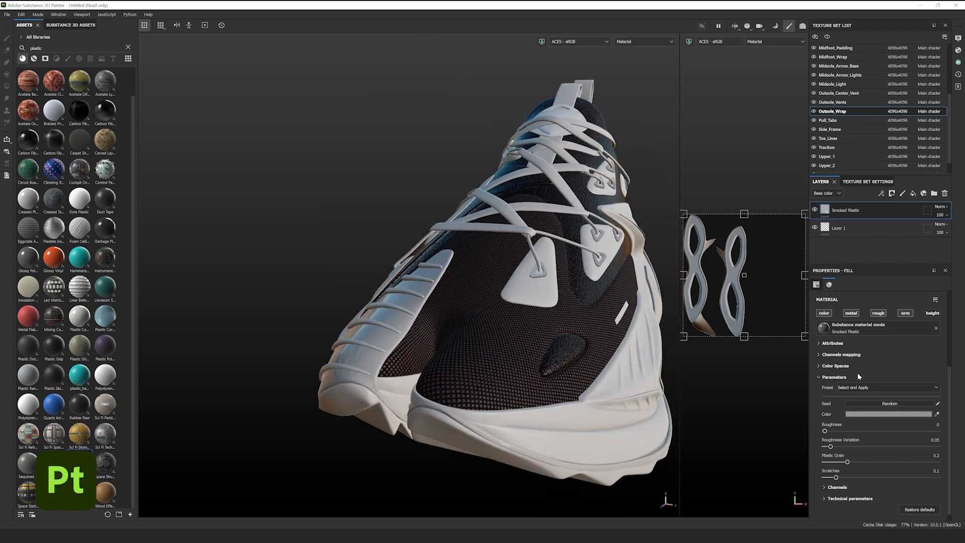
# - Recolour the smoked plastic to 454545 and raise its roughness to 0.17
pyautogui.click(888, 413)
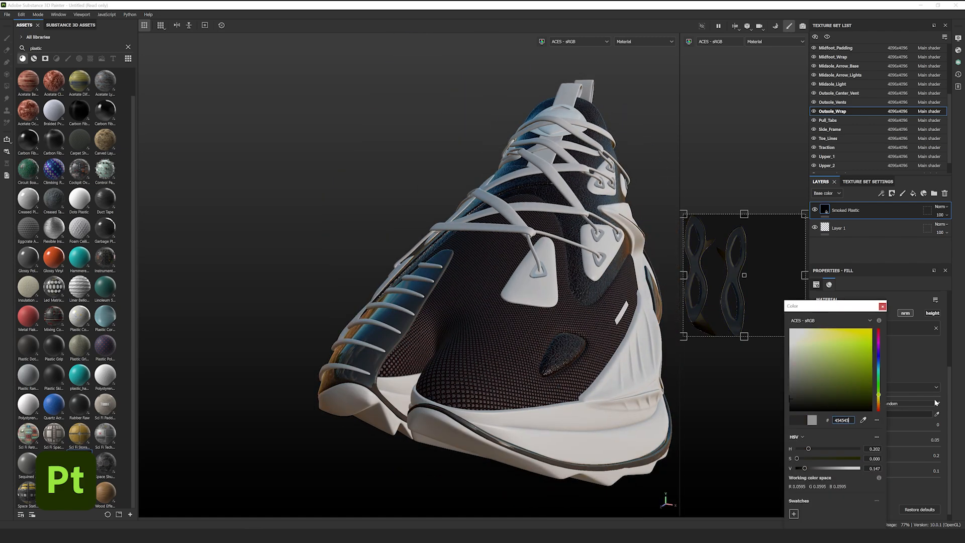
pyautogui.click(881, 306)
pyautogui.keyDown('alt'); pyautogui.moveTo(578, 336); pyautogui.dragTo(429, 349); pyautogui.keyUp('alt')
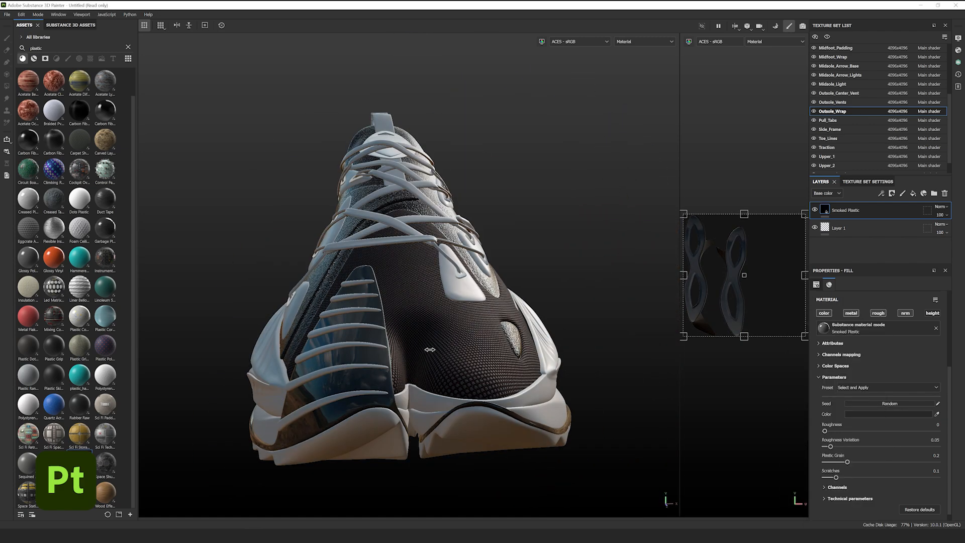
pyautogui.keyDown('shift'); pyautogui.moveTo(430, 349); pyautogui.dragTo(436, 347, button='right'); pyautogui.keyUp('shift')
pyautogui.moveTo(825, 431); pyautogui.dragTo(842, 432)
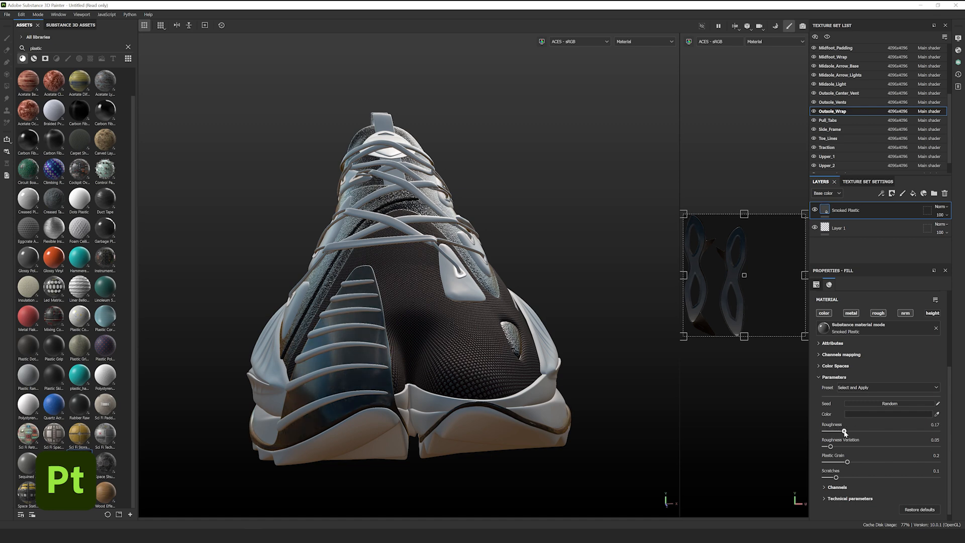
# - Copy the outsole's Smoked Plastic layer and paste it into Toe_Lines
pyautogui.rightClick(884, 208)
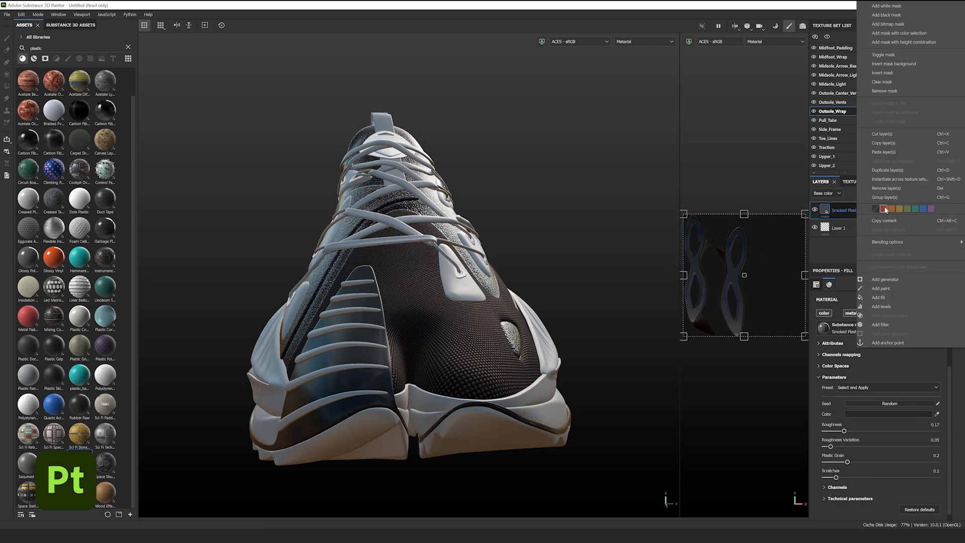
pyautogui.click(897, 142)
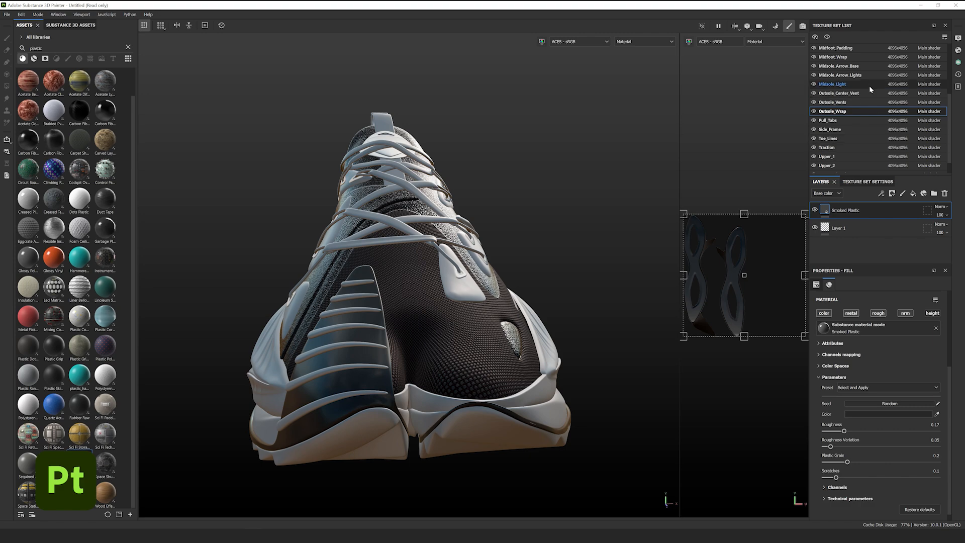
pyautogui.scroll(-1, 868, 87)
pyautogui.click(854, 120)
pyautogui.rightClick(871, 207)
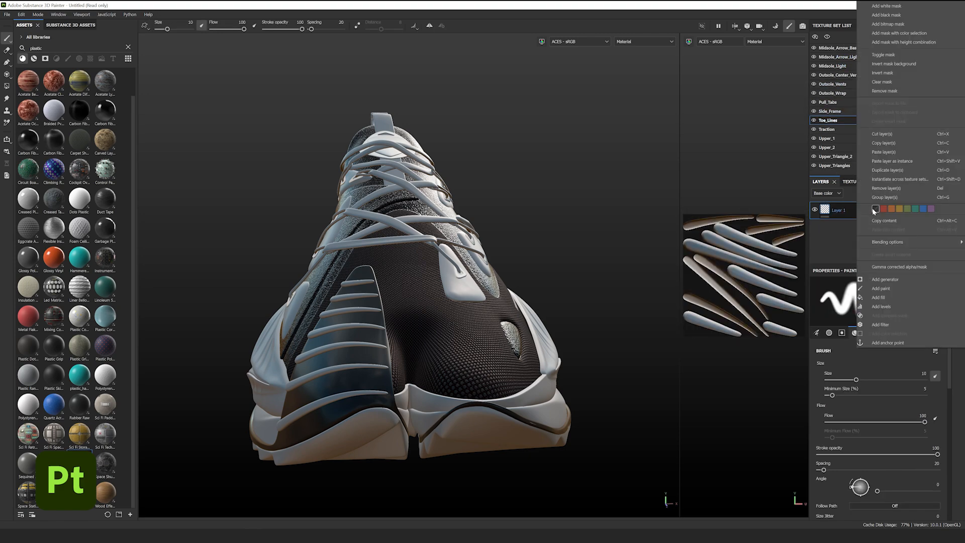
pyautogui.click(883, 152)
# - Reframe the 3D and 2D views, then apply a new Smoked Plastic fill to the Side_Frame
pyautogui.keyDown('alt'); pyautogui.moveTo(364, 297); pyautogui.dragTo(305, 262); pyautogui.keyUp('alt')
pyautogui.scroll(4, 502, 327)
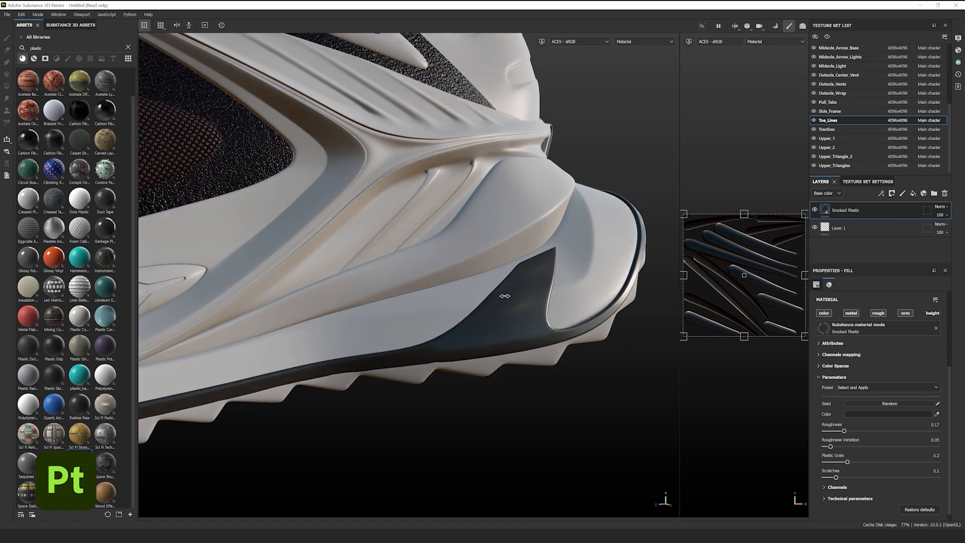
pyautogui.keyDown('shift'); pyautogui.moveTo(506, 295); pyautogui.dragTo(491, 302, button='right'); pyautogui.keyUp('shift')
pyautogui.scroll(-5, 430, 287)
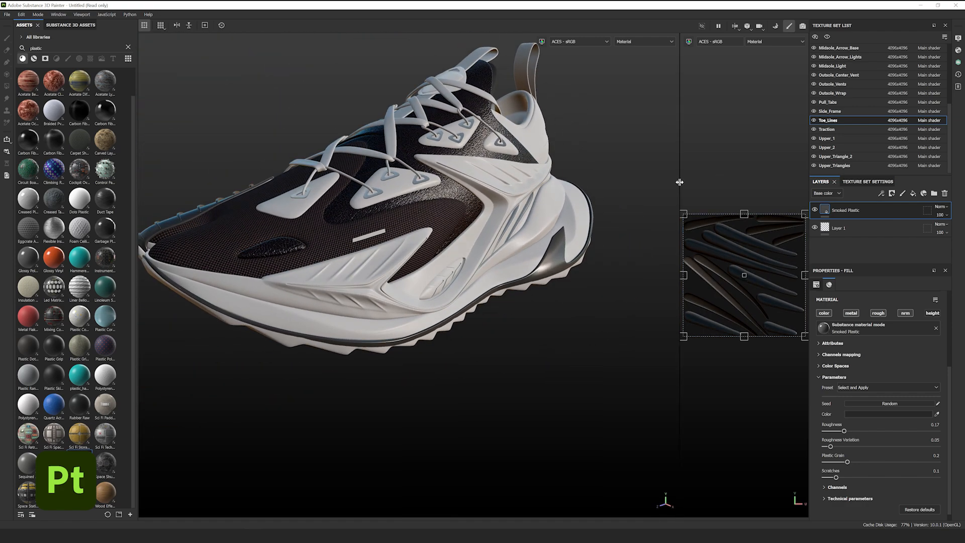
pyautogui.moveTo(679, 182); pyautogui.dragTo(585, 192)
pyautogui.press('f')
pyautogui.press('f')
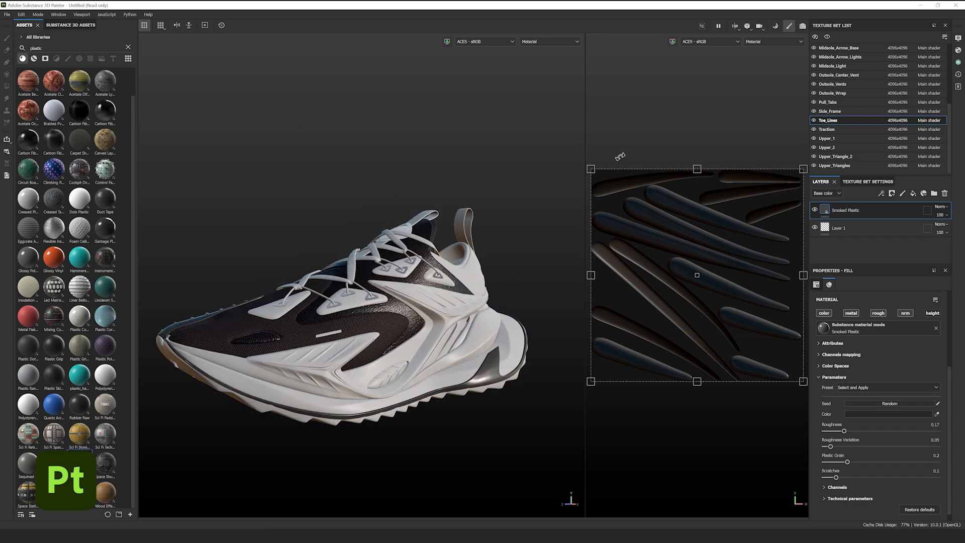
pyautogui.moveTo(585, 152); pyautogui.dragTo(620, 152)
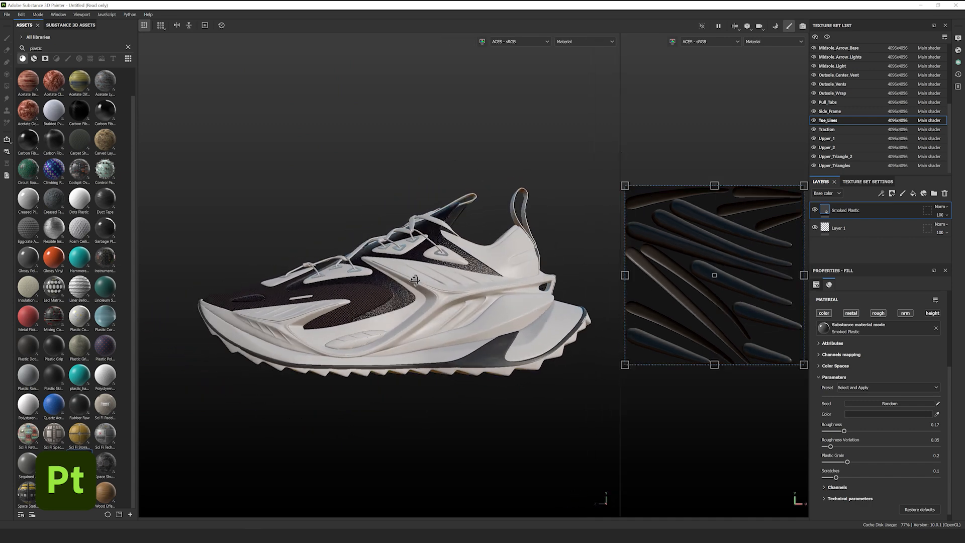
pyautogui.moveTo(79, 464); pyautogui.dragTo(270, 331)
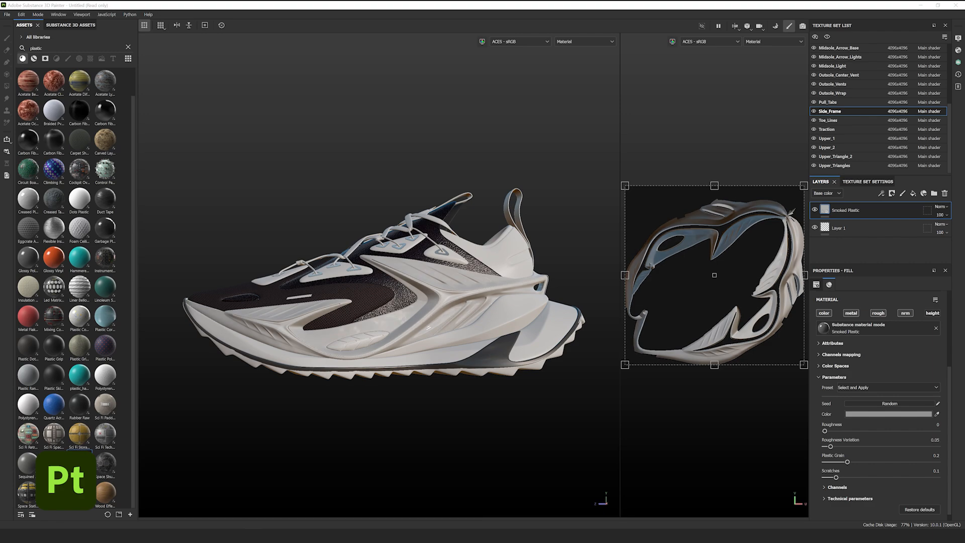
# - Recolour the side frame's smoked plastic to hex 2a2a2a and save it as a swatch
pyautogui.keyDown('alt'); pyautogui.moveTo(341, 309); pyautogui.dragTo(421, 318); pyautogui.keyUp('alt')
pyautogui.keyDown('alt'); pyautogui.moveTo(362, 327); pyautogui.dragTo(397, 321); pyautogui.keyUp('alt')
pyautogui.keyDown('shift'); pyautogui.moveTo(397, 322); pyautogui.dragTo(333, 317, button='right'); pyautogui.keyUp('shift')
pyautogui.keyDown('alt'); pyautogui.moveTo(333, 317); pyautogui.dragTo(443, 304, button='middle'); pyautogui.keyUp('alt')
pyautogui.click(911, 414)
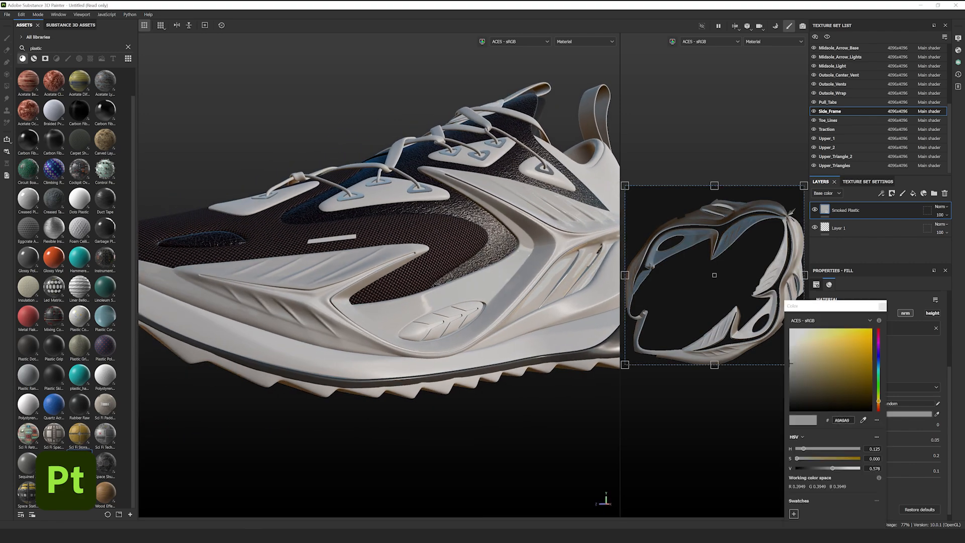
pyautogui.doubleClick(841, 420)
pyautogui.write('2a2a2a')
pyautogui.click(793, 513)
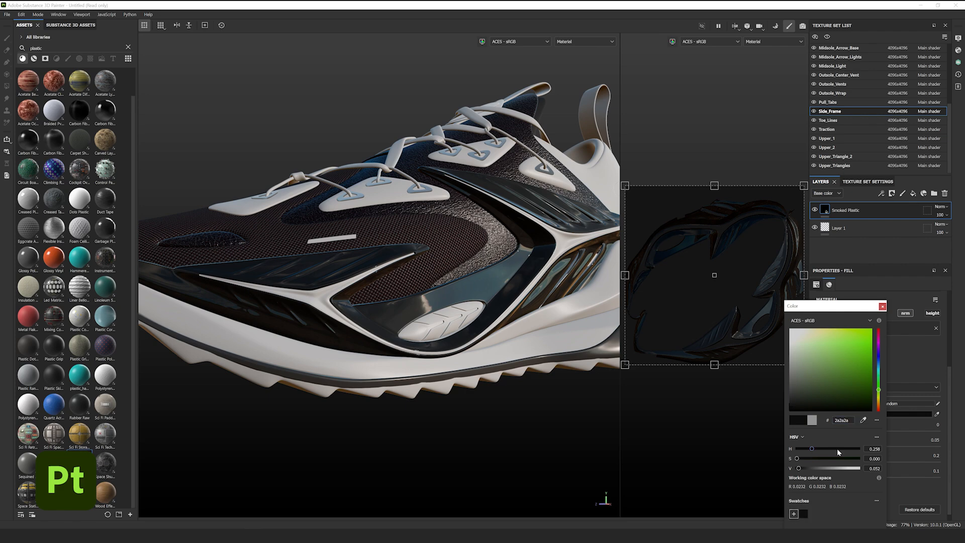
pyautogui.click(882, 306)
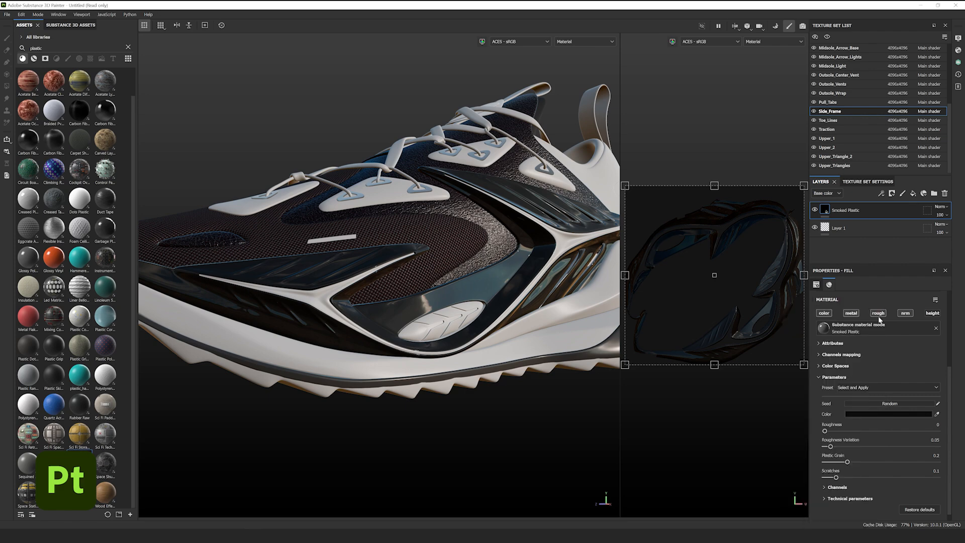
pyautogui.keyDown('alt'); pyautogui.moveTo(541, 336); pyautogui.dragTo(426, 290); pyautogui.keyUp('alt')
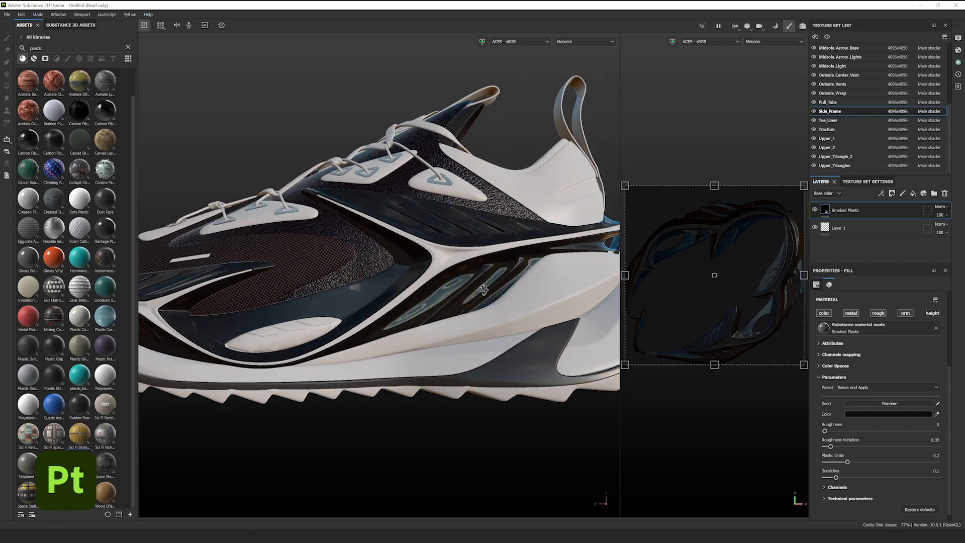
# - Search 'knit' and apply Polyester Brush Jersey to the heel collar with a smaller pattern
pyautogui.doubleClick(36, 47)
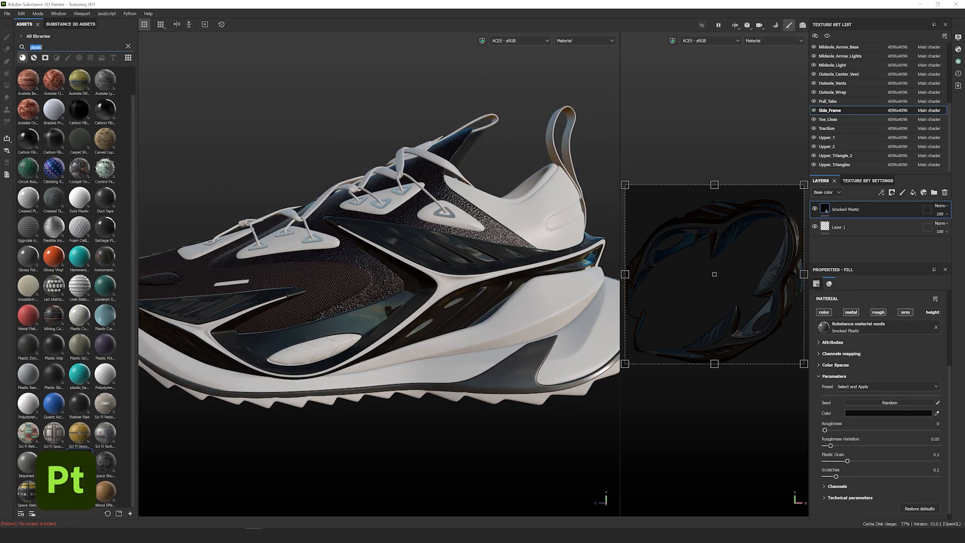
pyautogui.write('knit')
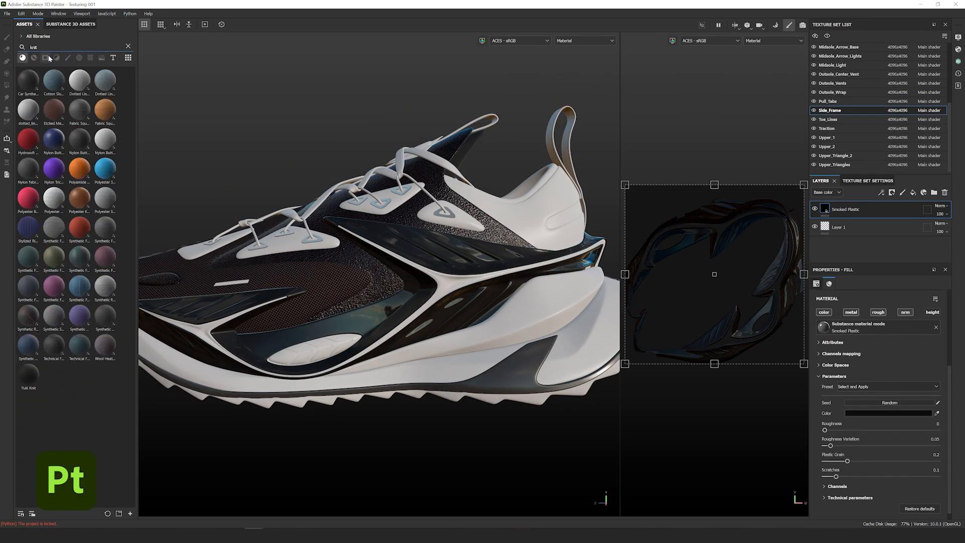
pyautogui.moveTo(35, 135)
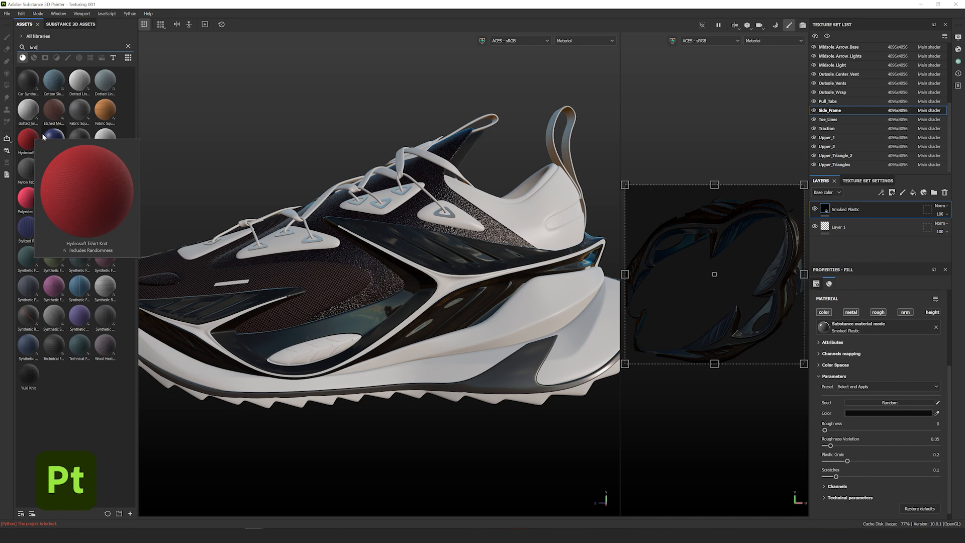
pyautogui.moveTo(52, 170)
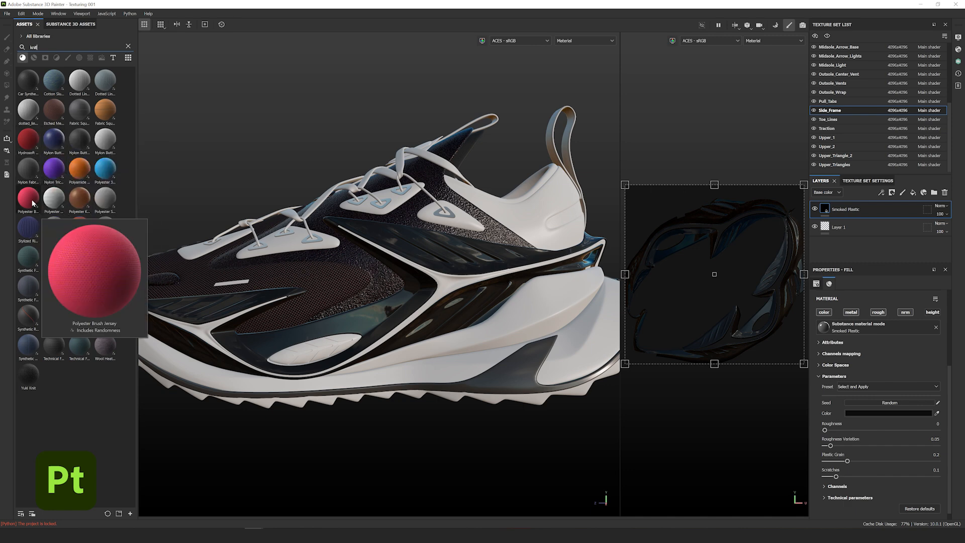
pyautogui.moveTo(28, 198)
pyautogui.mouseDown()
pyautogui.moveTo(495, 194)
pyautogui.moveTo(496, 213)
pyautogui.moveTo(532, 243)
pyautogui.mouseUp()
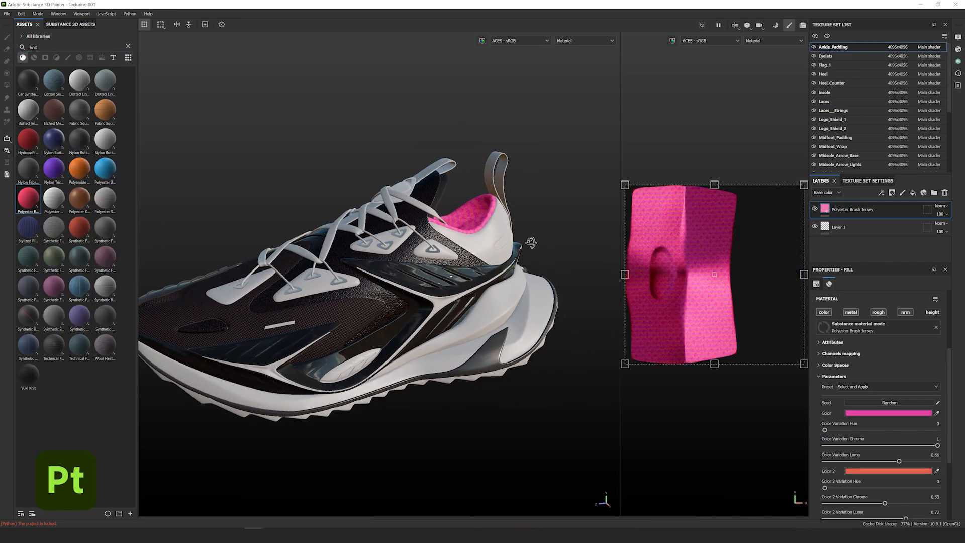
pyautogui.scroll(5, 531, 243)
pyautogui.keyDown('shift'); pyautogui.moveTo(803, 185); pyautogui.dragTo(665, 345); pyautogui.keyUp('shift')
# - Swap to Hydrosoft Tshirt Knit, shrink the pattern further, and set colour fb4900
pyautogui.scroll(4, 485, 236)
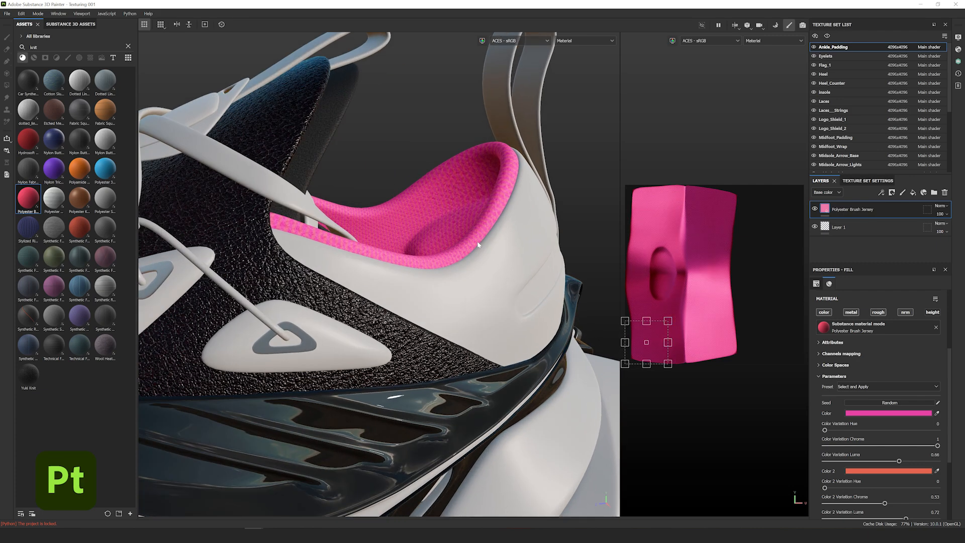
pyautogui.click(33, 144)
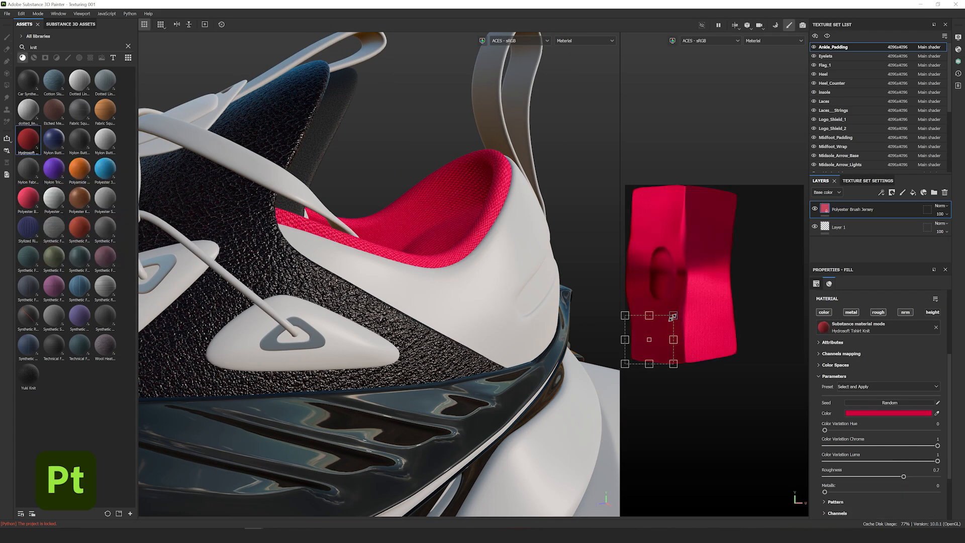
pyautogui.moveTo(674, 315); pyautogui.dragTo(666, 322)
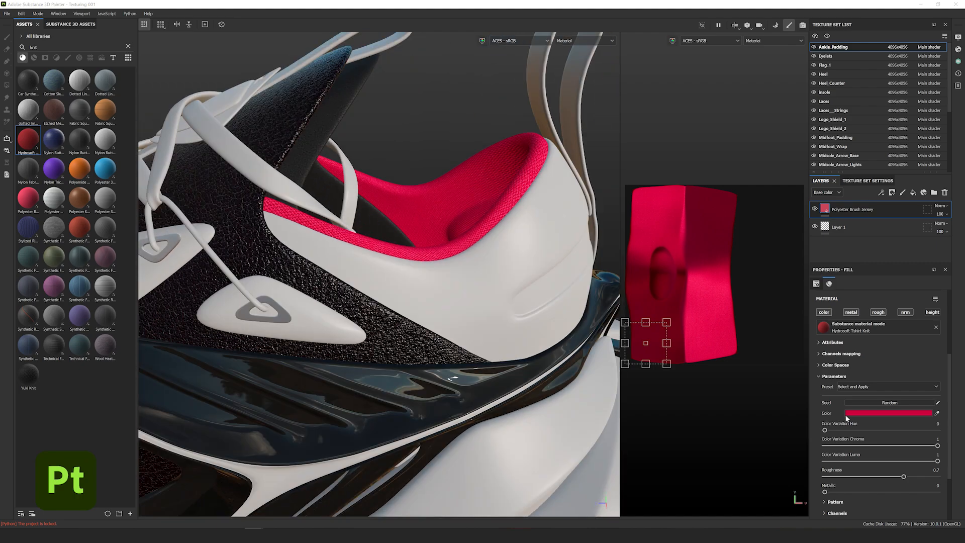
pyautogui.click(842, 419)
pyautogui.write('fb4900')
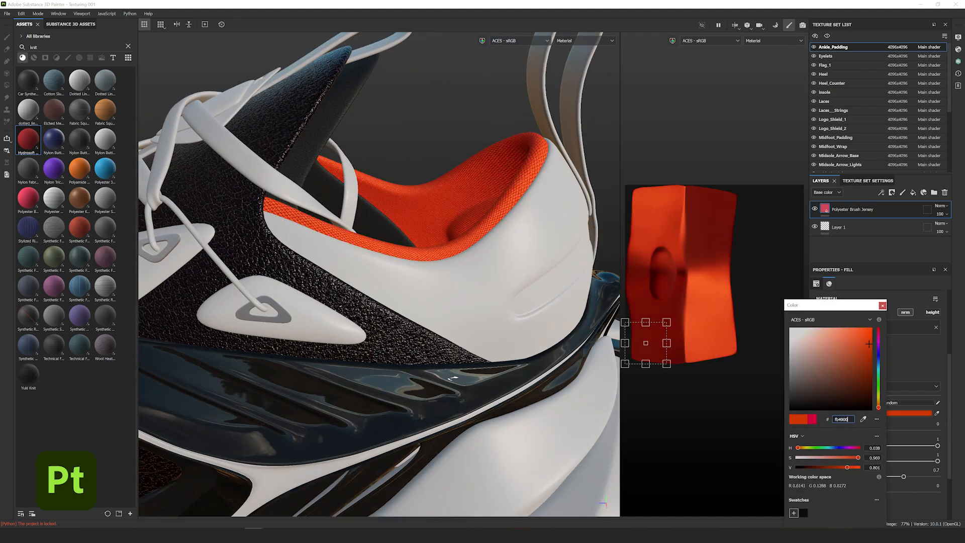
pyautogui.click(881, 306)
# - Inspect the orange collar from the side, then search the assets for 'elasta'
pyautogui.keyDown('alt'); pyautogui.moveTo(359, 271); pyautogui.dragTo(370, 272); pyautogui.keyUp('alt')
pyautogui.keyDown('shift'); pyautogui.moveTo(370, 272); pyautogui.dragTo(372, 273, button='right'); pyautogui.keyUp('shift')
pyautogui.scroll(-5, 299, 320)
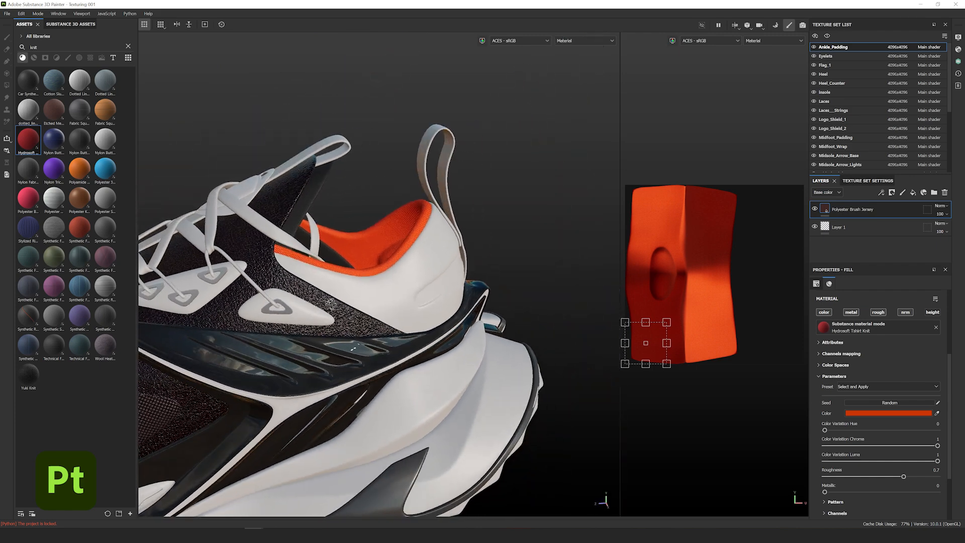
pyautogui.keyDown('alt'); pyautogui.moveTo(299, 320); pyautogui.dragTo(289, 288); pyautogui.keyUp('alt')
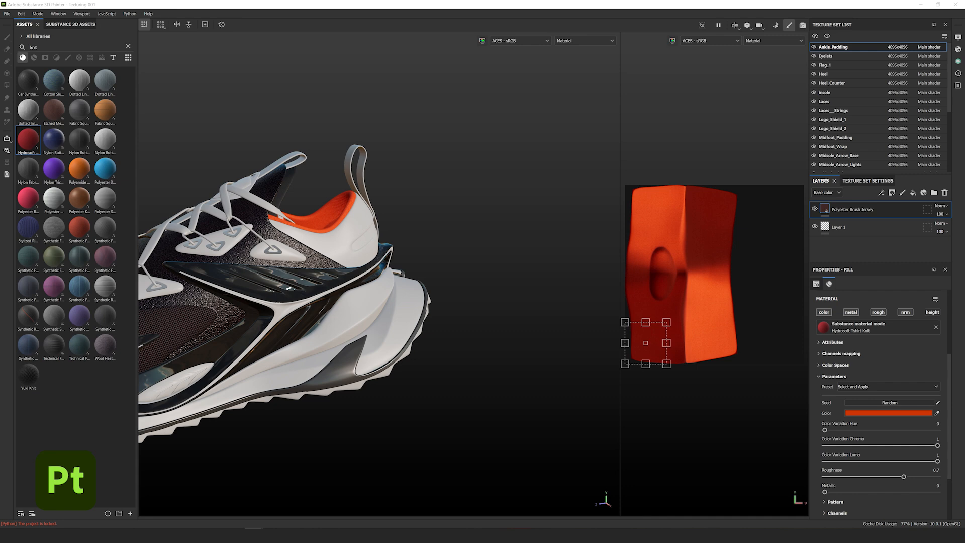
pyautogui.write('elasta')
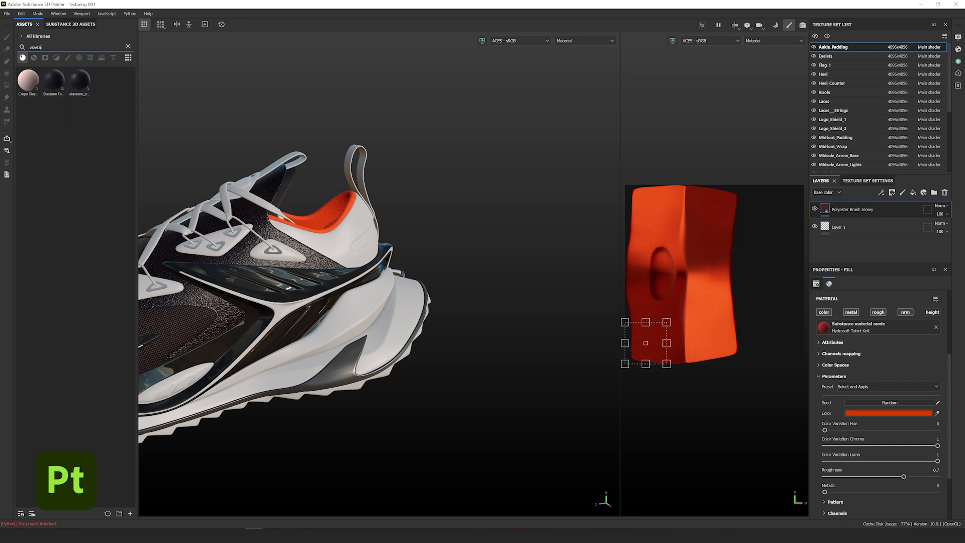
# - Apply Elastane Fabric Stretch to the isolated pull tabs and shrink its UV scale for a finer weave
pyautogui.moveTo(53, 79); pyautogui.dragTo(369, 168)
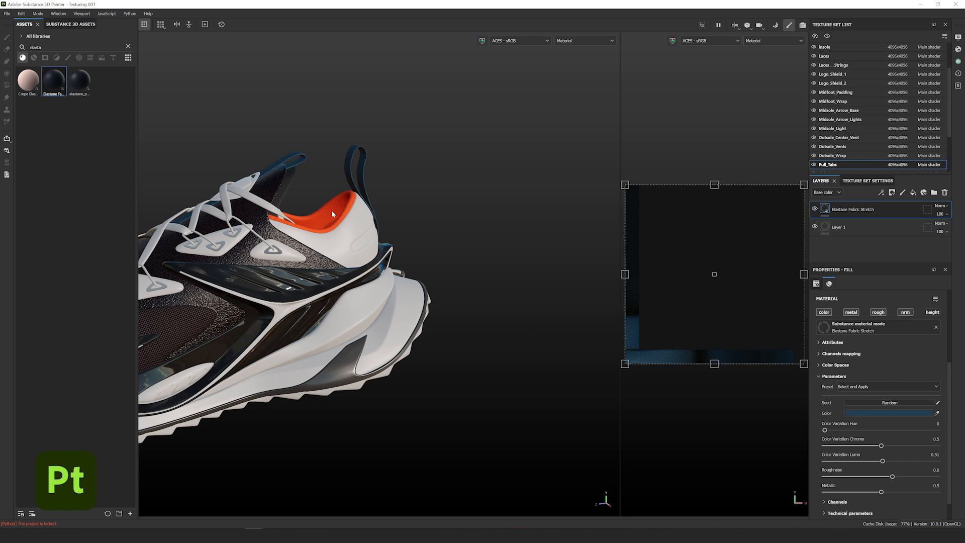
pyautogui.hotkey('alt', 'q')
pyautogui.keyDown('alt'); pyautogui.moveTo(332, 213); pyautogui.dragTo(430, 162); pyautogui.keyUp('alt')
pyautogui.scroll(5, 429, 162)
pyautogui.keyDown('shift'); pyautogui.moveTo(624, 364); pyautogui.dragTo(722, 280); pyautogui.keyUp('shift')
pyautogui.scroll(6, 336, 221)
pyautogui.keyDown('alt'); pyautogui.moveTo(363, 211); pyautogui.dragTo(435, 230); pyautogui.keyUp('alt')
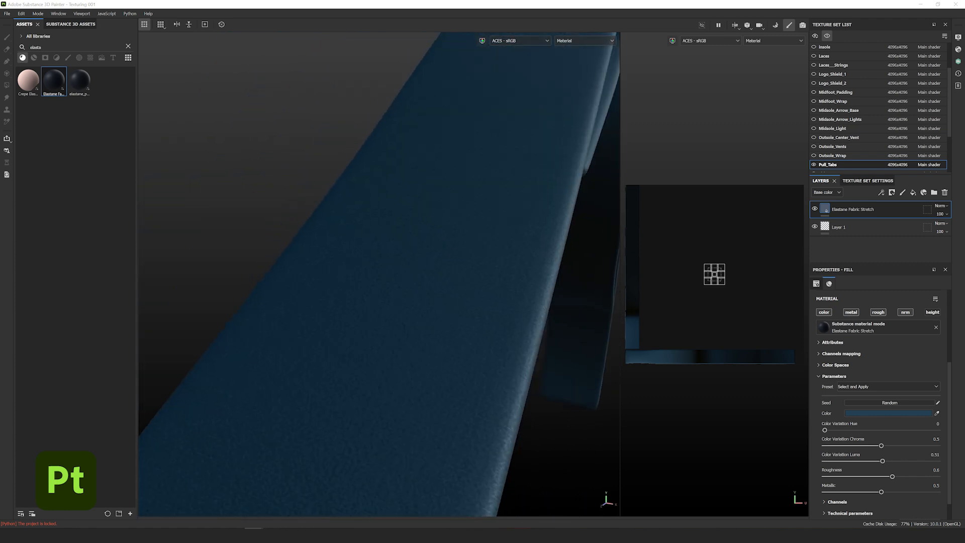
# - Recolour the pull-tab elastane fabric to dark grey, hex 3b3b3b
pyautogui.click(849, 413)
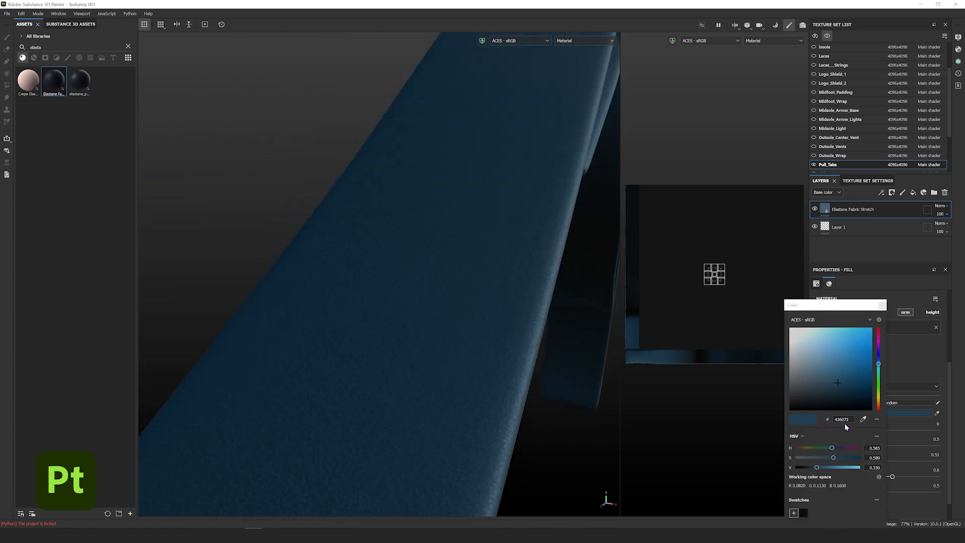
pyautogui.doubleClick(842, 419)
pyautogui.write('3b3b3b')
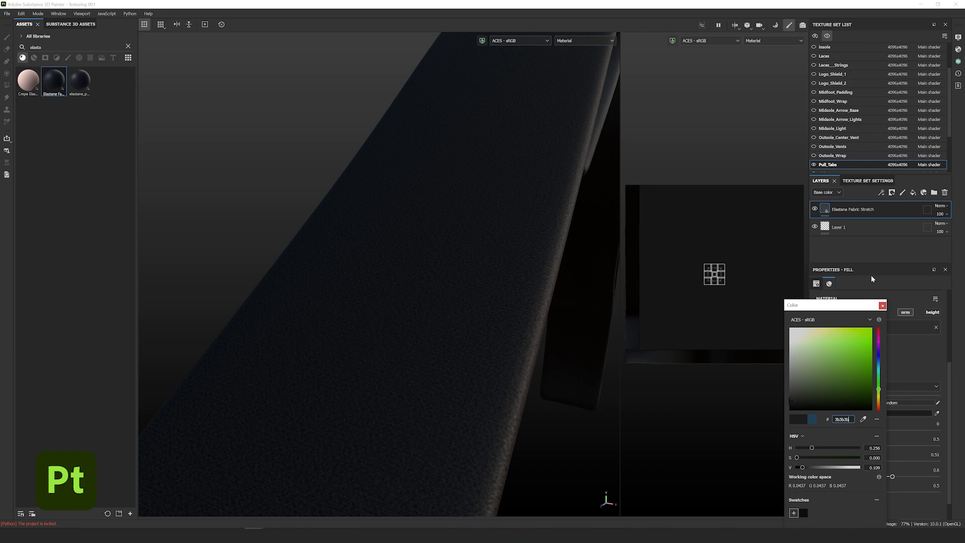
pyautogui.click(881, 305)
pyautogui.press('f')
pyautogui.keyDown('alt'); pyautogui.moveTo(501, 327); pyautogui.dragTo(459, 302); pyautogui.keyUp('alt')
pyautogui.scroll(5, 457, 184)
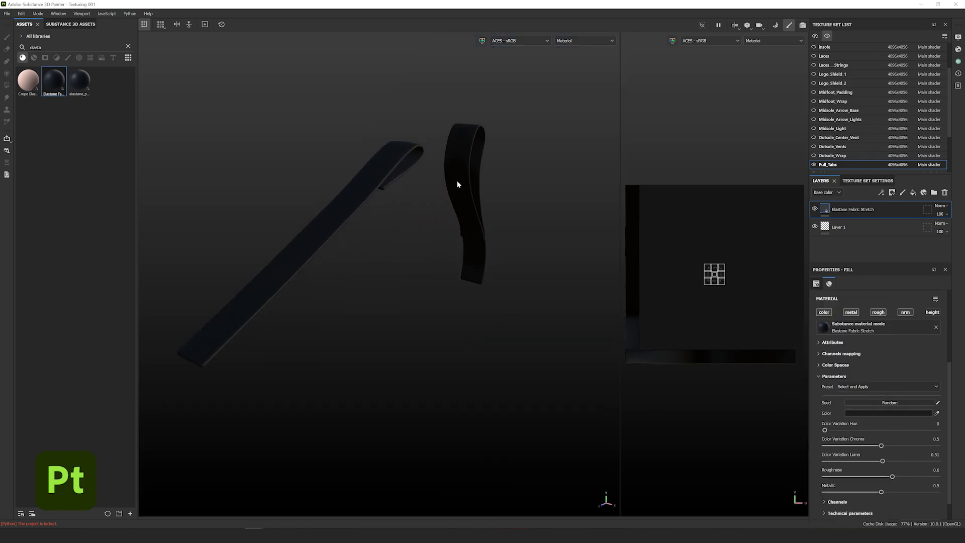
# - Show the whole shoe again and orbit round to the front laces
pyautogui.hotkey('alt', 'q')
pyautogui.keyDown('alt'); pyautogui.moveTo(512, 189); pyautogui.dragTo(392, 298); pyautogui.keyUp('alt')
pyautogui.scroll(2, 400, 273)
pyautogui.scroll(5, 420, 263)
pyautogui.scroll(-5, 391, 301)
pyautogui.keyDown('alt'); pyautogui.moveTo(236, 326); pyautogui.dragTo(362, 312); pyautogui.keyUp('alt')
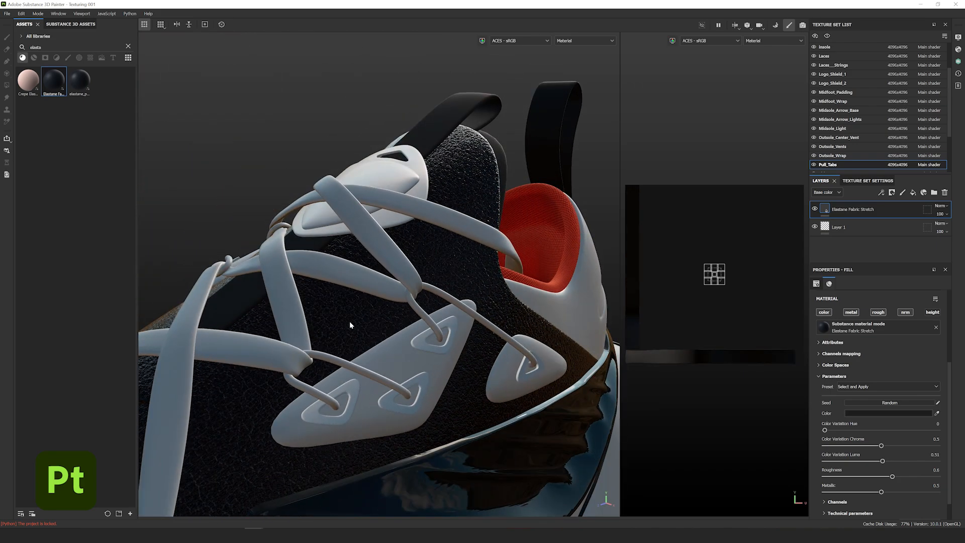
# - Apply Cotton Linen Twill Jeans to the eyelet triangles and reposition its pattern
pyautogui.doubleClick(36, 47)
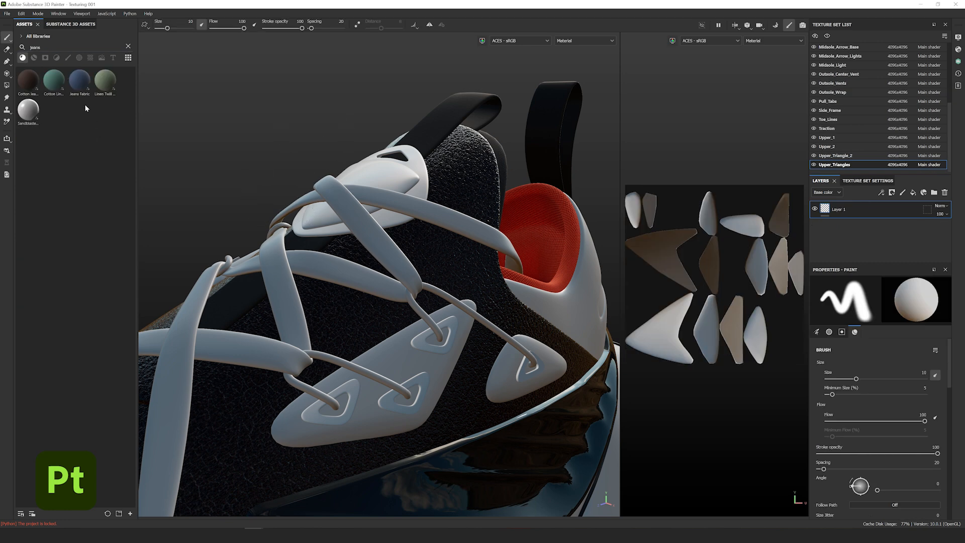
pyautogui.moveTo(80, 89)
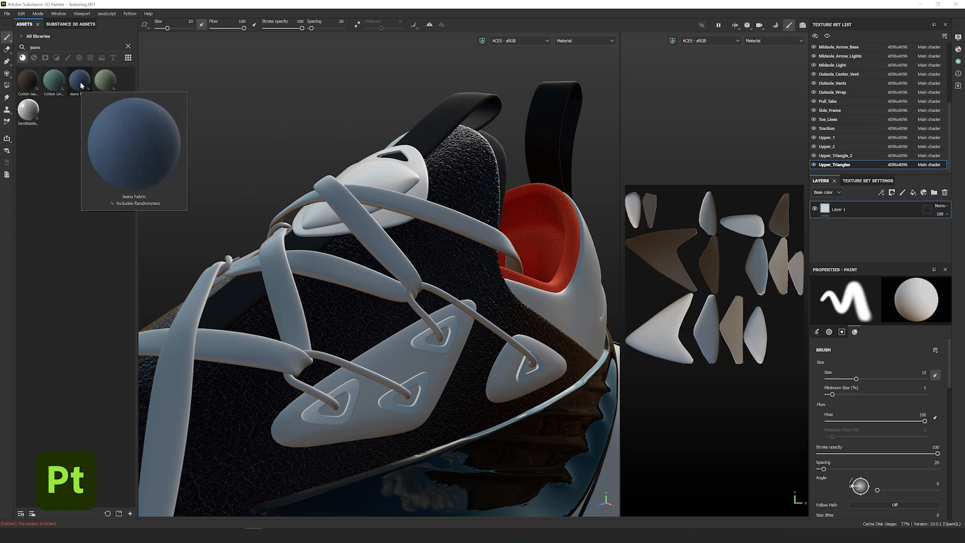
pyautogui.moveTo(54, 81); pyautogui.dragTo(351, 266)
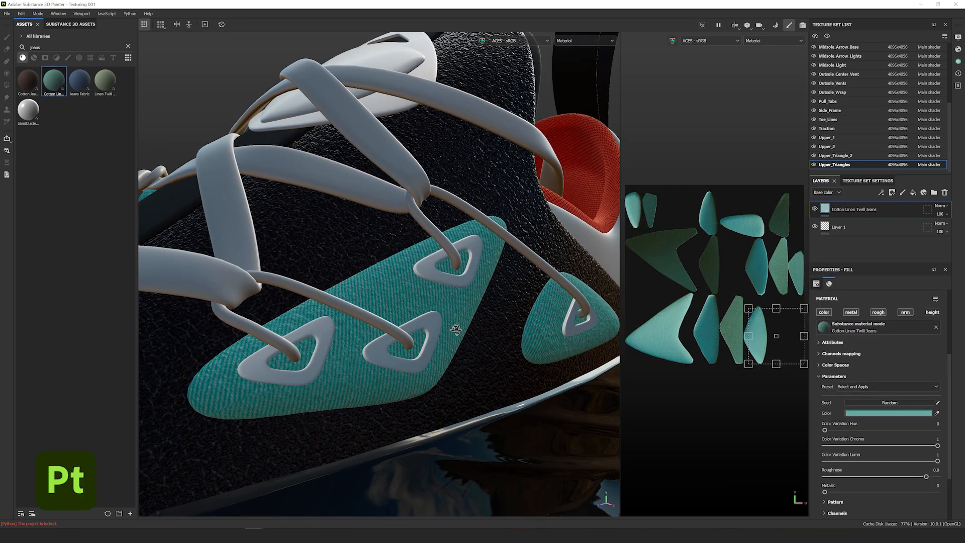
pyautogui.moveTo(779, 316); pyautogui.dragTo(757, 321)
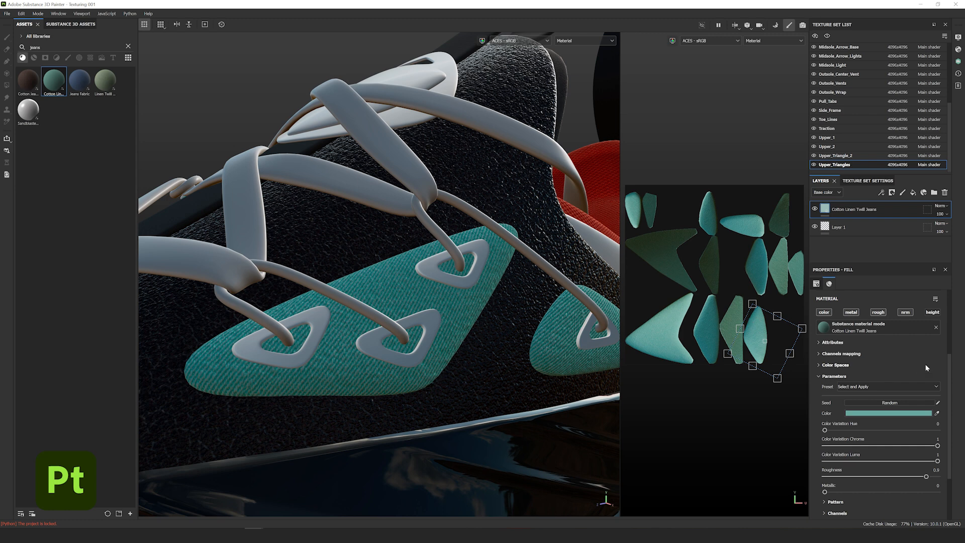
# - Lower the fabric roughness to 0.76 and pick the dark grey colour swatch
pyautogui.scroll(-3, 926, 368)
pyautogui.moveTo(927, 410); pyautogui.dragTo(910, 409)
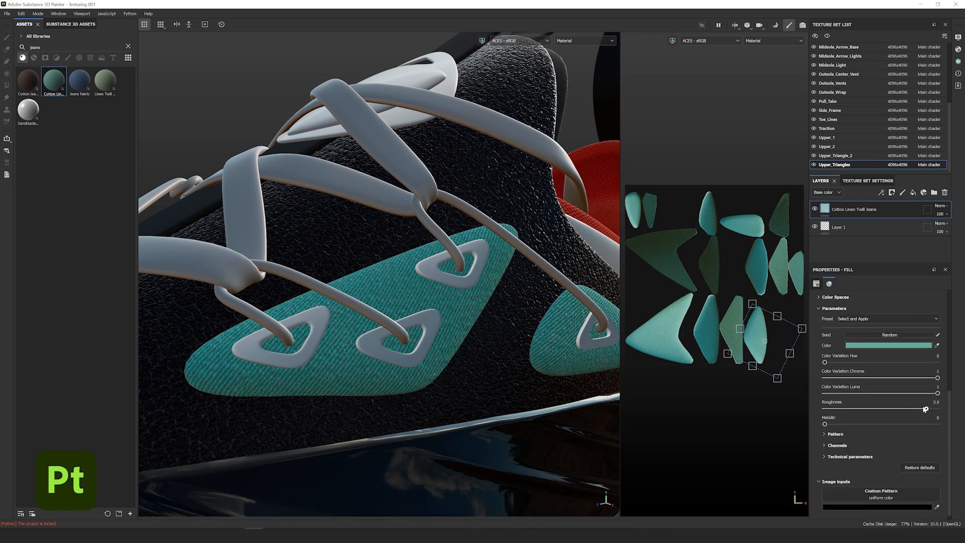
pyautogui.scroll(-1, 922, 394)
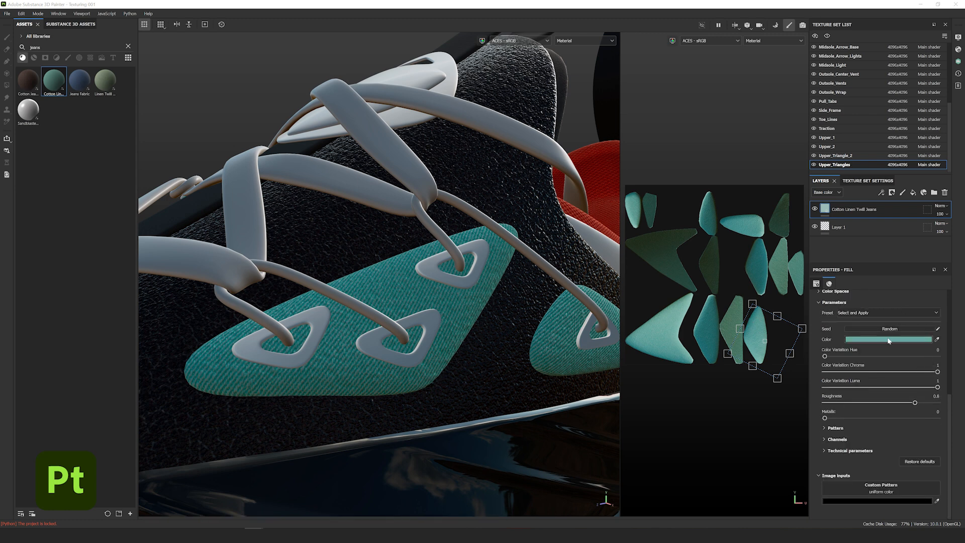
pyautogui.click(888, 339)
pyautogui.click(803, 513)
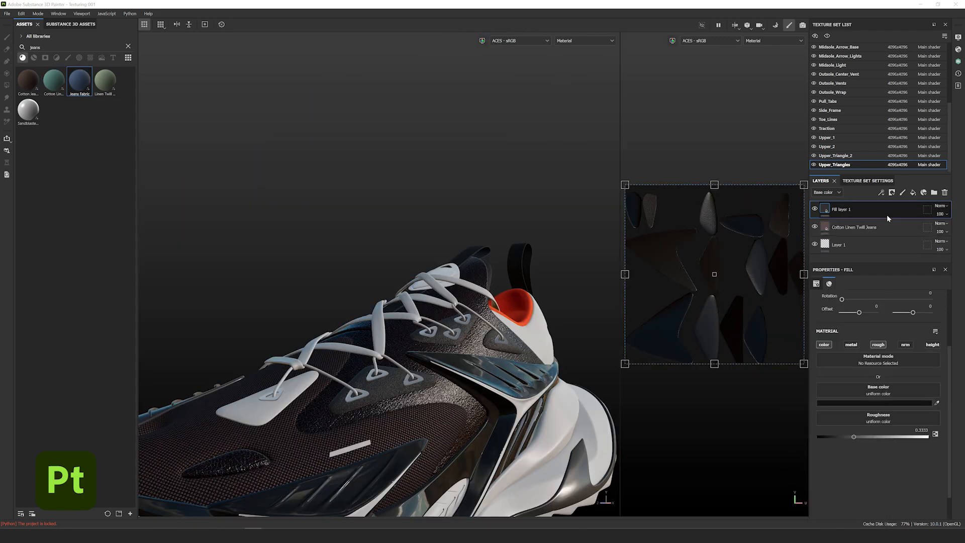
# - Copy the fill and Cotton Linen Twill Jeans layers and paste them onto Upper_Triangle_2
pyautogui.click(899, 227)
pyautogui.rightClick(899, 226)
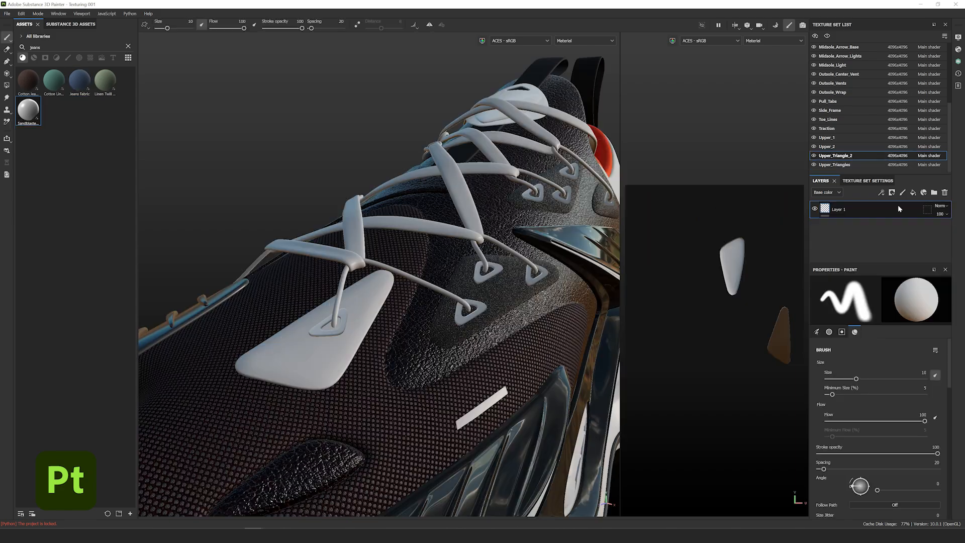
pyautogui.rightClick(897, 204)
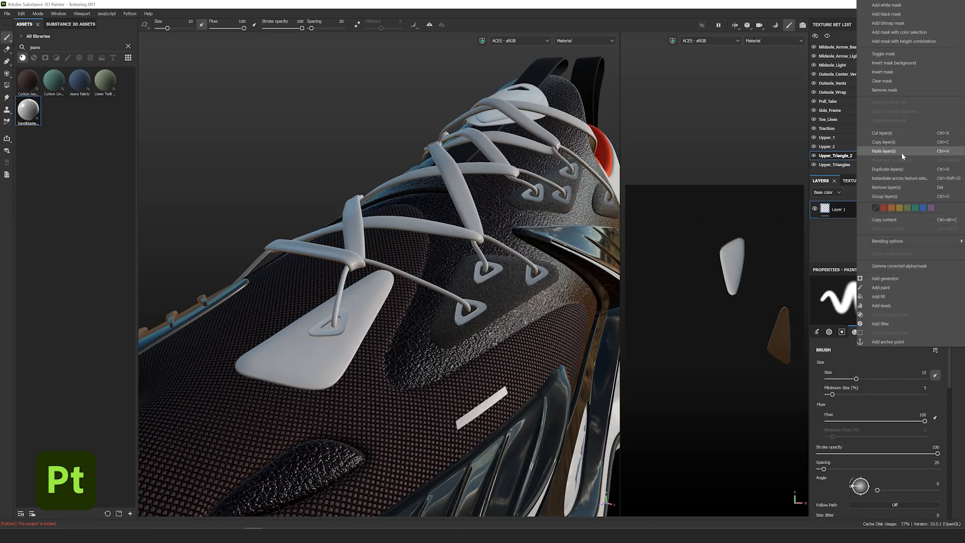
pyautogui.click(888, 151)
pyautogui.keyDown('alt'); pyautogui.moveTo(453, 366); pyautogui.dragTo(380, 346); pyautogui.keyUp('alt')
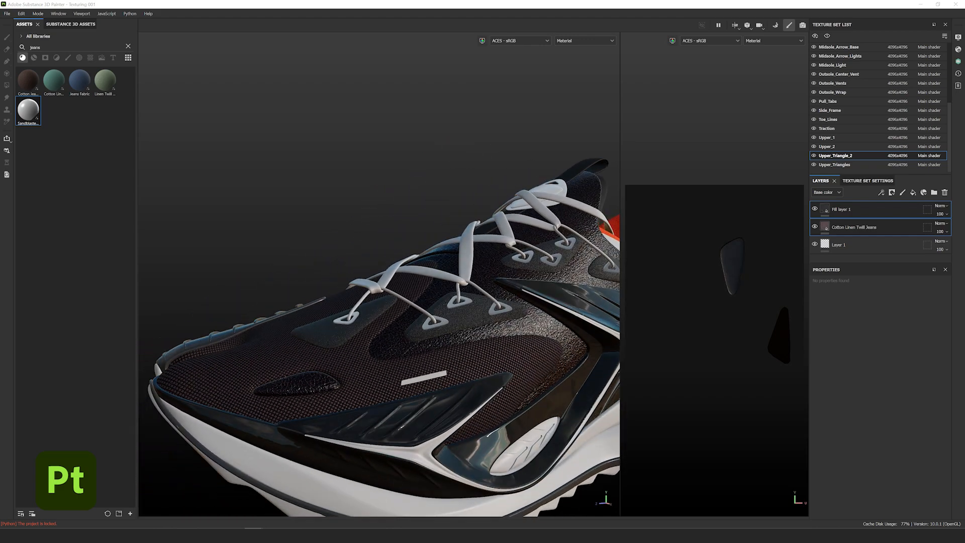
# - Apply Oxford Fabric to the laces and shrink its pattern for a finer weave
pyautogui.doubleClick(55, 45)
pyautogui.write('oxford f')
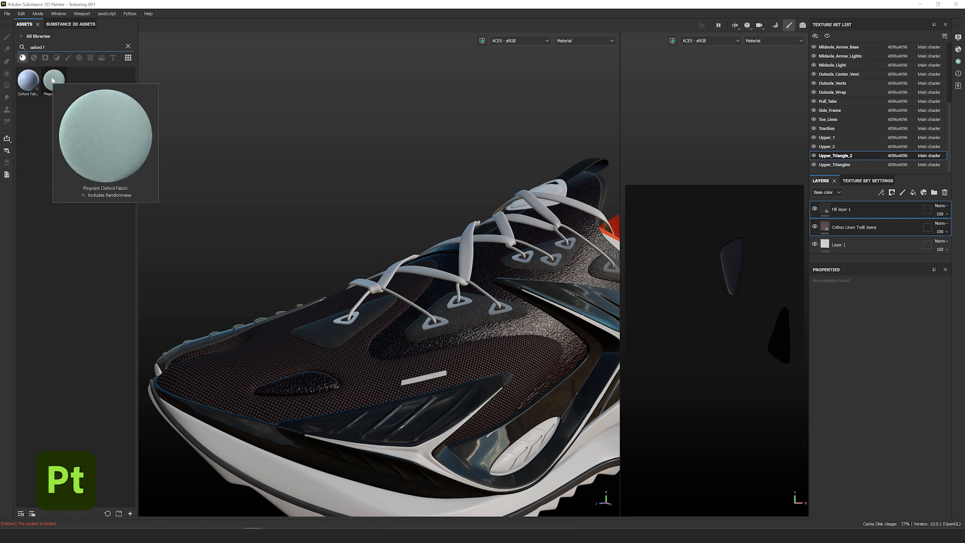
pyautogui.moveTo(28, 81); pyautogui.dragTo(443, 213)
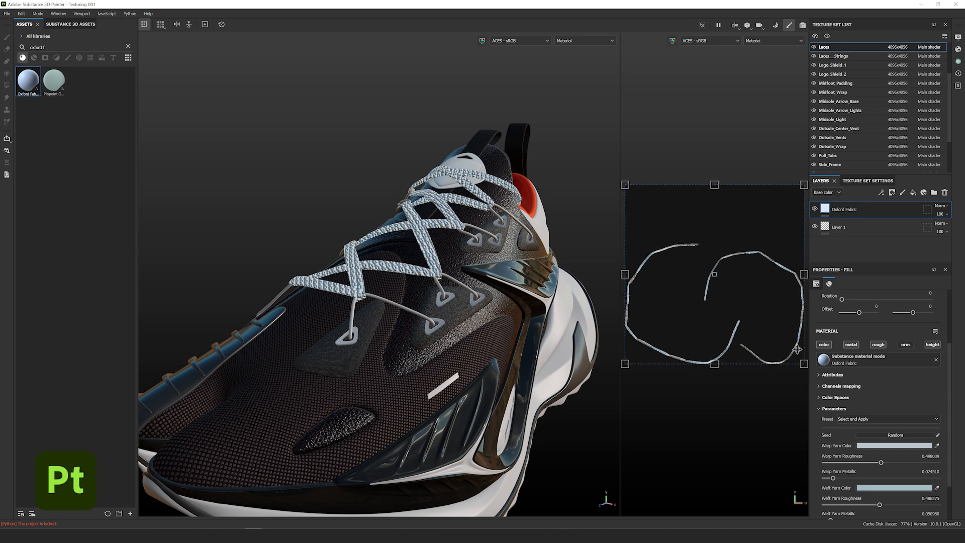
pyautogui.keyDown('shift'); pyautogui.moveTo(804, 364); pyautogui.dragTo(710, 278); pyautogui.keyUp('shift')
pyautogui.scroll(6, 718, 276)
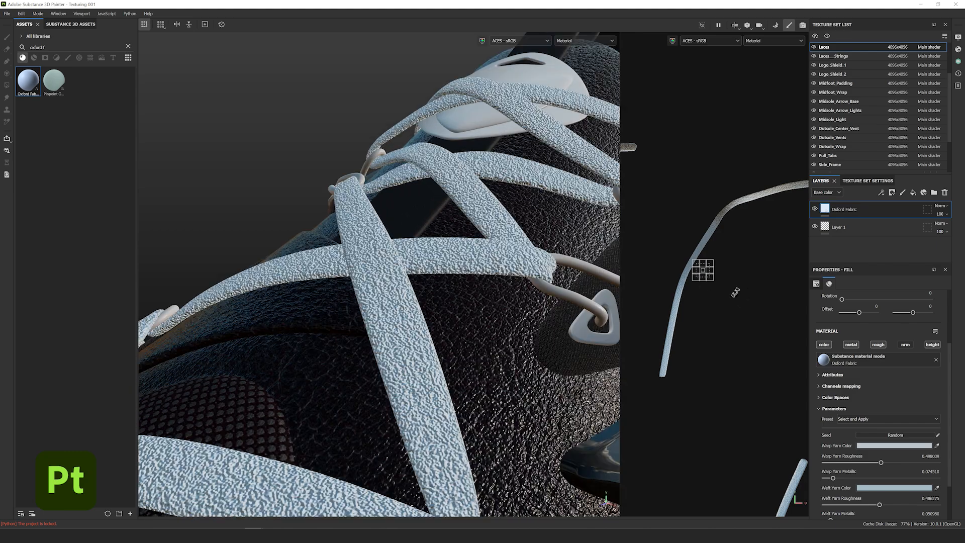
pyautogui.scroll(3, 702, 270)
pyautogui.keyDown('shift'); pyautogui.moveTo(710, 263); pyautogui.dragTo(675, 244); pyautogui.keyUp('shift')
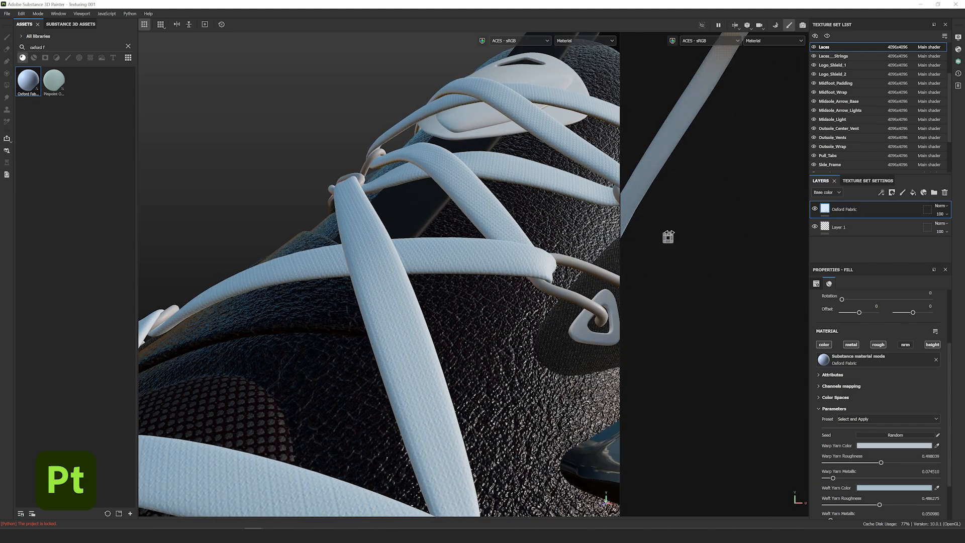
# - Set the Oxford warp yarn colour to 323232 and weft yarn colour to 070707
pyautogui.click(894, 445)
pyautogui.write('323232')
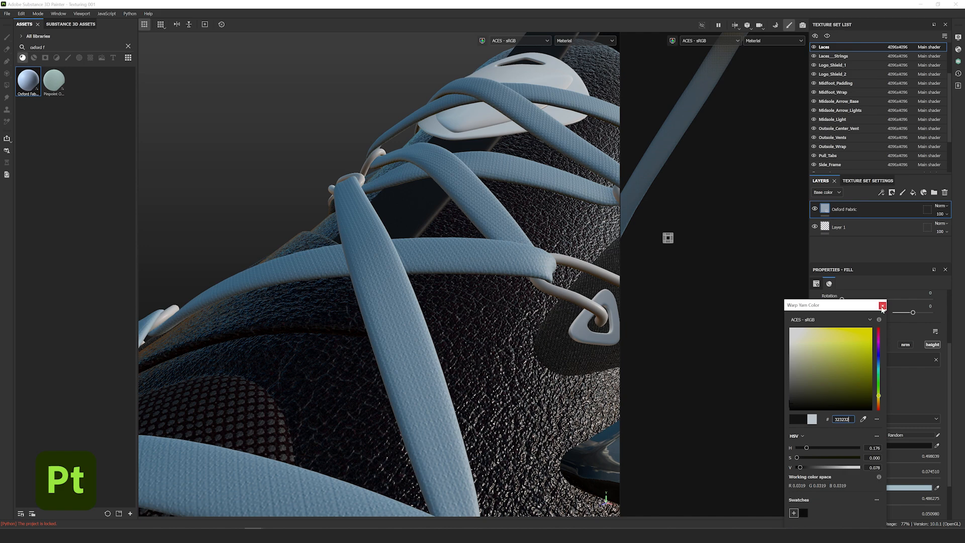
pyautogui.click(882, 306)
pyautogui.click(894, 487)
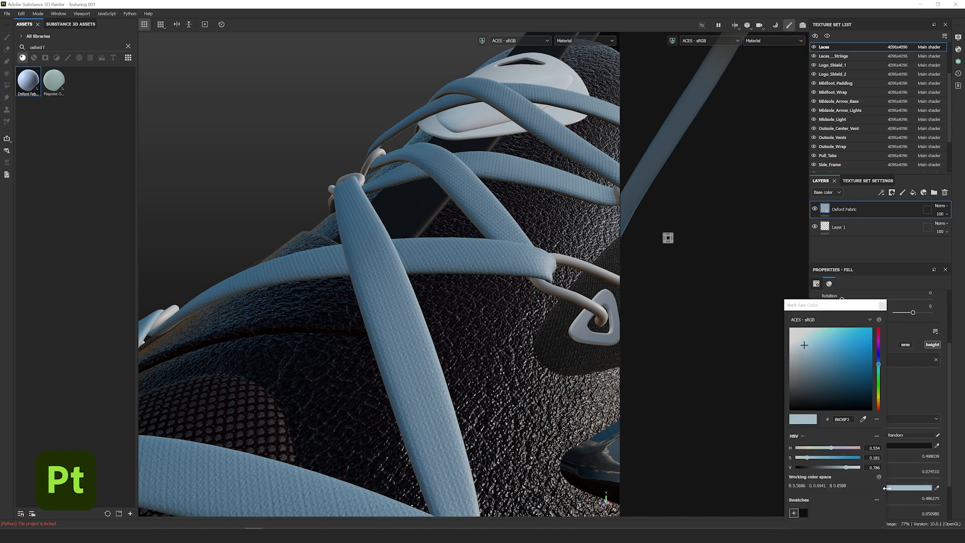
pyautogui.write('070707')
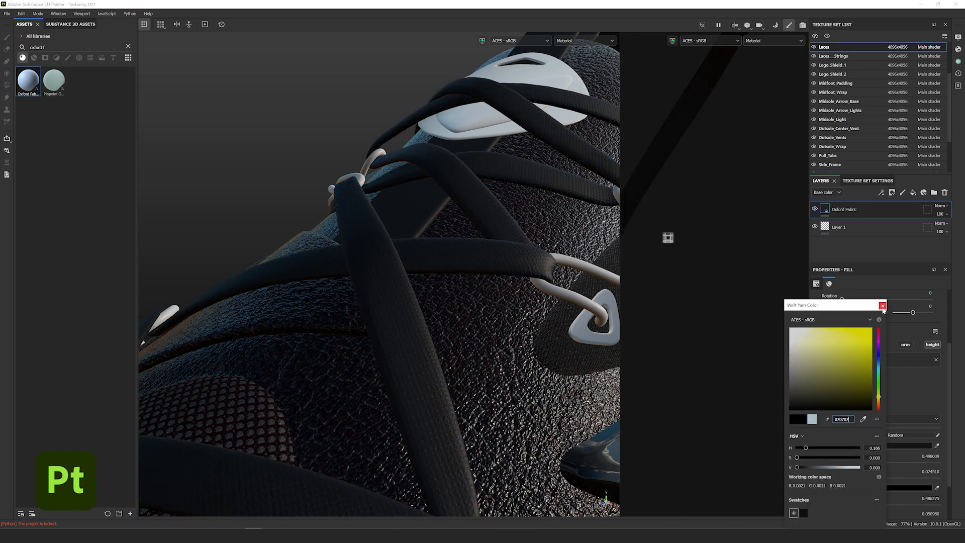
pyautogui.click(882, 306)
pyautogui.scroll(-2, 404, 259)
pyautogui.keyDown('shift'); pyautogui.moveTo(405, 259); pyautogui.dragTo(429, 241, button='right'); pyautogui.keyUp('shift')
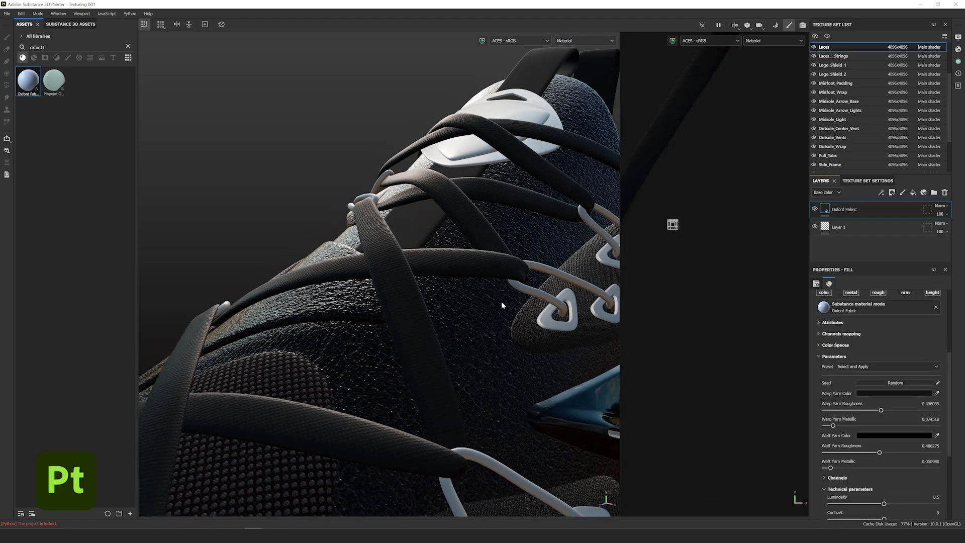
pyautogui.scroll(-3, 497, 299)
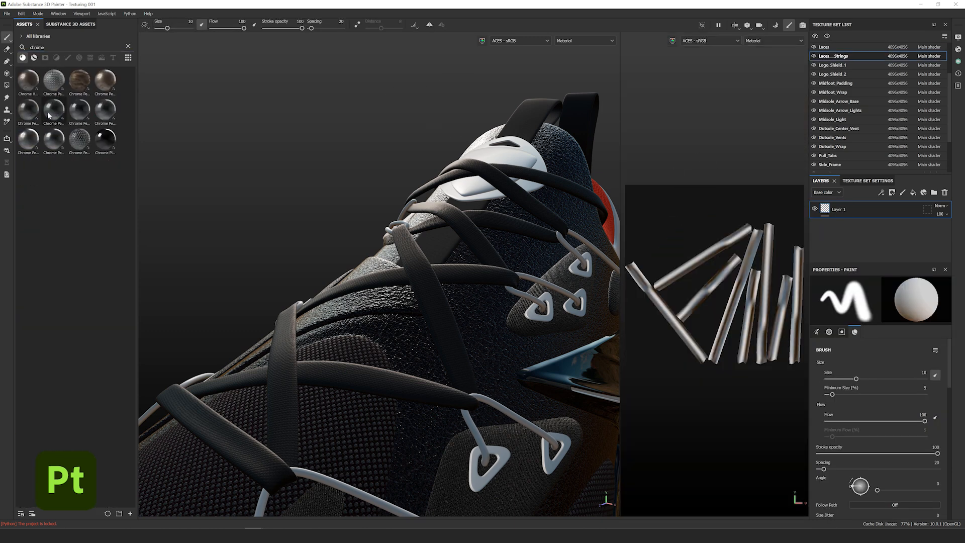
# - Apply Chrome Plated Clean to the lace strings with colour hex 4e4e4e
pyautogui.moveTo(107, 141); pyautogui.dragTo(560, 314)
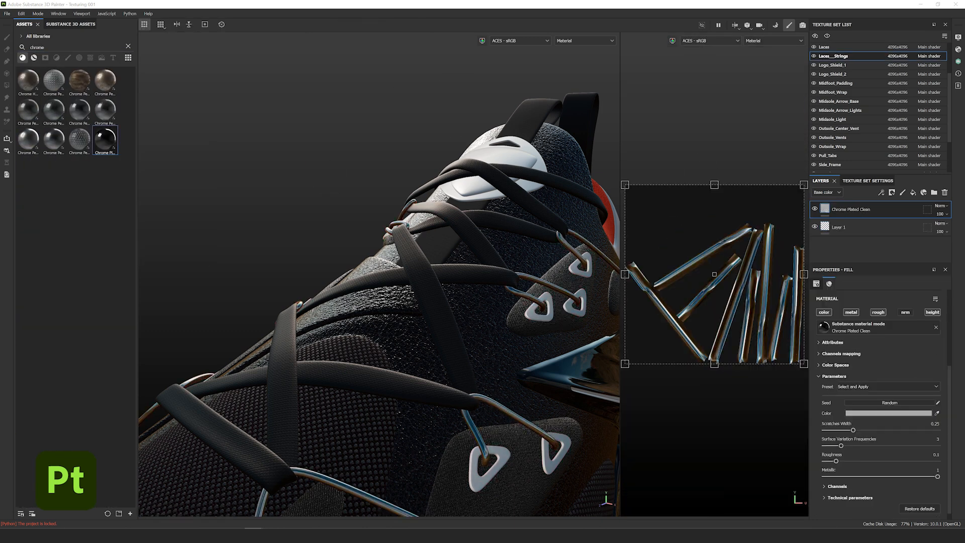
pyautogui.click(888, 413)
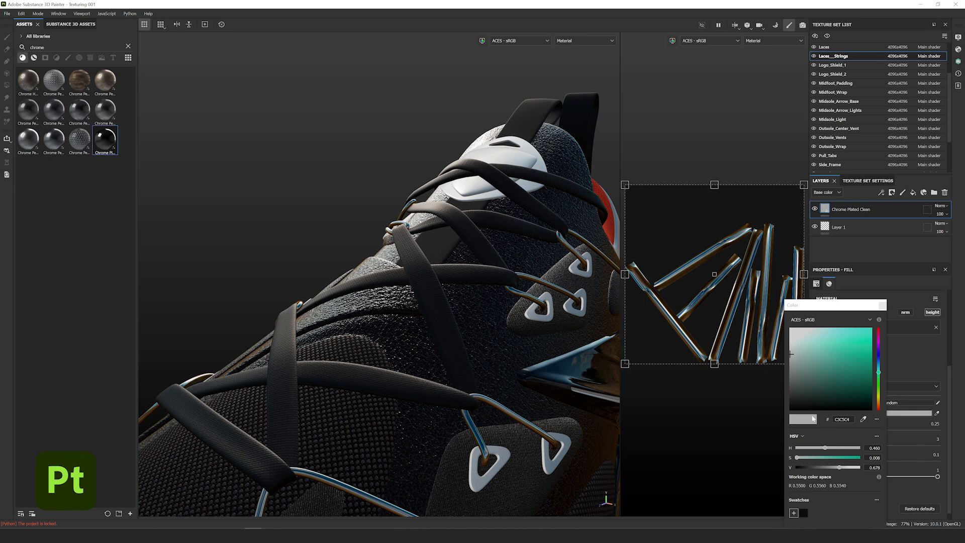
pyautogui.click(842, 419)
pyautogui.write('4e4e4e')
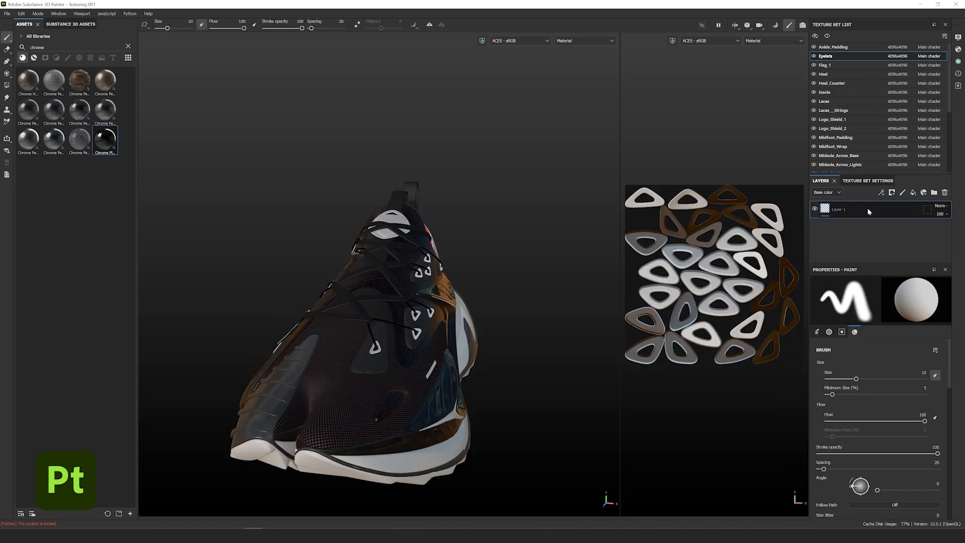
# - Paste the chrome layer onto the Eyelets
pyautogui.rightClick(868, 212)
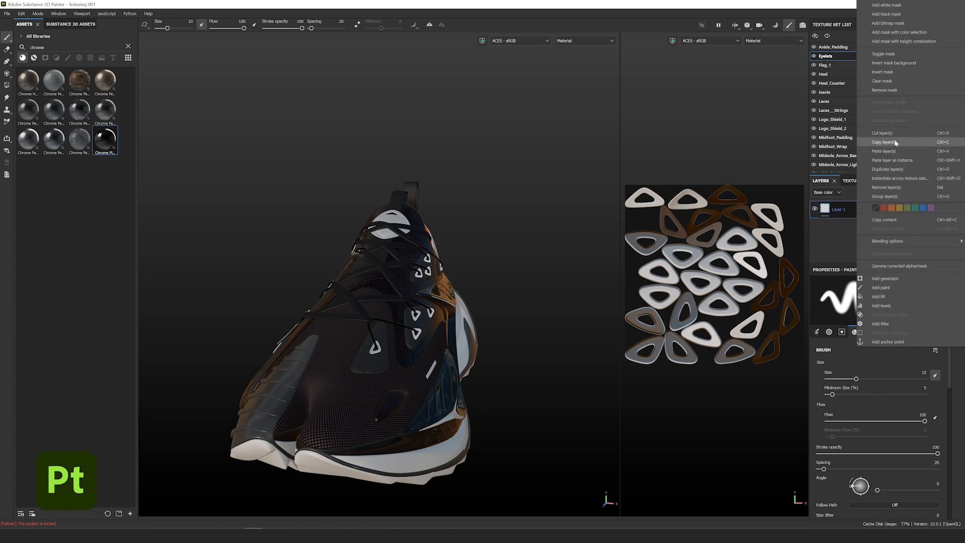
pyautogui.click(883, 151)
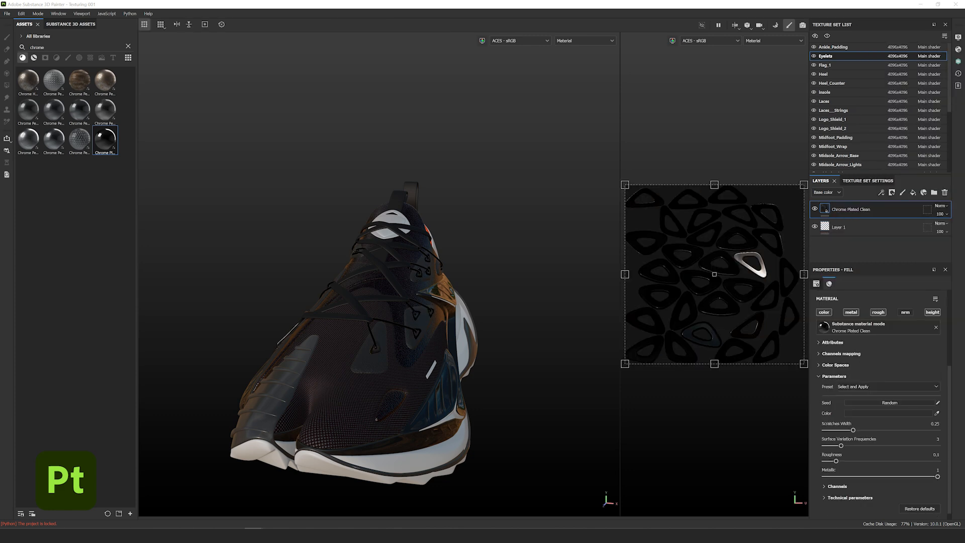
pyautogui.keyDown('alt'); pyautogui.moveTo(395, 301); pyautogui.dragTo(371, 303); pyautogui.keyUp('alt')
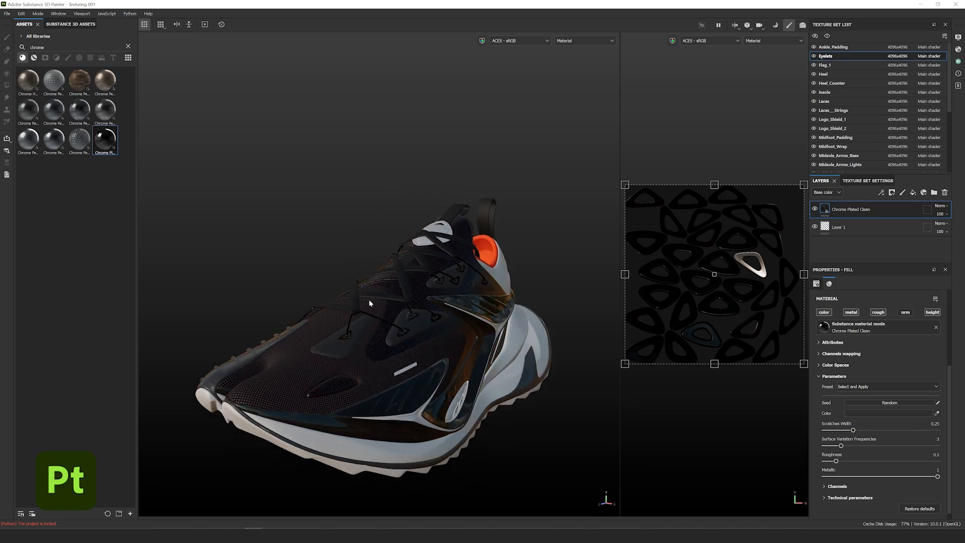
pyautogui.scroll(6, 415, 325)
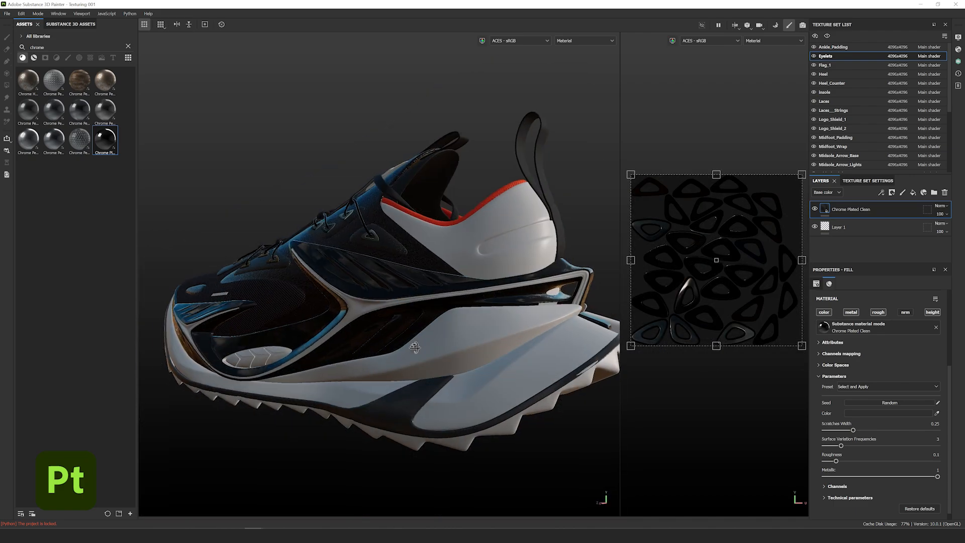
pyautogui.keyDown('alt'); pyautogui.moveTo(416, 346); pyautogui.dragTo(447, 346); pyautogui.keyUp('alt')
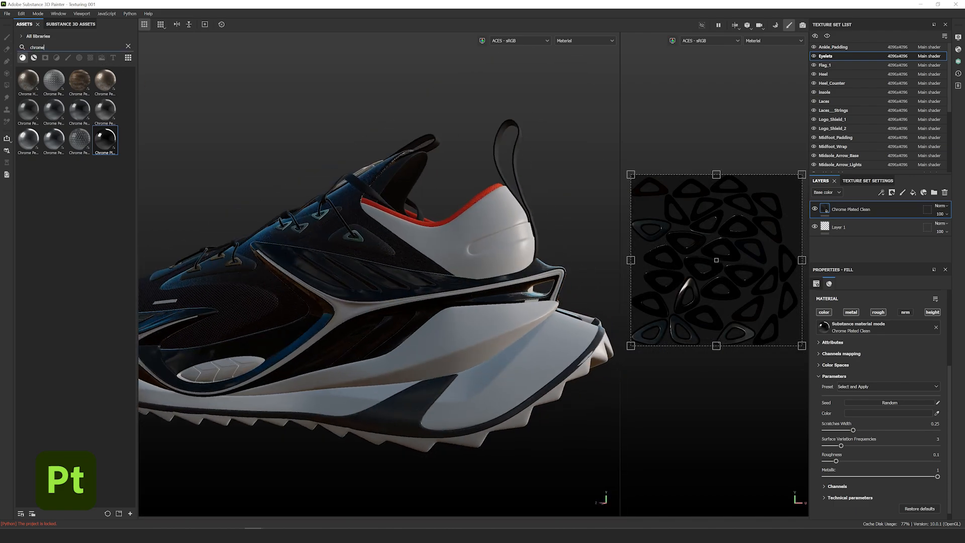
# - Apply white Glossy Vinyl to the midsole light strips, shrinking and rotating its projection 45°
pyautogui.write('vinyl')
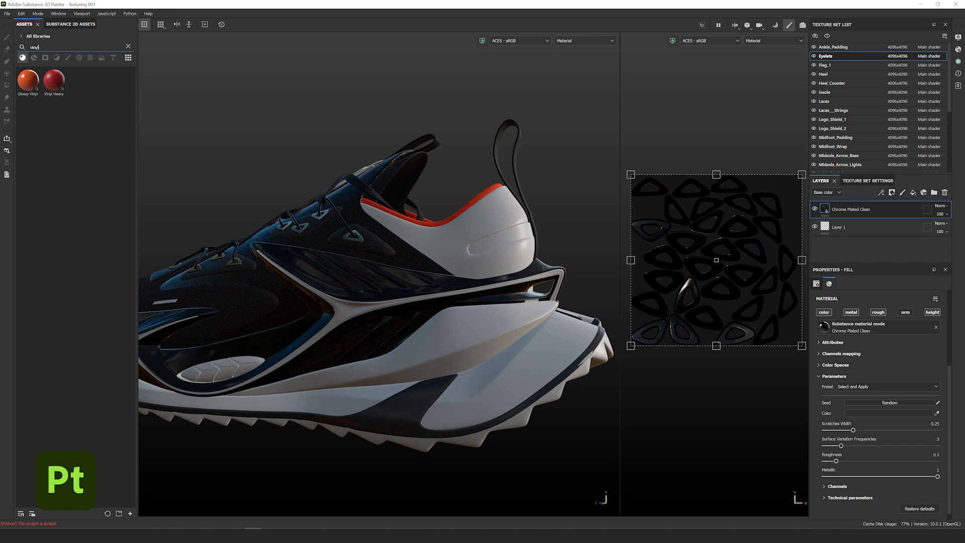
pyautogui.moveTo(28, 81); pyautogui.dragTo(485, 411)
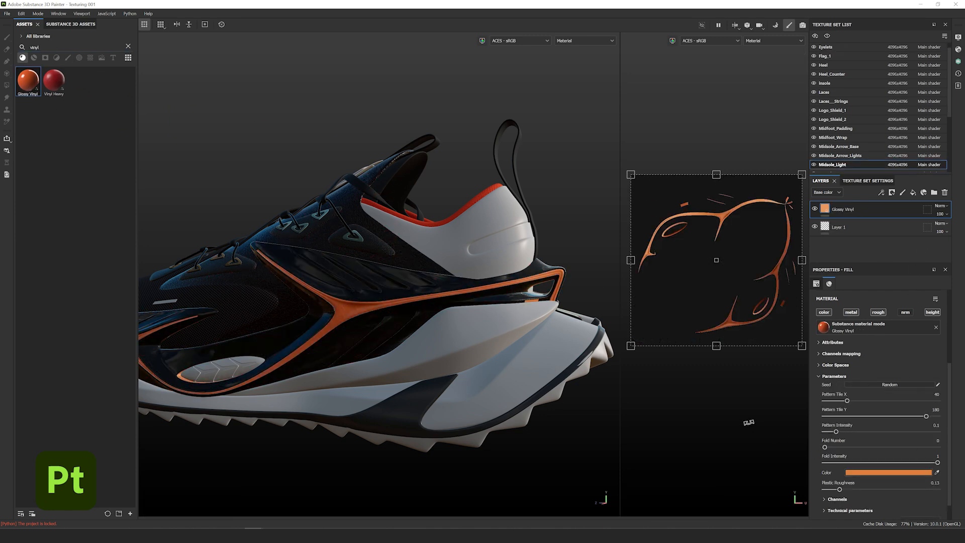
pyautogui.click(874, 476)
pyautogui.moveTo(822, 390); pyautogui.dragTo(767, 293)
pyautogui.click(882, 305)
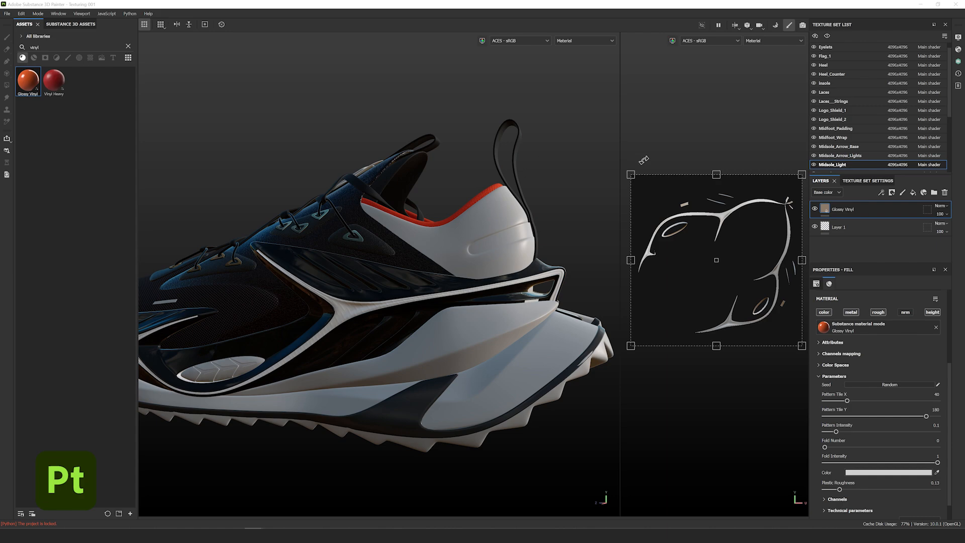
pyautogui.moveTo(631, 175); pyautogui.dragTo(692, 226)
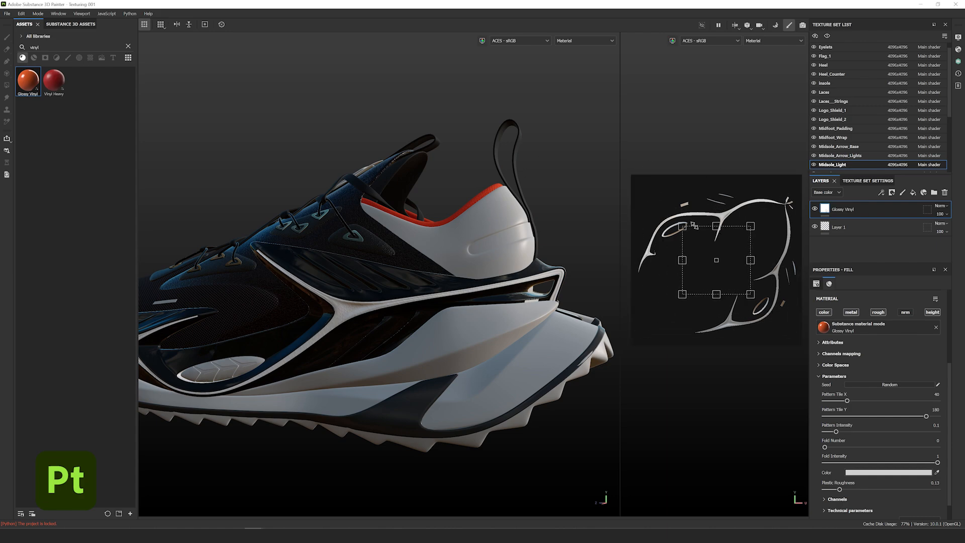
pyautogui.moveTo(660, 219); pyautogui.dragTo(649, 297)
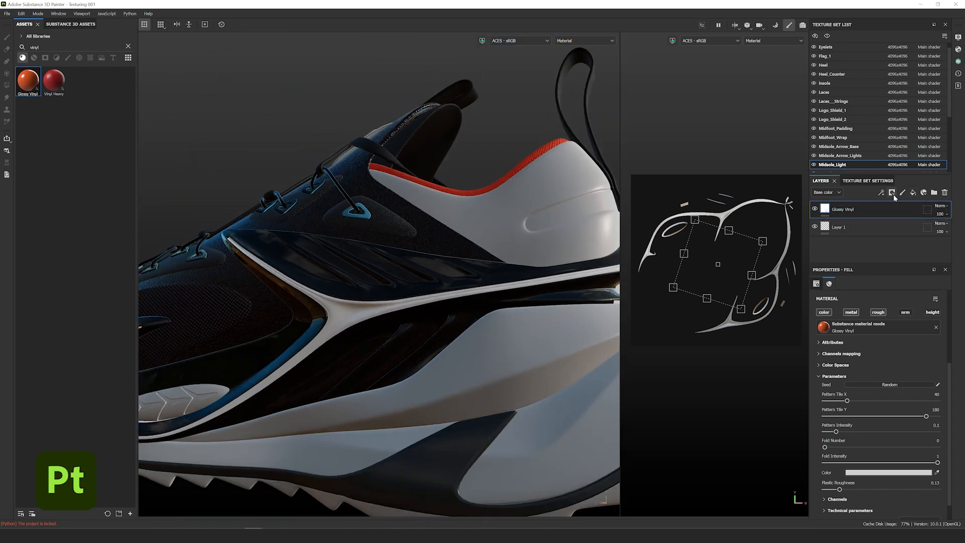
# - Add an Emissive channel to the Midsole_Light texture set
pyautogui.click(875, 182)
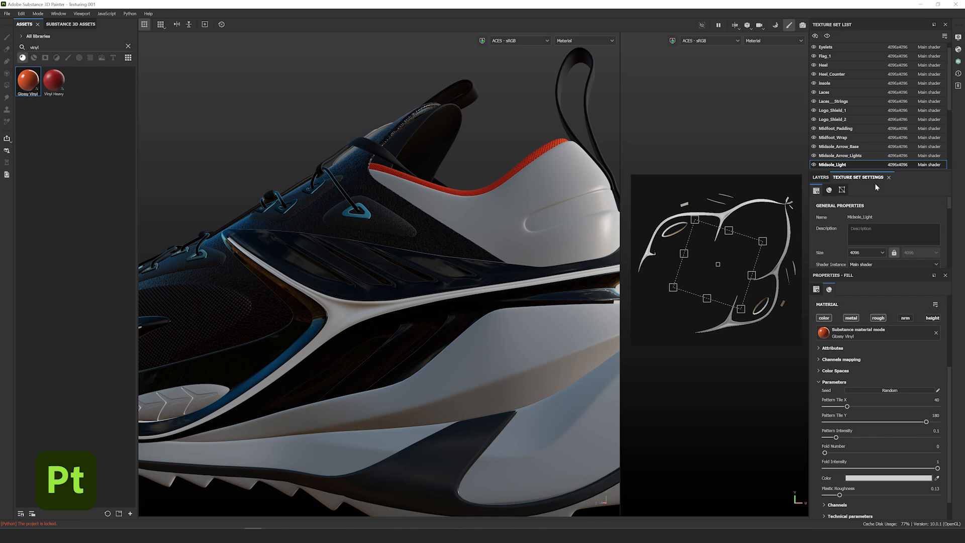
pyautogui.scroll(-3, 899, 226)
pyautogui.click(934, 226)
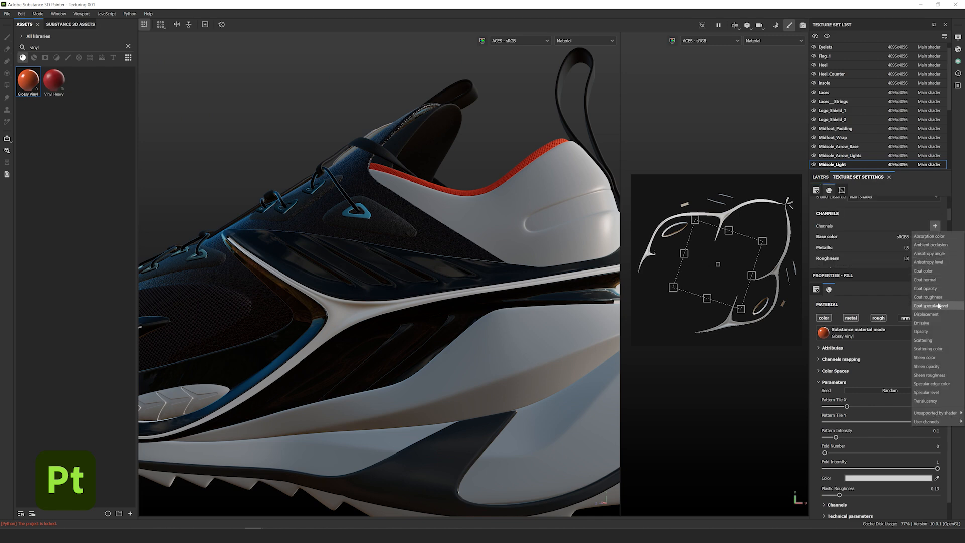
pyautogui.click(932, 323)
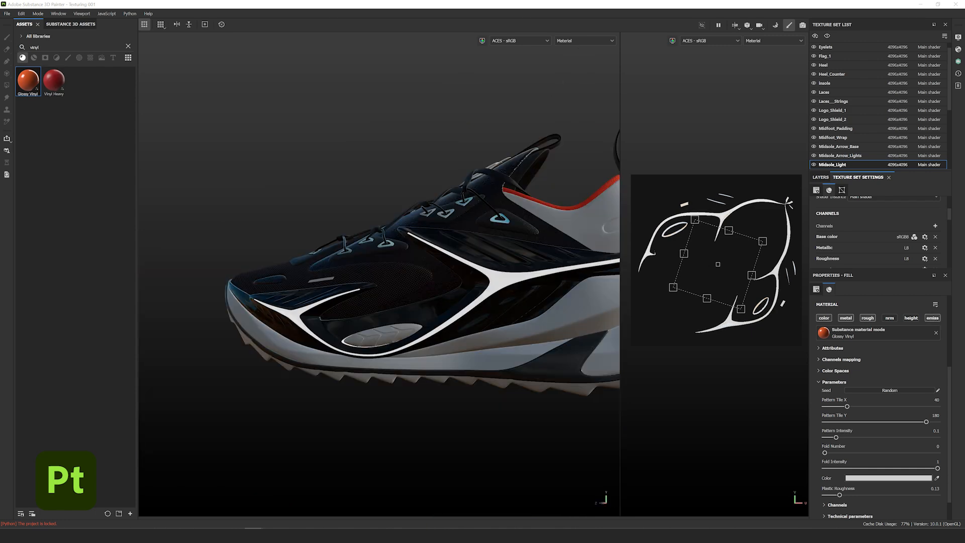
# - Apply Toughened Glass to the midsole window, darkened to hex 313131
pyautogui.doubleClick(35, 47)
pyautogui.write('glass')
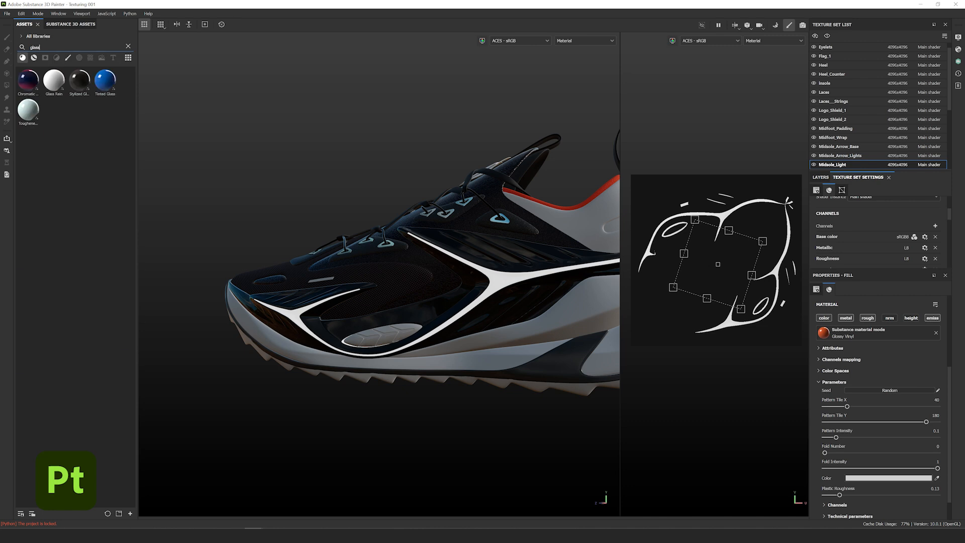
pyautogui.moveTo(28, 84)
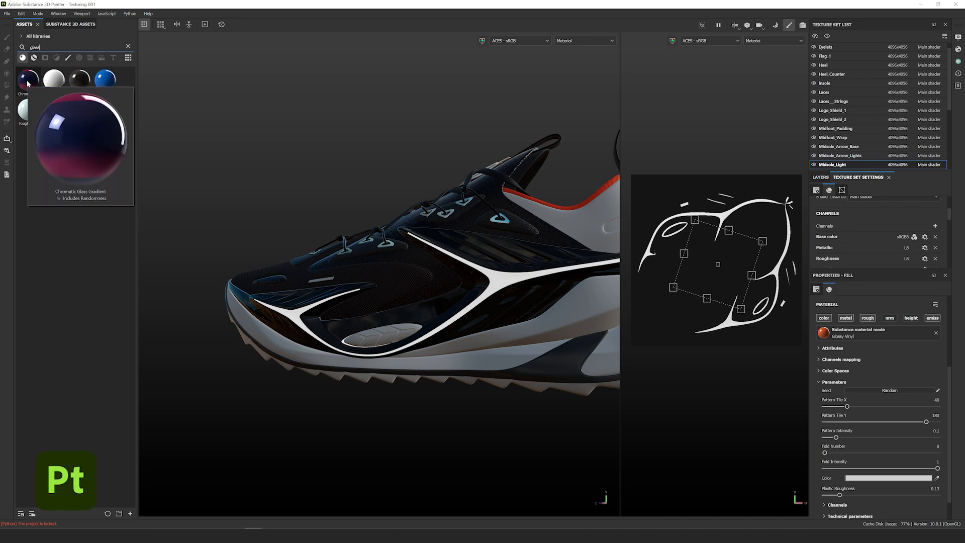
pyautogui.moveTo(80, 79)
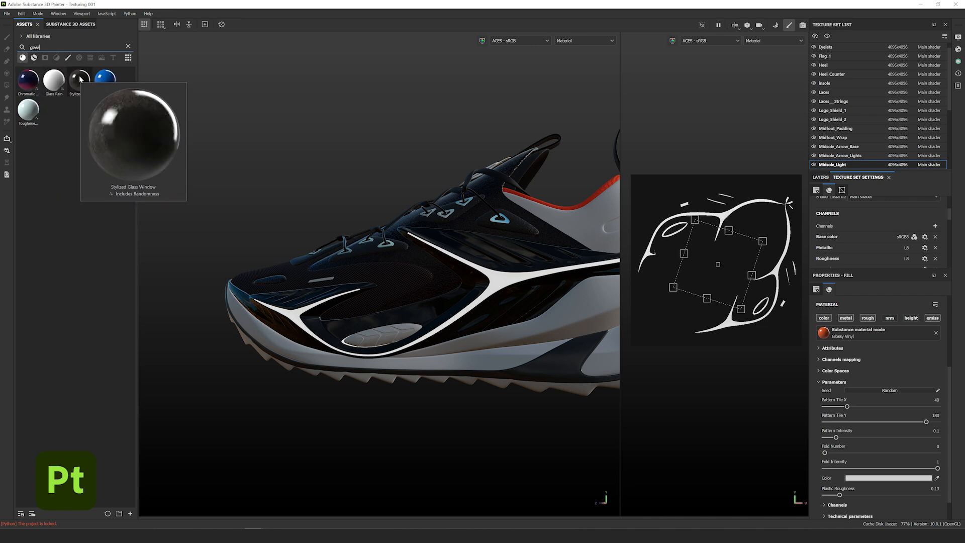
pyautogui.moveTo(28, 110); pyautogui.dragTo(372, 345)
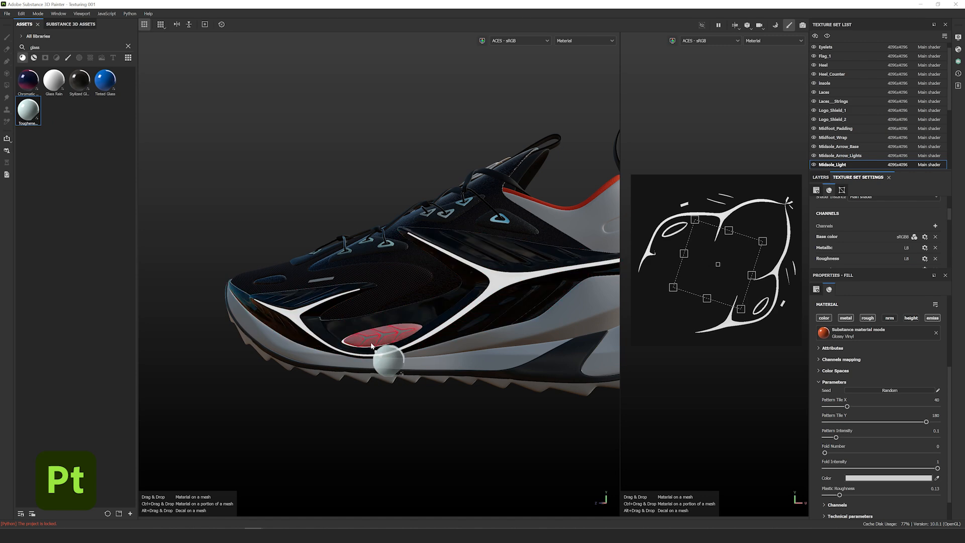
pyautogui.moveTo(372, 345); pyautogui.dragTo(372, 345)
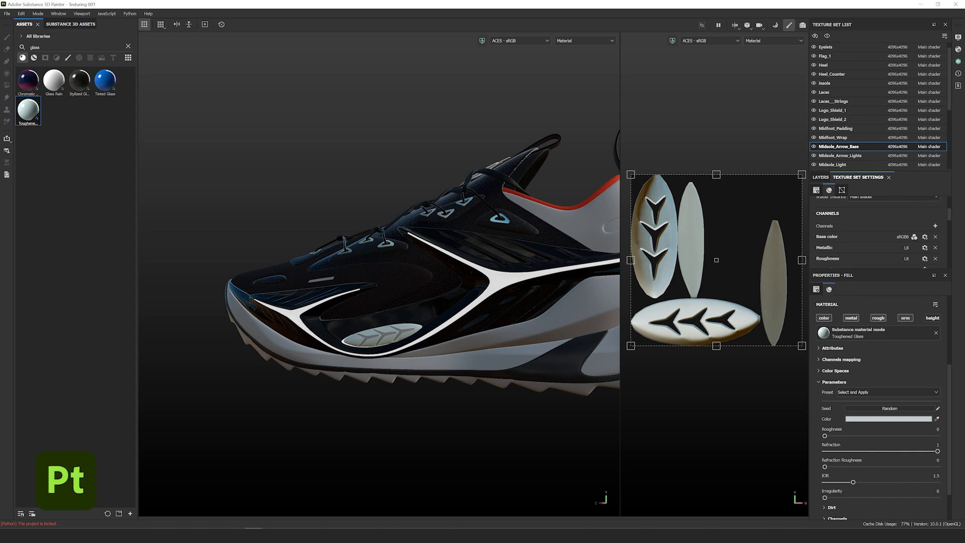
pyautogui.scroll(5, 371, 332)
pyautogui.keyDown('alt'); pyautogui.moveTo(372, 301); pyautogui.dragTo(432, 301); pyautogui.keyUp('alt')
pyautogui.click(866, 419)
pyautogui.doubleClick(843, 419)
pyautogui.write('31313')
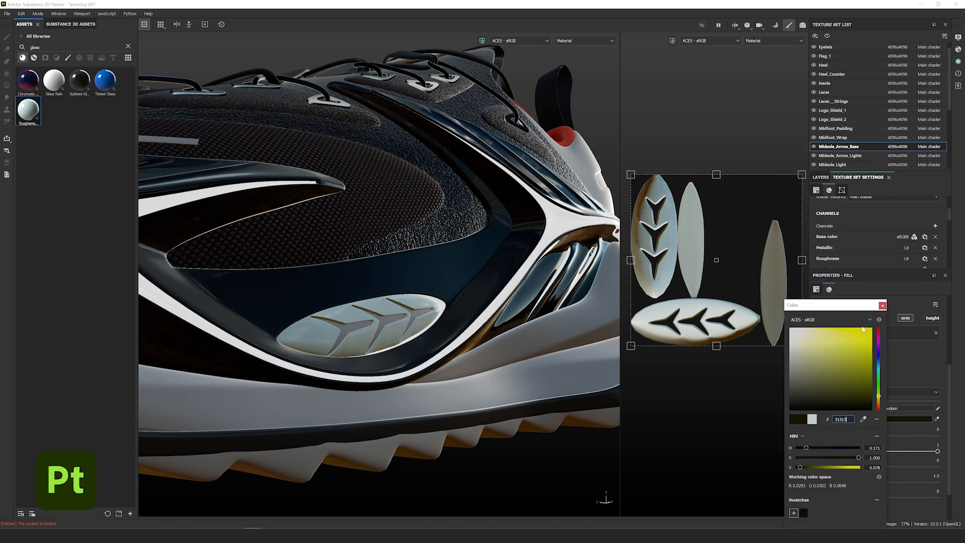
pyautogui.write('1')
pyautogui.click(882, 306)
pyautogui.keyDown('alt'); pyautogui.moveTo(351, 261); pyautogui.dragTo(397, 282); pyautogui.keyUp('alt')
# - Apply orange Glossy Vinyl to the midsole arrows
pyautogui.doubleClick(35, 48)
pyautogui.write('vinyl')
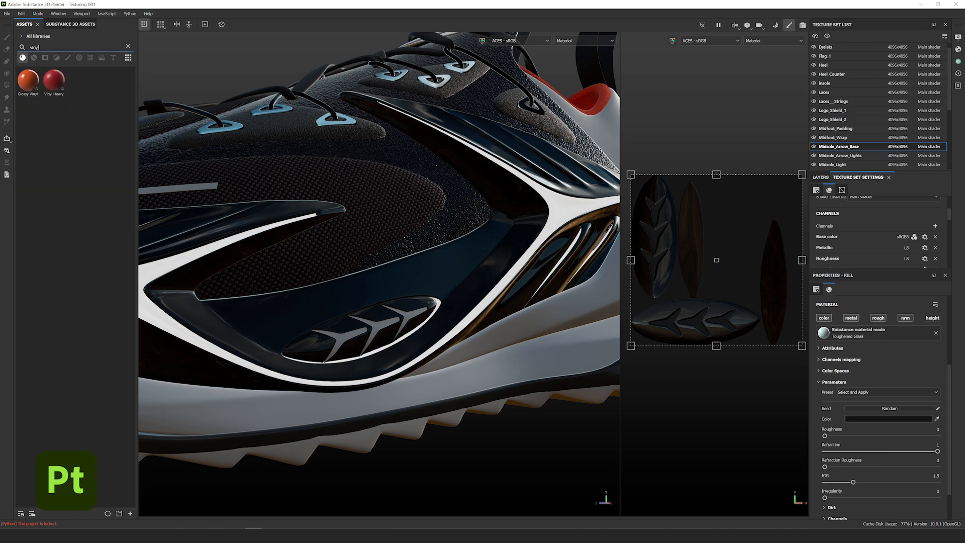
pyautogui.moveTo(28, 80); pyautogui.dragTo(373, 337)
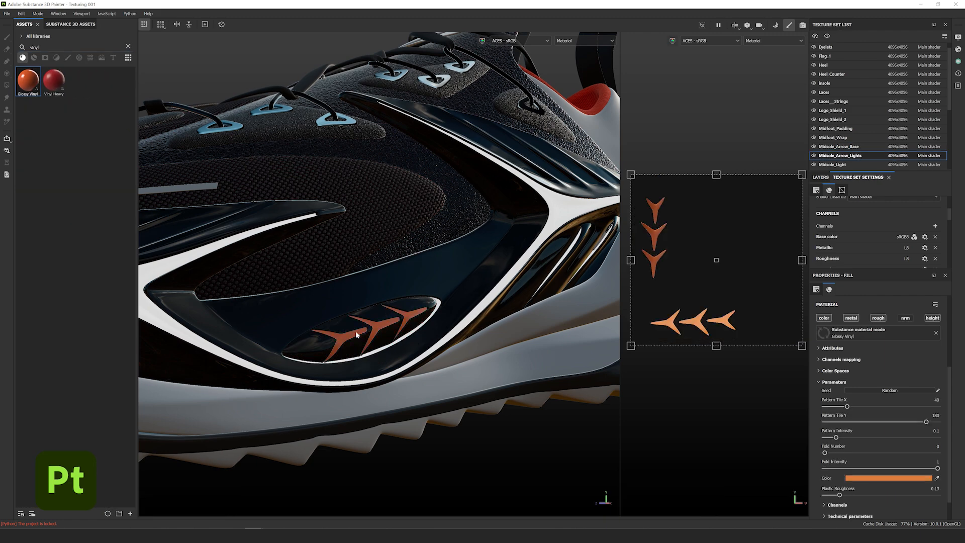
pyautogui.click(902, 480)
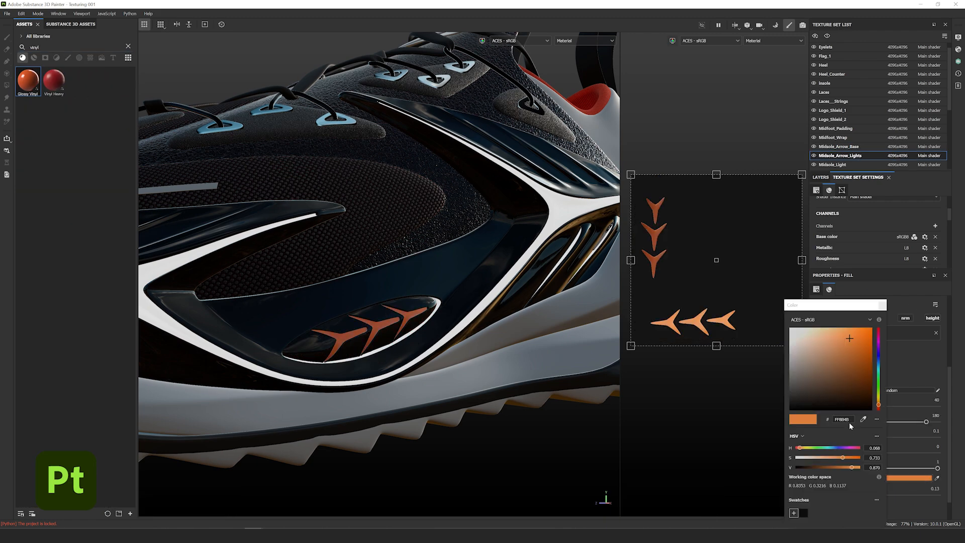
pyautogui.doubleClick(848, 421)
pyautogui.click(882, 305)
pyautogui.scroll(5, 411, 338)
pyautogui.keyDown('alt'); pyautogui.moveTo(411, 339); pyautogui.dragTo(409, 295); pyautogui.keyUp('alt')
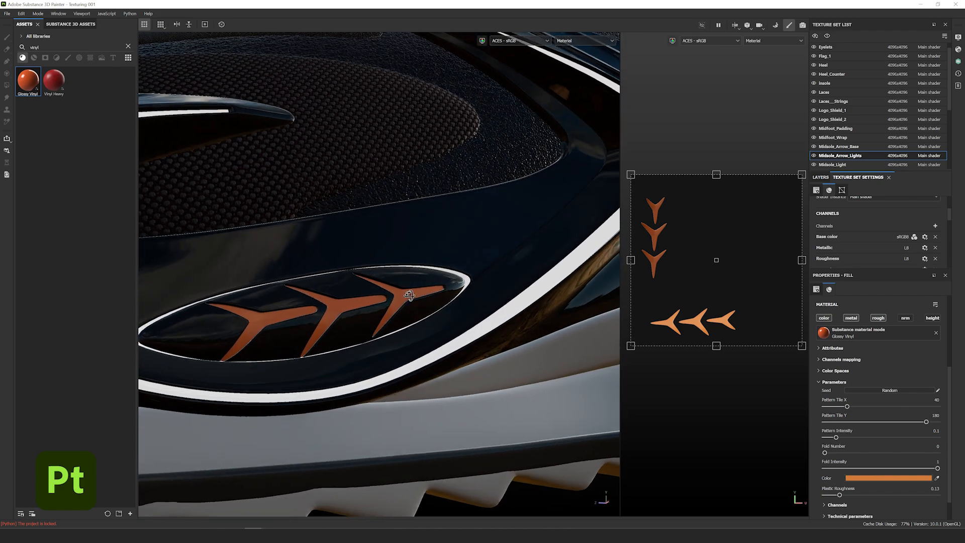
# - Add an Emissive channel to the arrow fill and rotate the lighting to inspect the glow
pyautogui.click(935, 226)
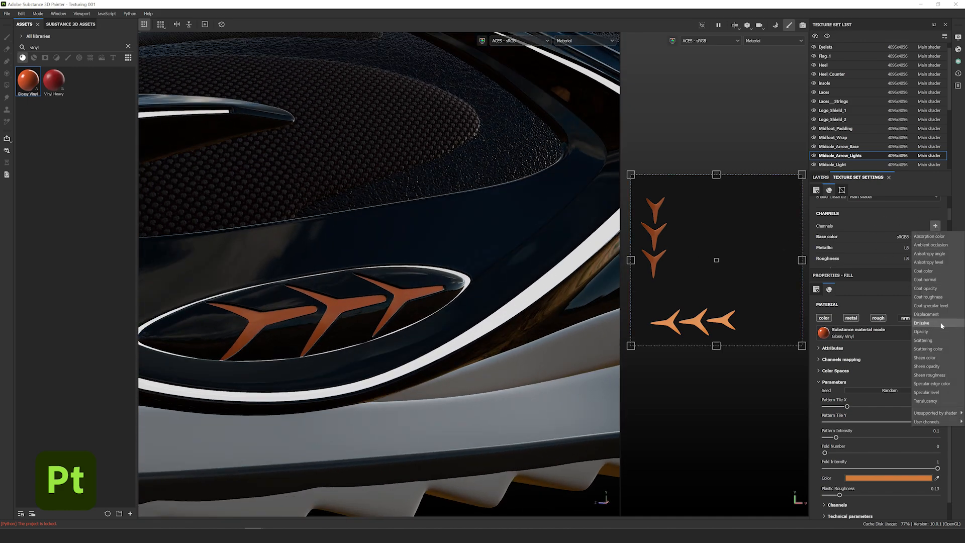
pyautogui.click(927, 333)
pyautogui.scroll(-6, 374, 312)
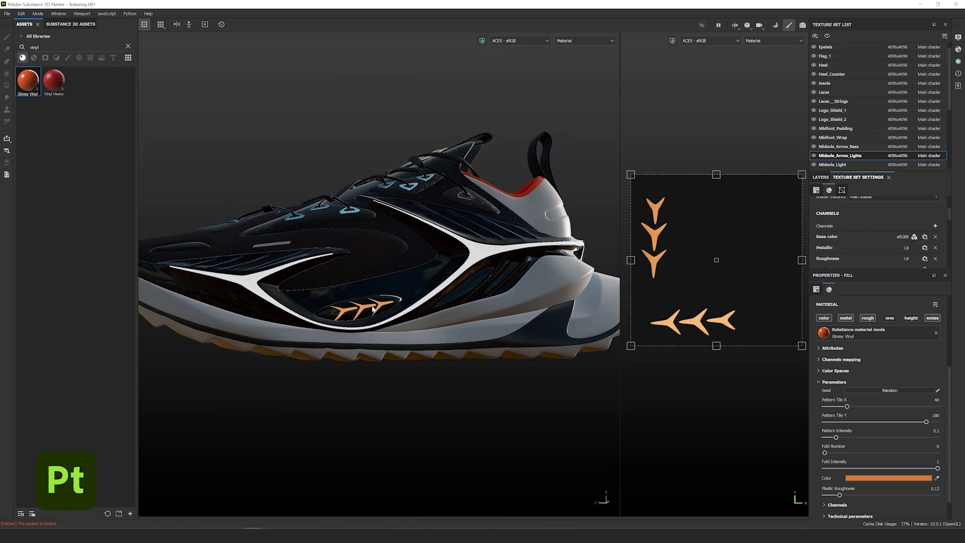
pyautogui.keyDown('alt'); pyautogui.moveTo(374, 313); pyautogui.dragTo(477, 334); pyautogui.keyUp('alt')
pyautogui.scroll(3, 492, 346)
pyautogui.moveTo(478, 334)
pyautogui.keyDown('shift'); pyautogui.mouseDown(button='right')
pyautogui.moveTo(448, 331)
pyautogui.moveTo(479, 331)
pyautogui.mouseUp(button='right'); pyautogui.keyUp('shift')
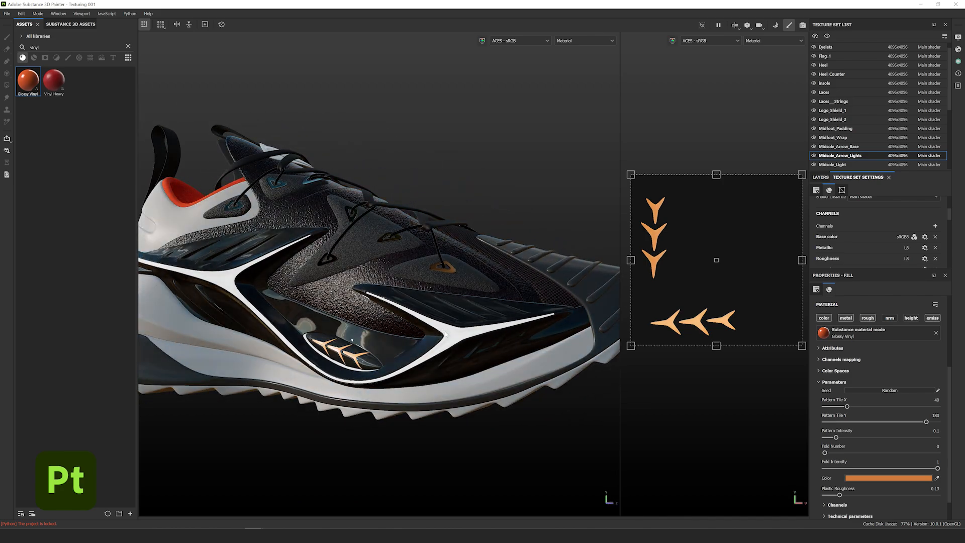
pyautogui.keyDown('alt'); pyautogui.moveTo(479, 331); pyautogui.dragTo(446, 337); pyautogui.keyUp('alt')
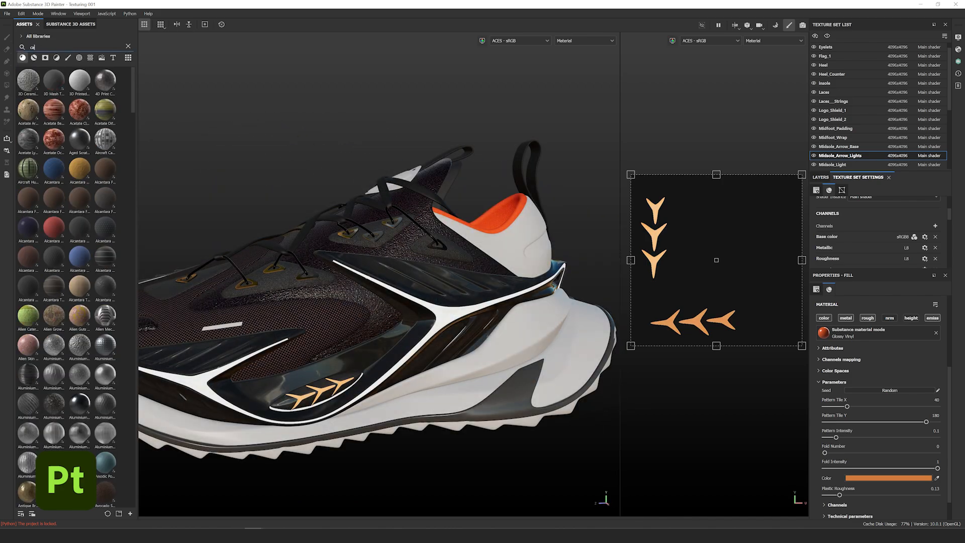
# - Apply Carbon Fiber Twill Weave to the heel counter
pyautogui.write('carbon')
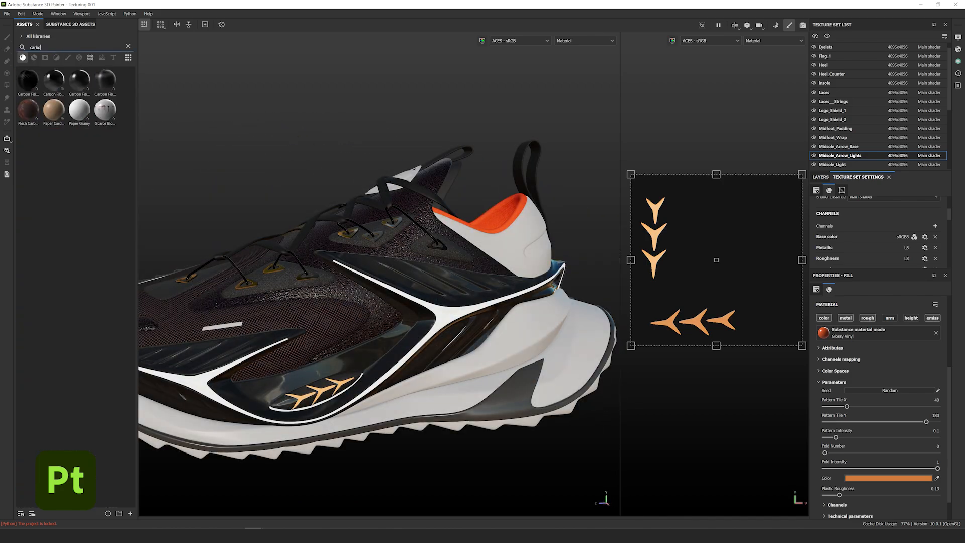
pyautogui.moveTo(21, 82)
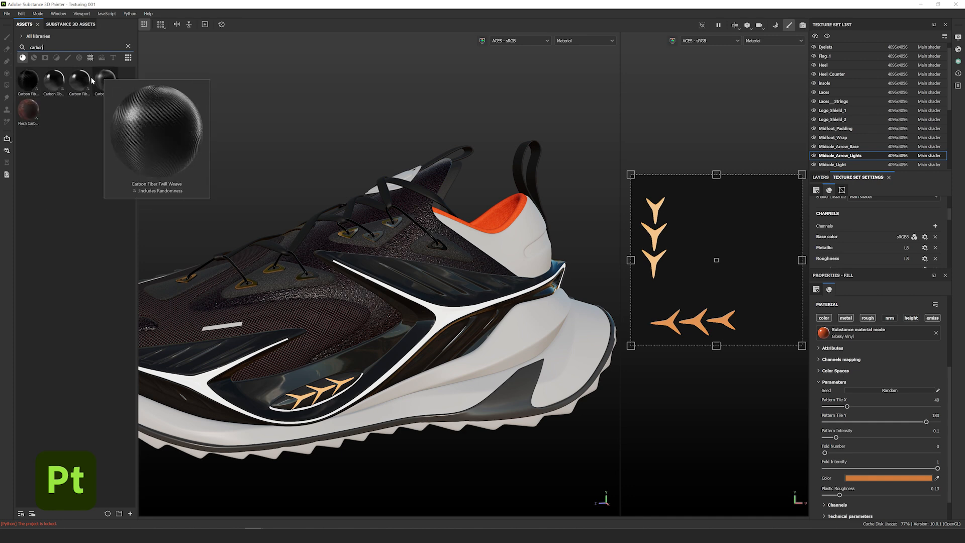
pyautogui.moveTo(84, 82)
pyautogui.moveTo(84, 81); pyautogui.dragTo(545, 326)
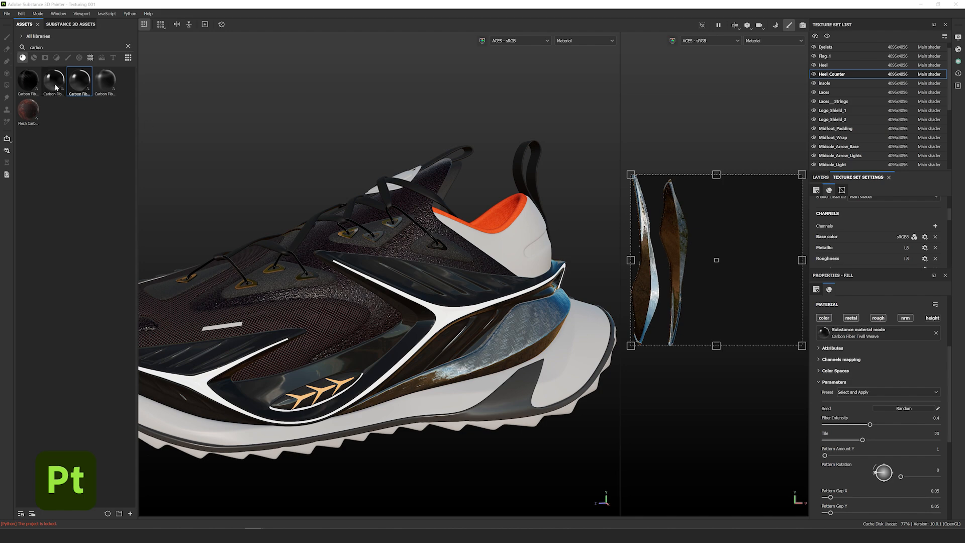
pyautogui.moveTo(52, 87)
pyautogui.keyDown('alt'); pyautogui.moveTo(527, 346); pyautogui.dragTo(575, 355); pyautogui.keyUp('alt')
pyautogui.scroll(4, 497, 349)
# - Turn off the carbon fill's roughness and shrink and rotate its projection for a finer weave
pyautogui.click(878, 319)
pyautogui.moveTo(634, 178); pyautogui.dragTo(719, 199)
pyautogui.moveTo(721, 259); pyautogui.dragTo(743, 251)
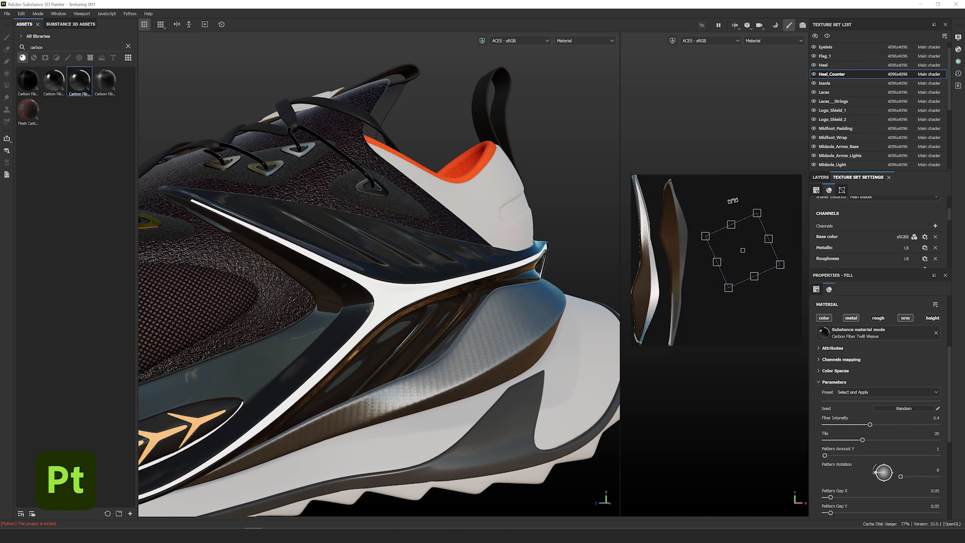
pyautogui.moveTo(759, 213); pyautogui.dragTo(759, 212)
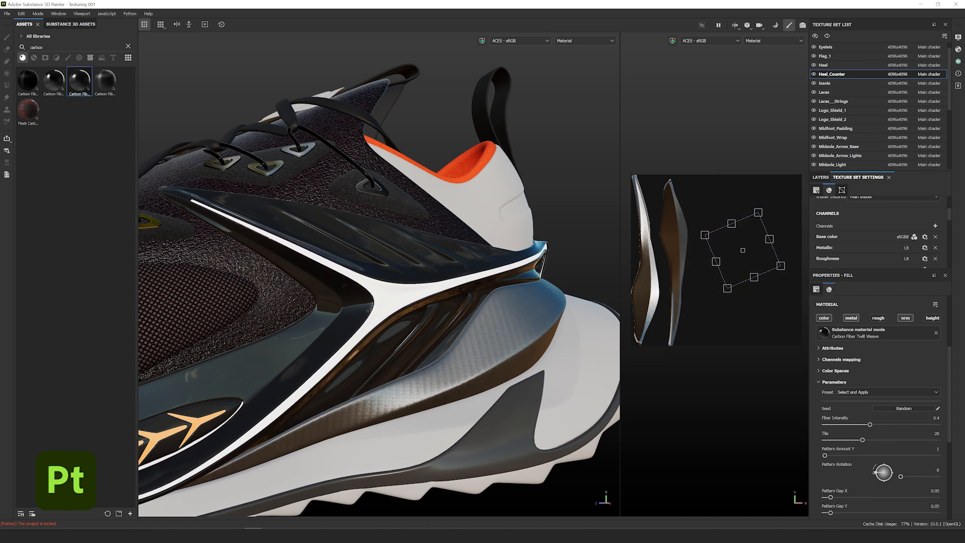
pyautogui.scroll(-3, 844, 447)
pyautogui.moveTo(431, 336)
pyautogui.keyDown('alt'); pyautogui.mouseDown()
pyautogui.moveTo(306, 348)
pyautogui.moveTo(454, 336)
pyautogui.moveTo(445, 334)
pyautogui.mouseUp(); pyautogui.keyUp('alt')
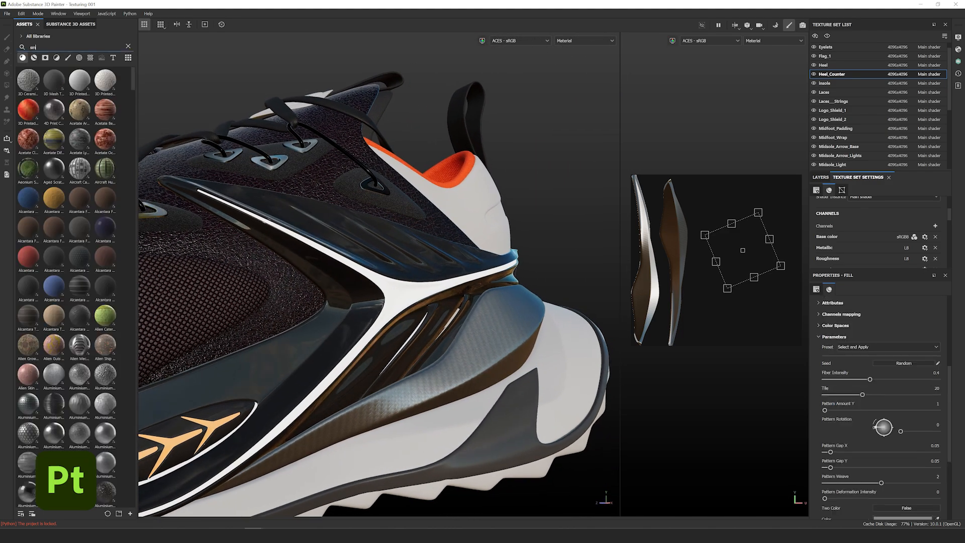
# - Add a near-black Smoked Plastic layer over the heel counter and save the project
pyautogui.write('smoked plas')
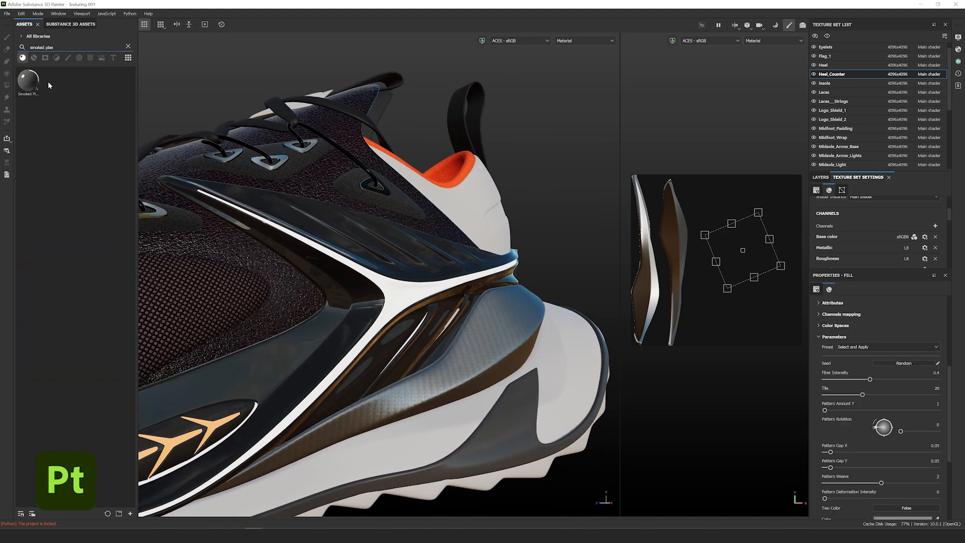
pyautogui.moveTo(35, 87); pyautogui.dragTo(507, 329)
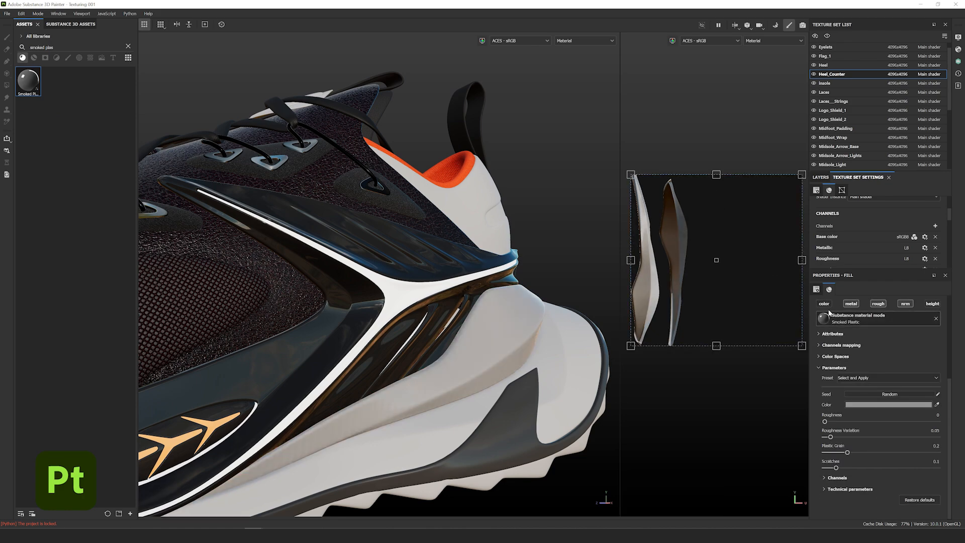
pyautogui.click(899, 405)
pyautogui.moveTo(847, 396); pyautogui.dragTo(789, 404)
pyautogui.click(883, 306)
pyautogui.keyDown('alt'); pyautogui.moveTo(422, 360); pyautogui.dragTo(505, 335); pyautogui.keyUp('alt')
pyautogui.keyDown('shift'); pyautogui.moveTo(505, 336); pyautogui.dragTo(450, 345, button='right'); pyautogui.keyUp('shift')
pyautogui.keyDown('alt'); pyautogui.moveTo(450, 344); pyautogui.dragTo(427, 338); pyautogui.keyUp('alt')
pyautogui.hotkey('ctrl', 's')
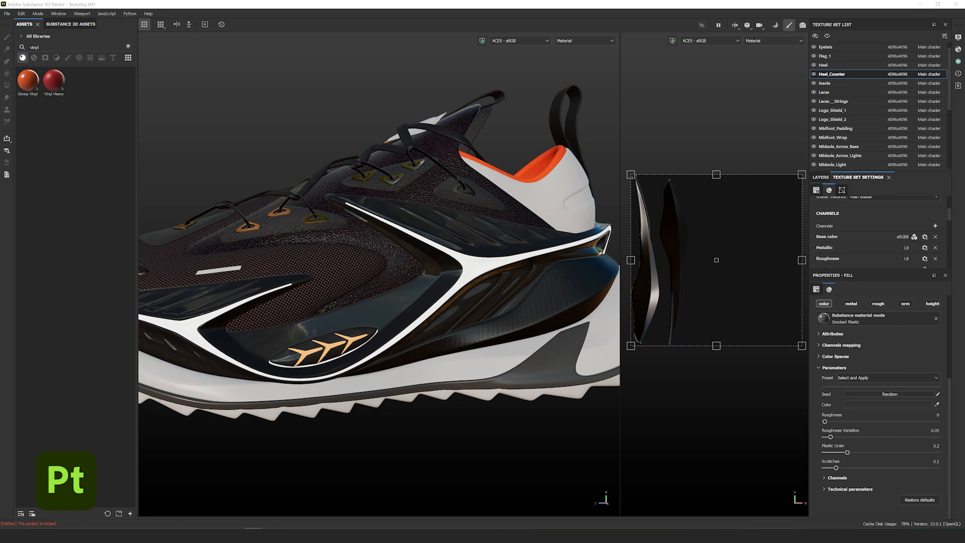
# - Apply Glossy Vinyl to the outsole vent with an enabled Emissive channel
pyautogui.moveTo(28, 80); pyautogui.dragTo(421, 373)
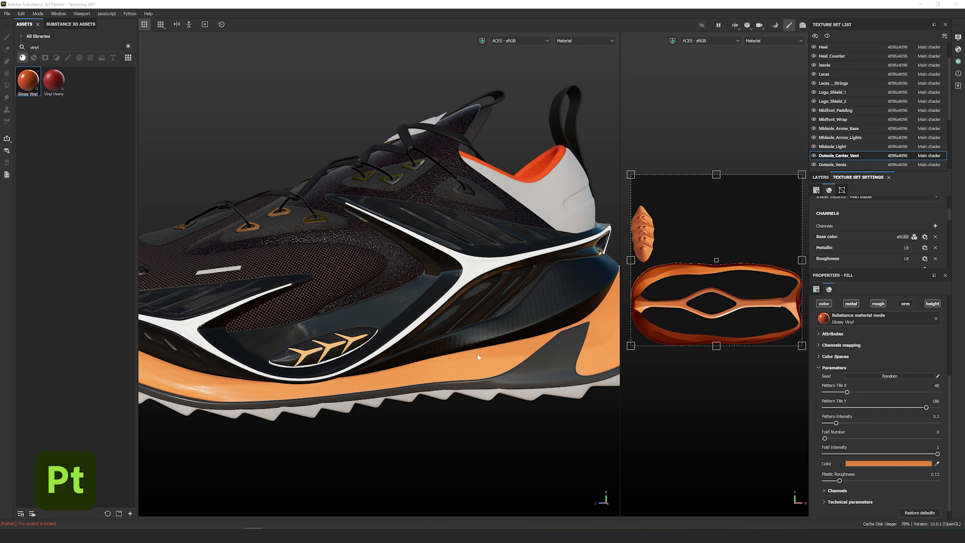
pyautogui.click(936, 227)
pyautogui.click(933, 324)
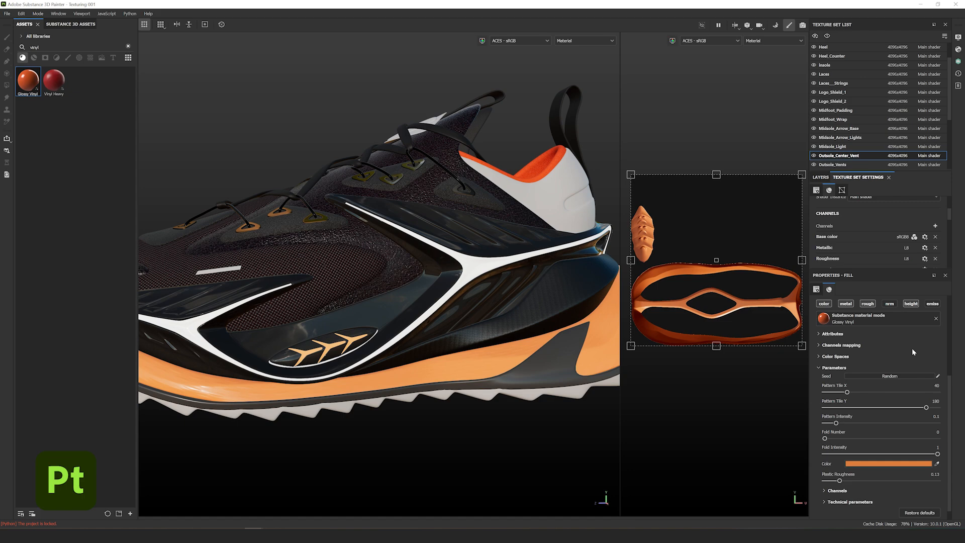
pyautogui.click(932, 304)
# - Shrink the vent vinyl's projection box so the pattern tiles smaller
pyautogui.keyDown('alt'); pyautogui.moveTo(405, 284); pyautogui.dragTo(386, 334); pyautogui.keyUp('alt')
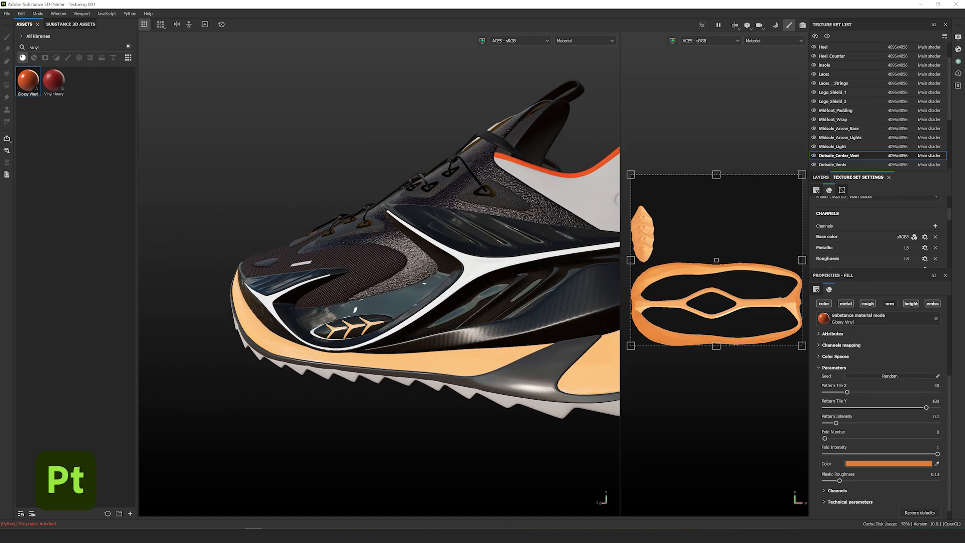
pyautogui.keyDown('alt'); pyautogui.moveTo(512, 398); pyautogui.dragTo(376, 364, button='right'); pyautogui.keyUp('alt')
pyautogui.keyDown('alt'); pyautogui.moveTo(377, 364); pyautogui.dragTo(576, 352); pyautogui.keyUp('alt')
pyautogui.keyDown('shift'); pyautogui.moveTo(632, 177); pyautogui.dragTo(746, 311); pyautogui.keyUp('shift')
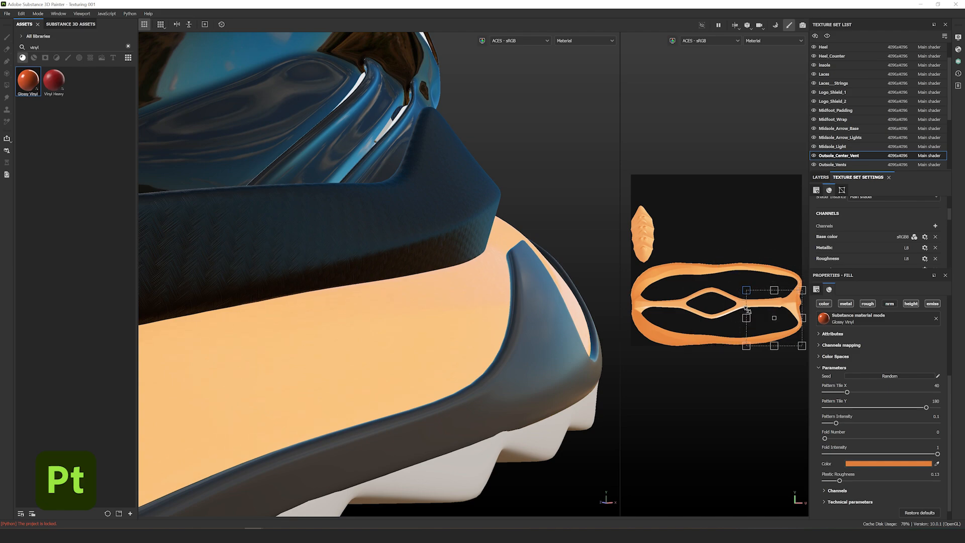
pyautogui.keyDown('alt'); pyautogui.moveTo(486, 300); pyautogui.dragTo(411, 341); pyautogui.keyUp('alt')
pyautogui.scroll(-10, 323, 327)
pyautogui.keyDown('alt'); pyautogui.moveTo(458, 321); pyautogui.dragTo(487, 335); pyautogui.keyUp('alt')
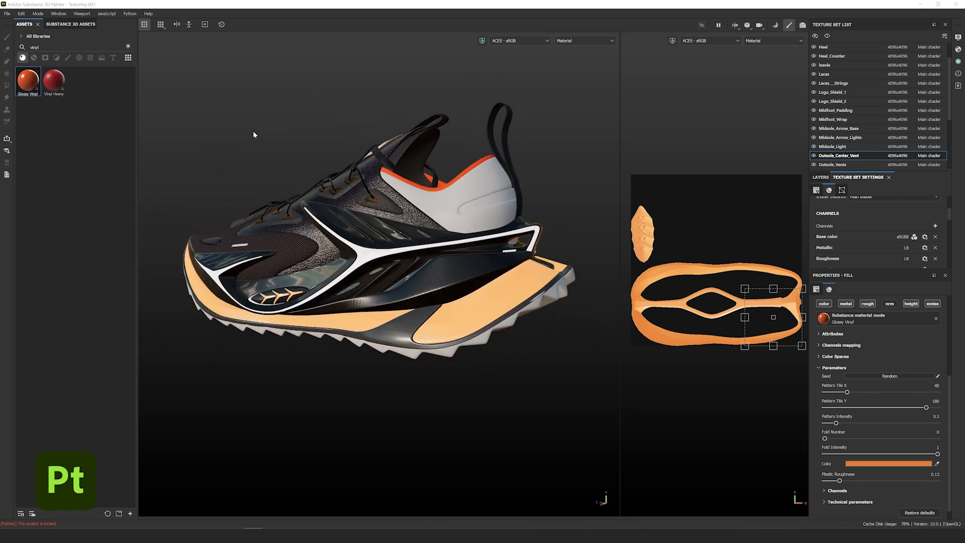
# - Search assets for 'paint roll' and apply the Paint Roll material to the heel
pyautogui.doubleClick(34, 47)
pyautogui.write('paint roll')
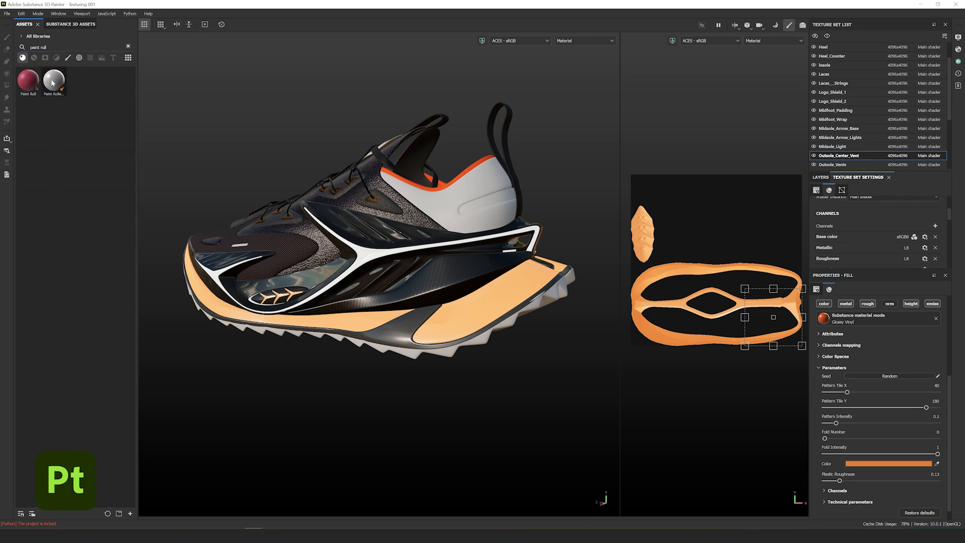
pyautogui.moveTo(29, 81); pyautogui.dragTo(442, 202)
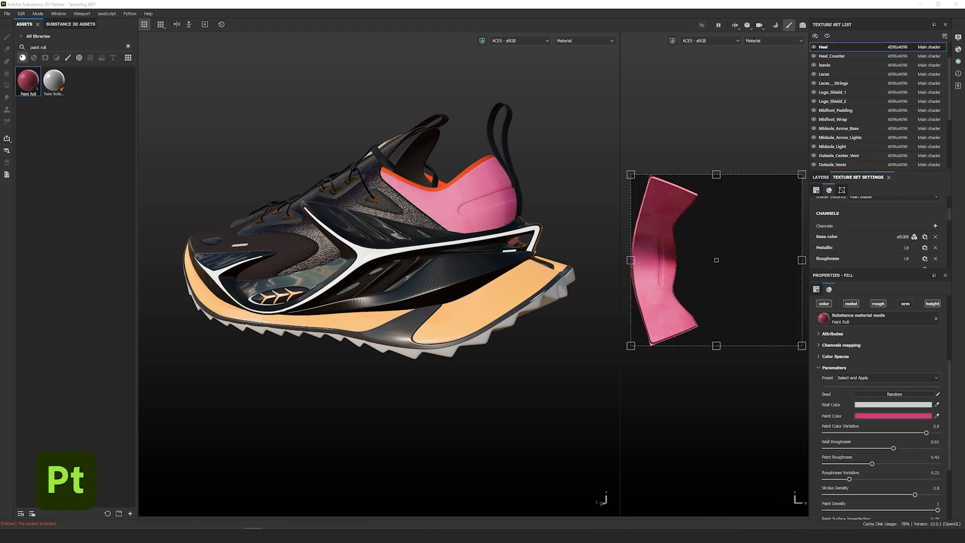
pyautogui.moveTo(472, 212)
pyautogui.keyDown('alt'); pyautogui.mouseDown()
pyautogui.moveTo(414, 217)
pyautogui.moveTo(564, 211)
pyautogui.moveTo(451, 246)
pyautogui.moveTo(422, 202)
pyautogui.moveTo(482, 216)
pyautogui.mouseUp(); pyautogui.keyUp('alt')
pyautogui.scroll(5, 413, 217)
pyautogui.scroll(-4, 565, 211)
# - Set the Paint Roll paint colour to near-black 070707, then search assets for 'plastic'
pyautogui.click(893, 405)
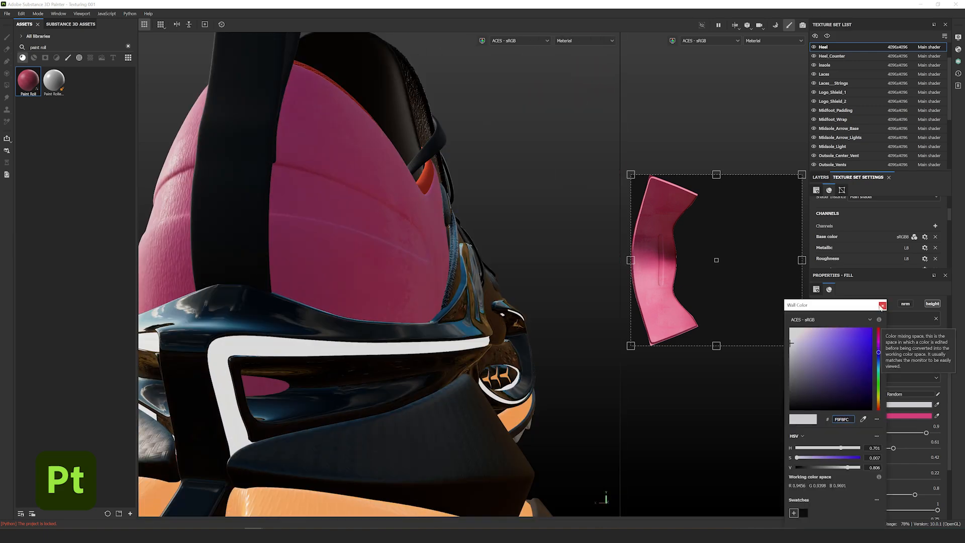
pyautogui.click(882, 305)
pyautogui.click(897, 415)
pyautogui.doubleClick(843, 420)
pyautogui.write('070707')
pyautogui.scroll(-4, 452, 264)
pyautogui.keyDown('alt'); pyautogui.moveTo(452, 264); pyautogui.dragTo(595, 273); pyautogui.keyUp('alt')
pyautogui.scroll(4, 336, 266)
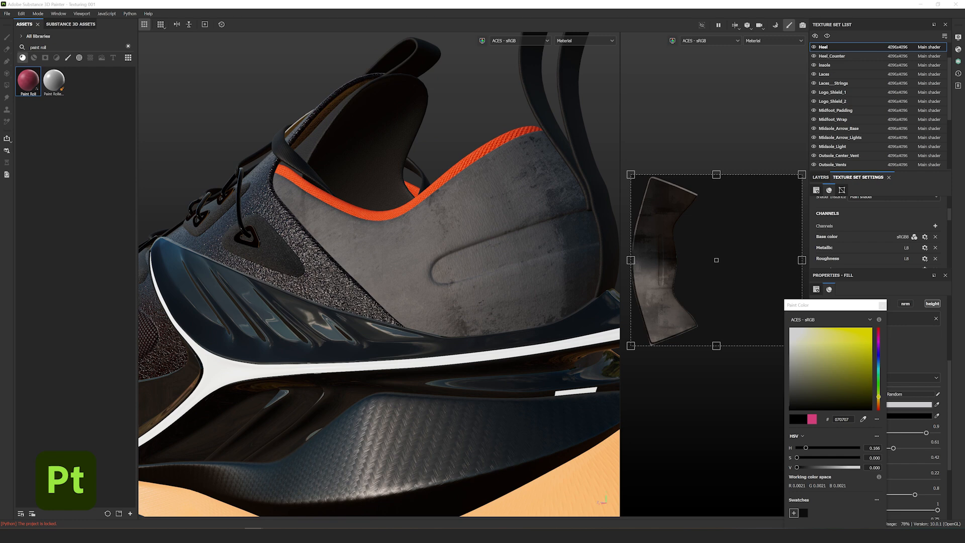
pyautogui.moveTo(61, 48); pyautogui.dragTo(7, 58)
pyautogui.write('plastic')
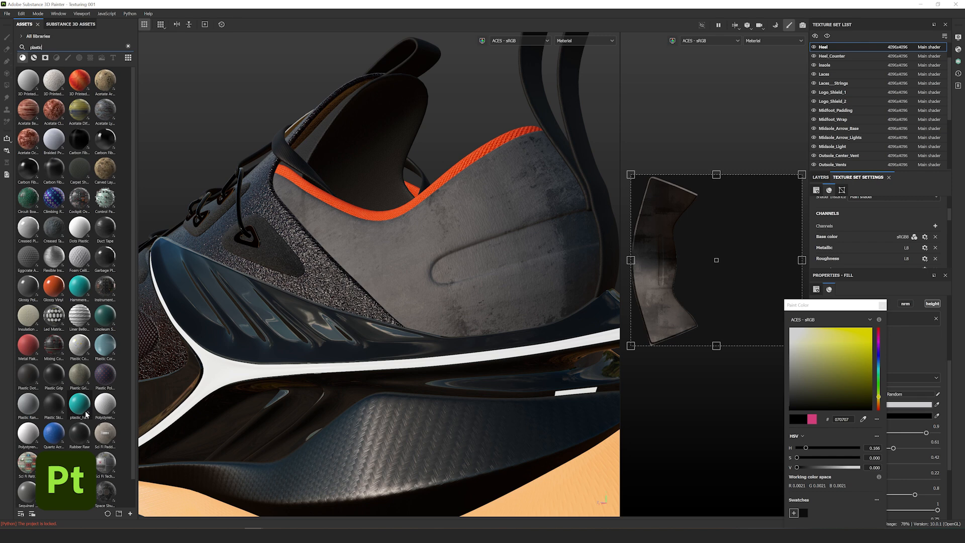
# - Apply Smoked Plastic to the heel, colour it 070707, and disable its normal channel
pyautogui.scroll(-1, 87, 414)
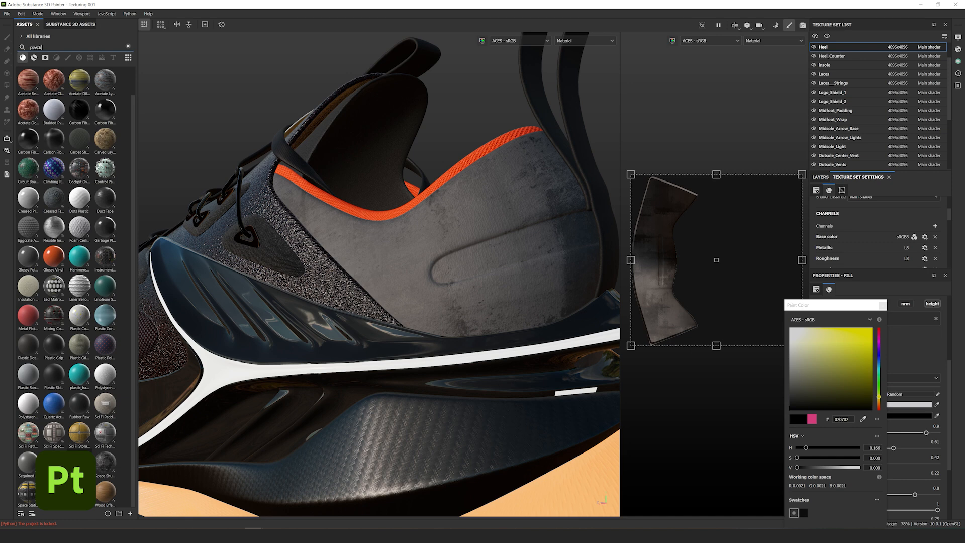
pyautogui.moveTo(80, 461); pyautogui.dragTo(412, 293)
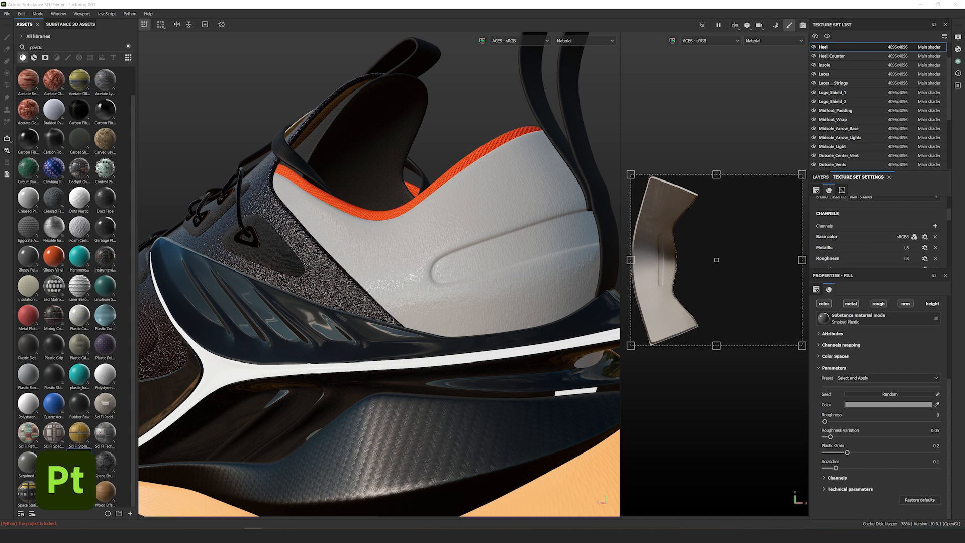
pyautogui.click(870, 404)
pyautogui.write('070707')
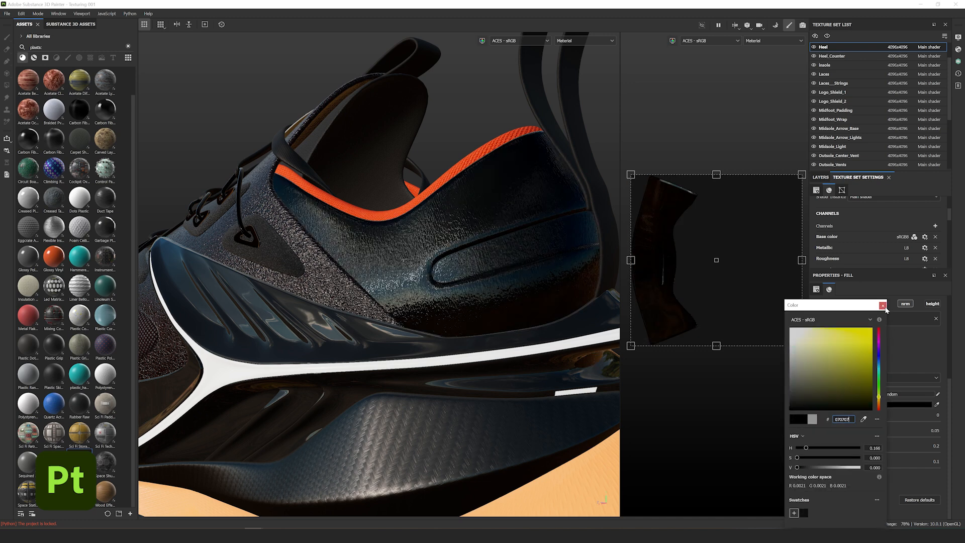
pyautogui.click(883, 306)
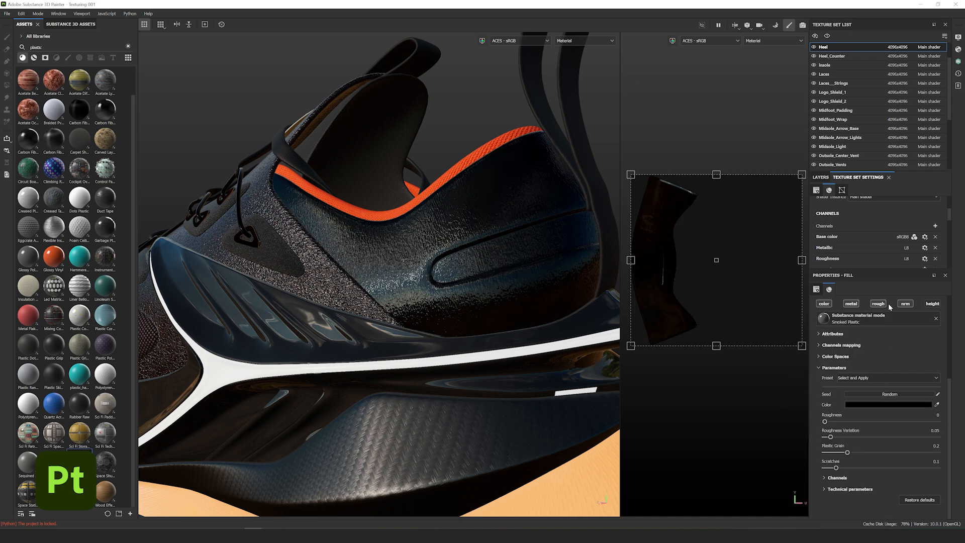
pyautogui.click(907, 304)
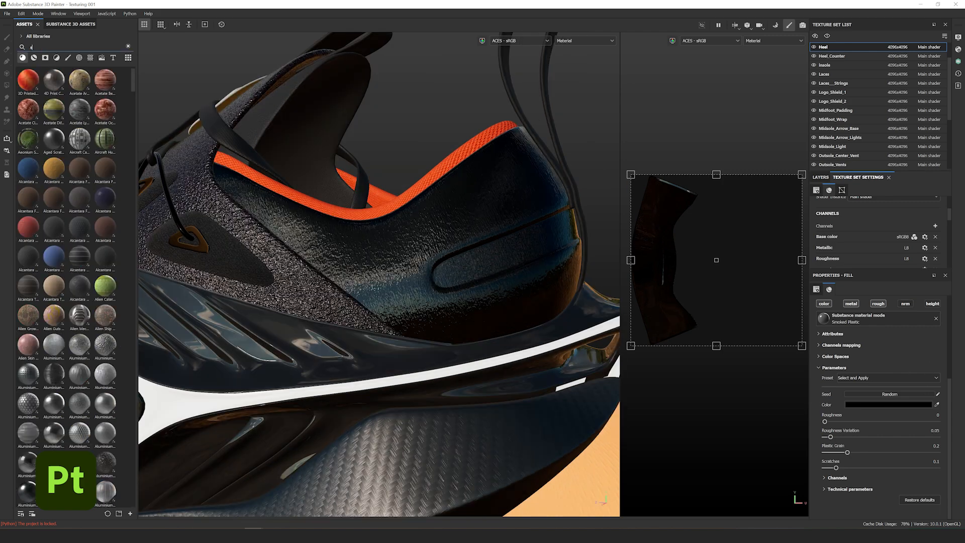
# - Search 'spotted con' and apply Spotted Concrete to the heel
pyautogui.write('spotted con')
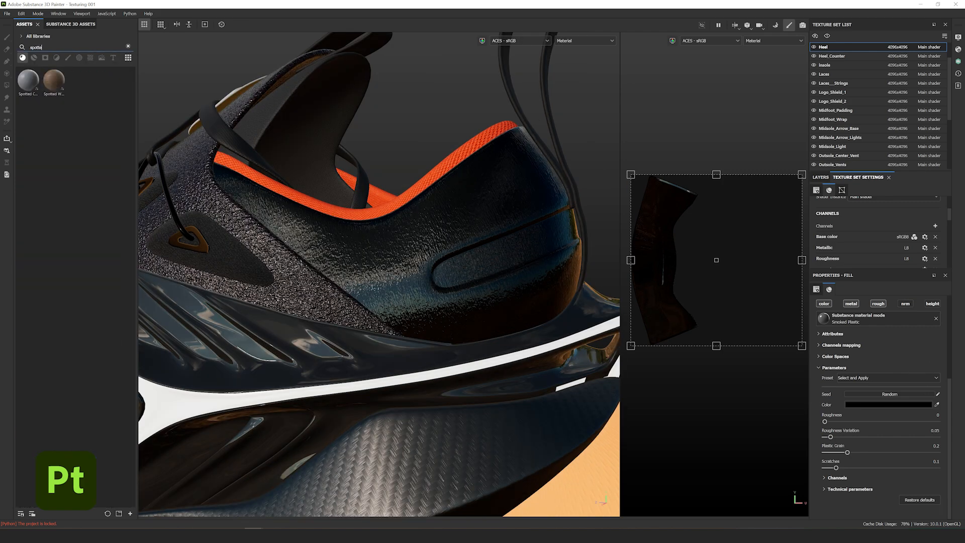
pyautogui.moveTo(35, 77)
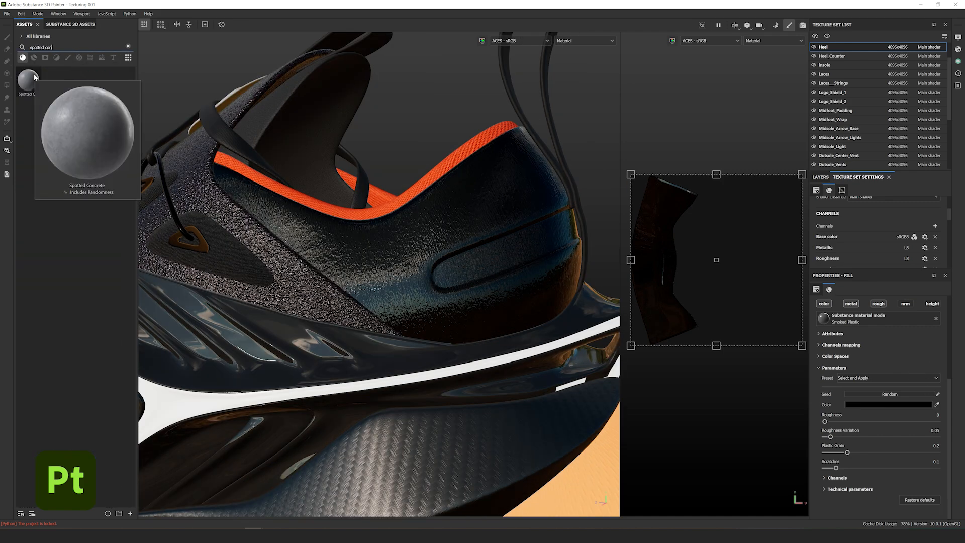
pyautogui.moveTo(35, 77); pyautogui.dragTo(854, 318)
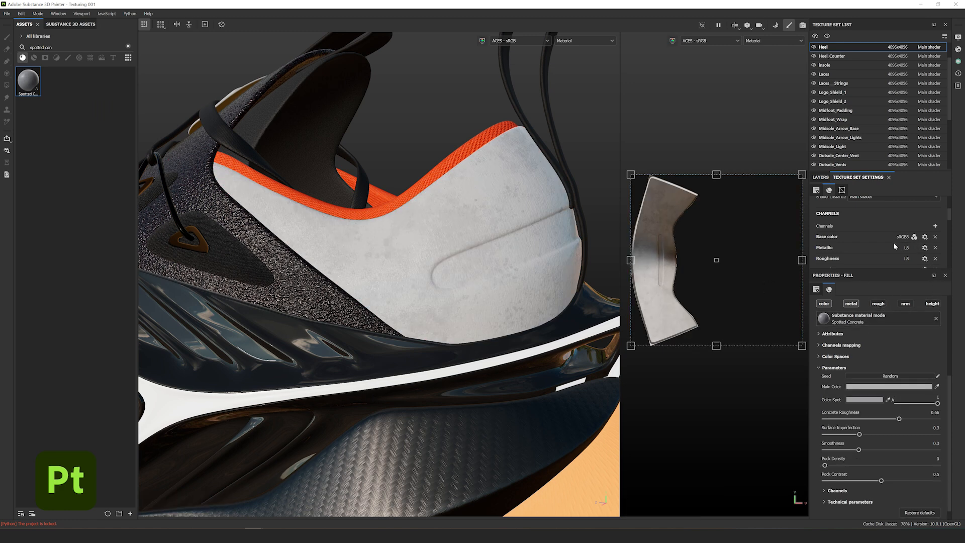
# - Set the Spotted Concrete layer's blend mode to Multiply and duplicate the layer
pyautogui.click(817, 191)
pyautogui.click(820, 177)
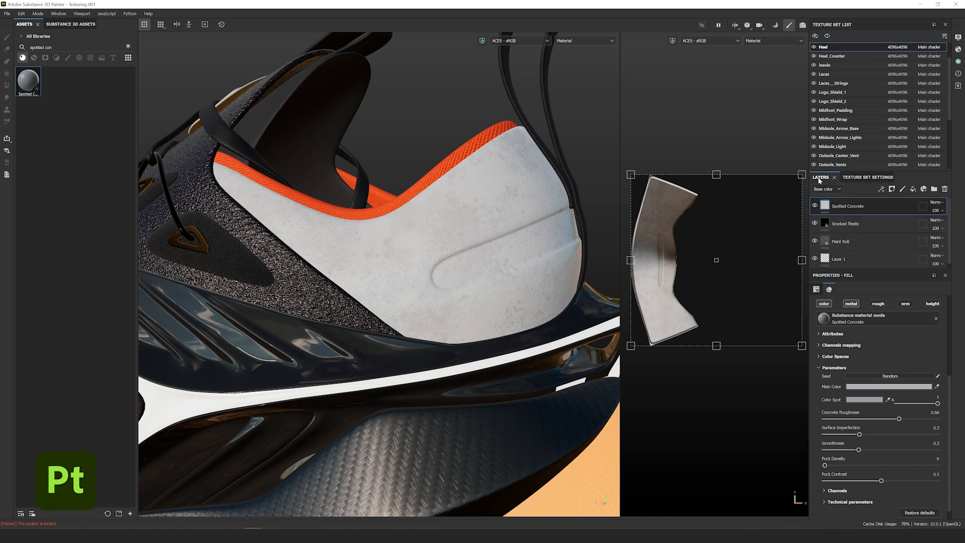
pyautogui.click(935, 202)
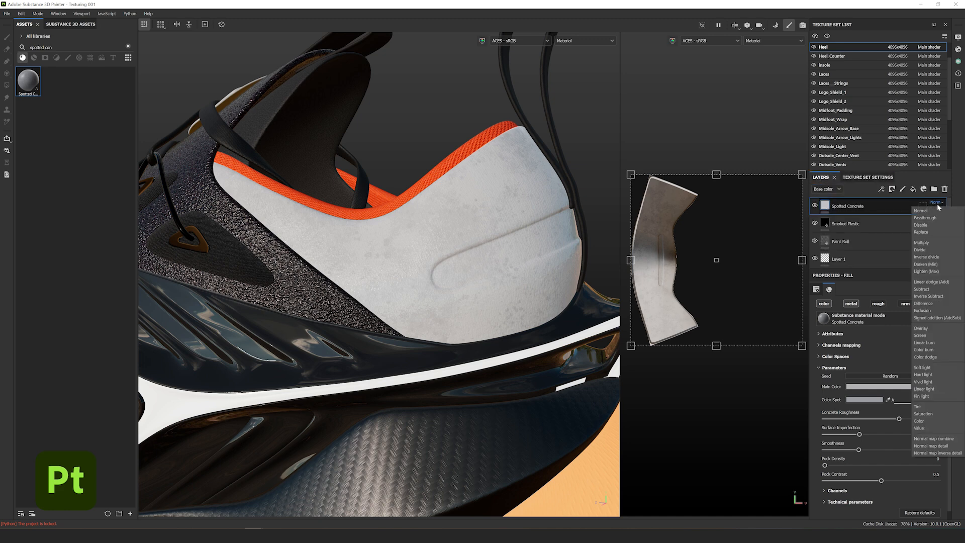
pyautogui.click(936, 243)
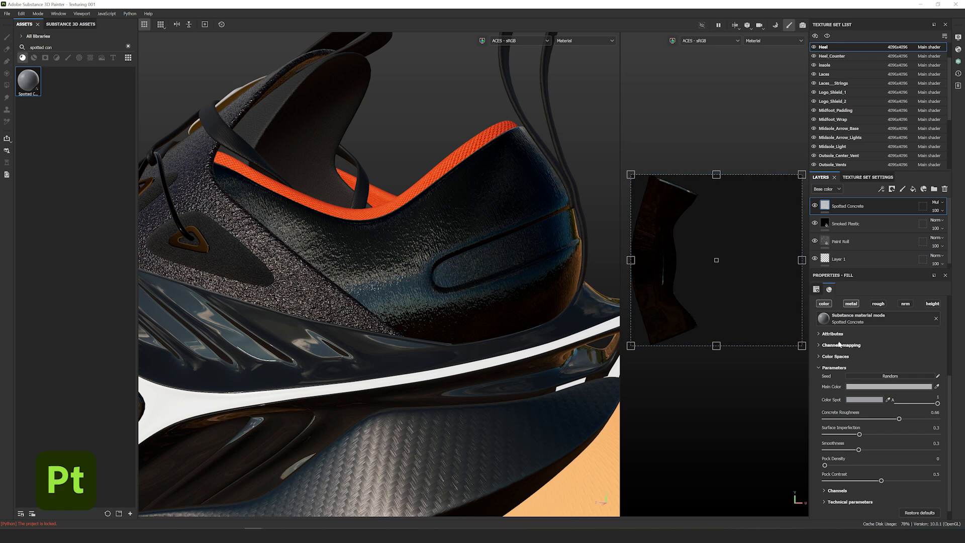
pyautogui.scroll(-1, 879, 427)
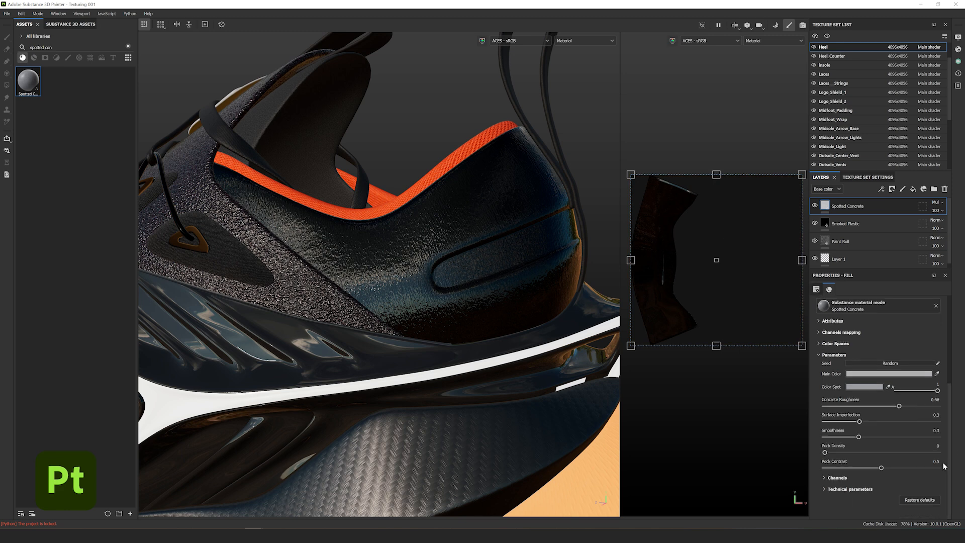
pyautogui.scroll(5, 940, 467)
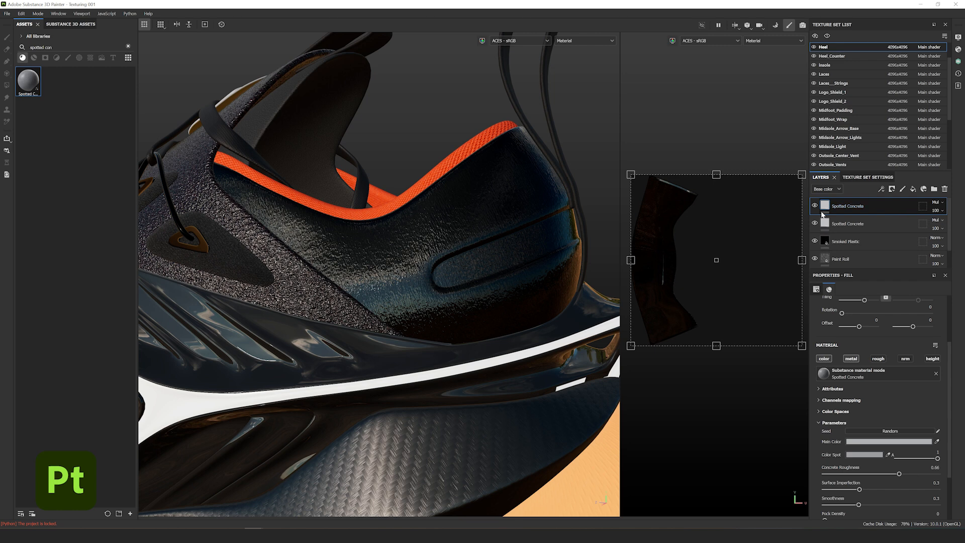
pyautogui.hotkey('ctrl', 'd')
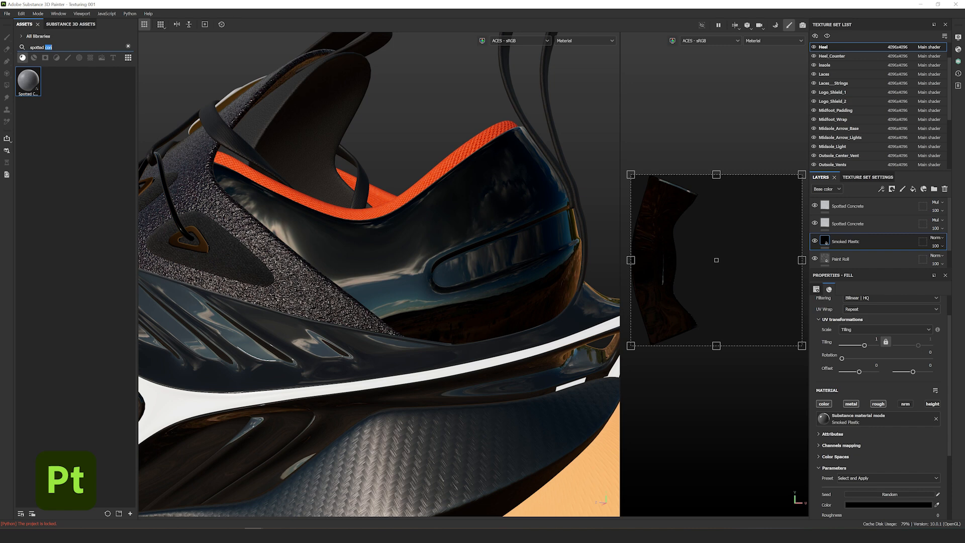
# - Search 'concrete' and add Raw Grey Concrete as a new heel layer
pyautogui.tripleClick(47, 47)
pyautogui.write('concrete')
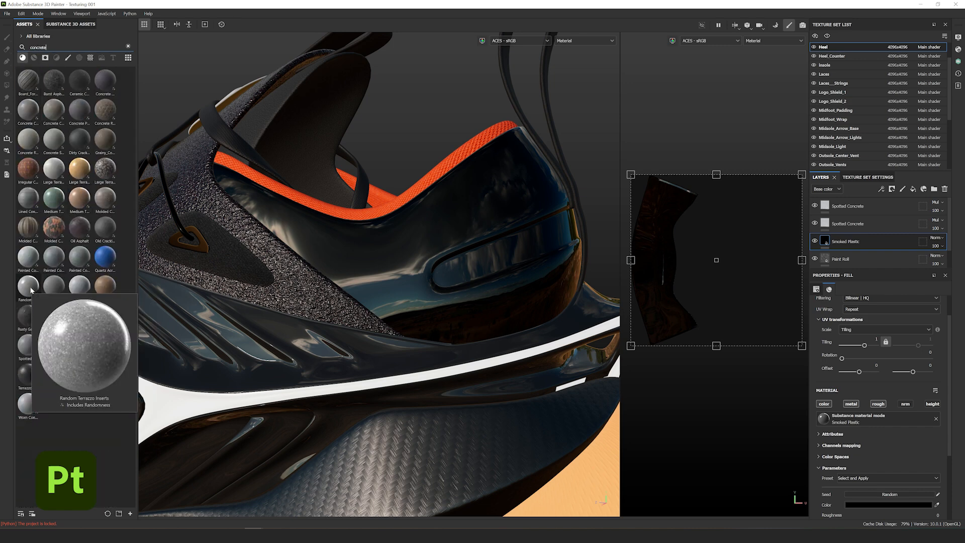
pyautogui.moveTo(70, 291); pyautogui.dragTo(432, 254)
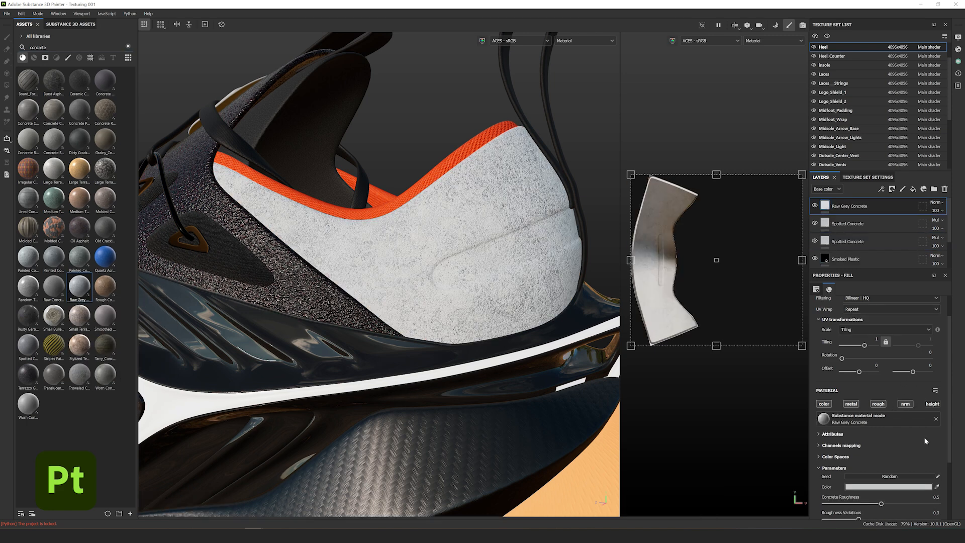
pyautogui.scroll(1, 907, 329)
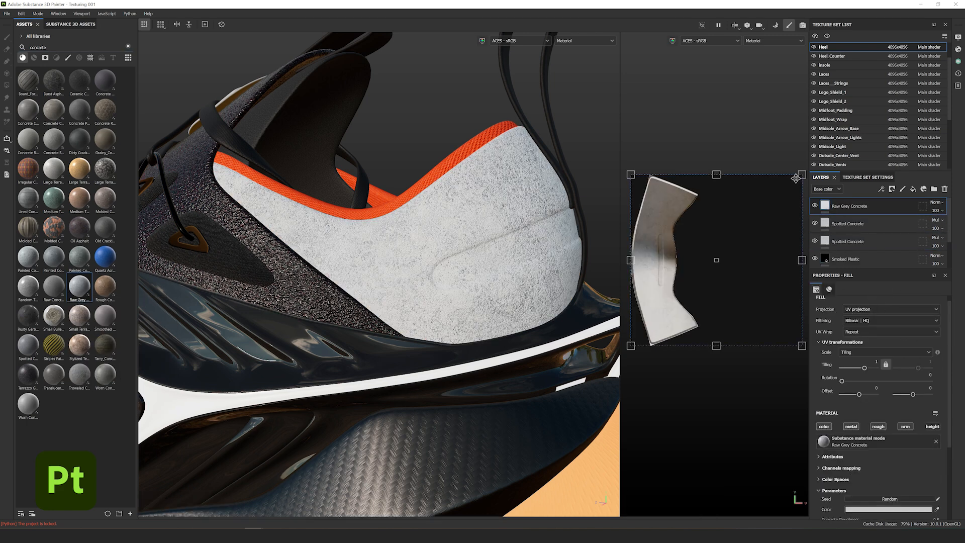
# - Set the Raw Grey Concrete layer to Screen blending at opacity 2 with colour disabled
pyautogui.click(935, 202)
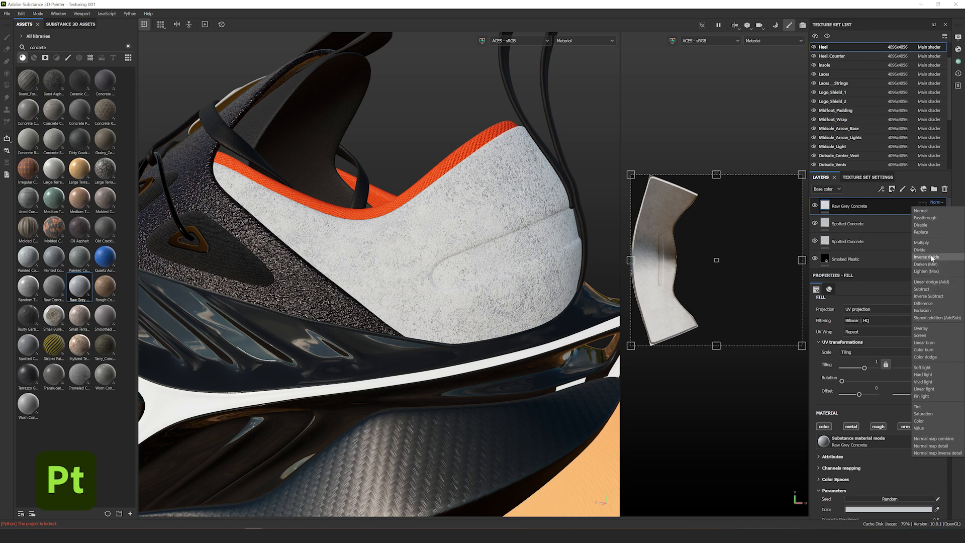
pyautogui.click(927, 335)
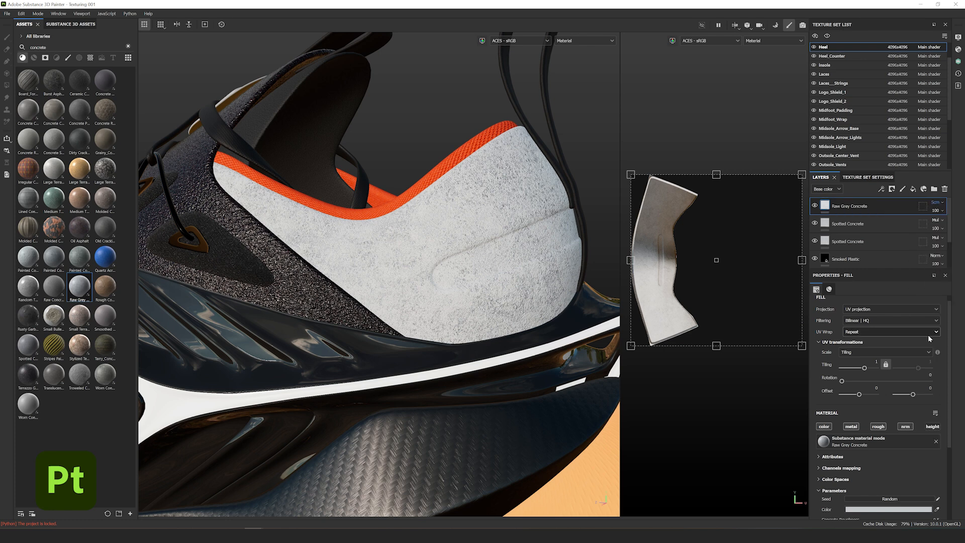
pyautogui.click(936, 210)
pyautogui.click(958, 218)
pyautogui.write('2')
pyautogui.press('Return')
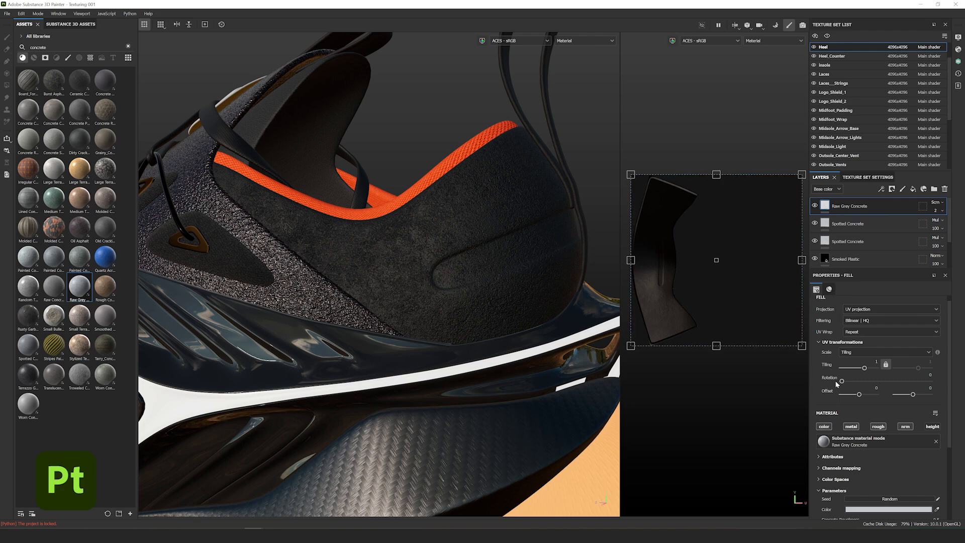
pyautogui.click(824, 426)
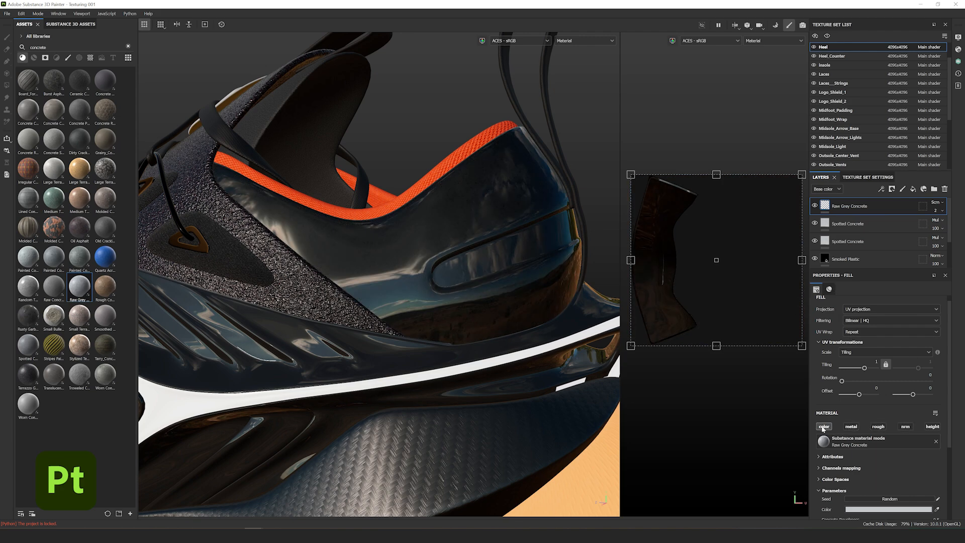
# - Orbit around the heel and shoe to check the glossy dark reflections
pyautogui.scroll(5, 495, 230)
pyautogui.keyDown('alt'); pyautogui.moveTo(534, 269); pyautogui.dragTo(420, 202); pyautogui.keyUp('alt')
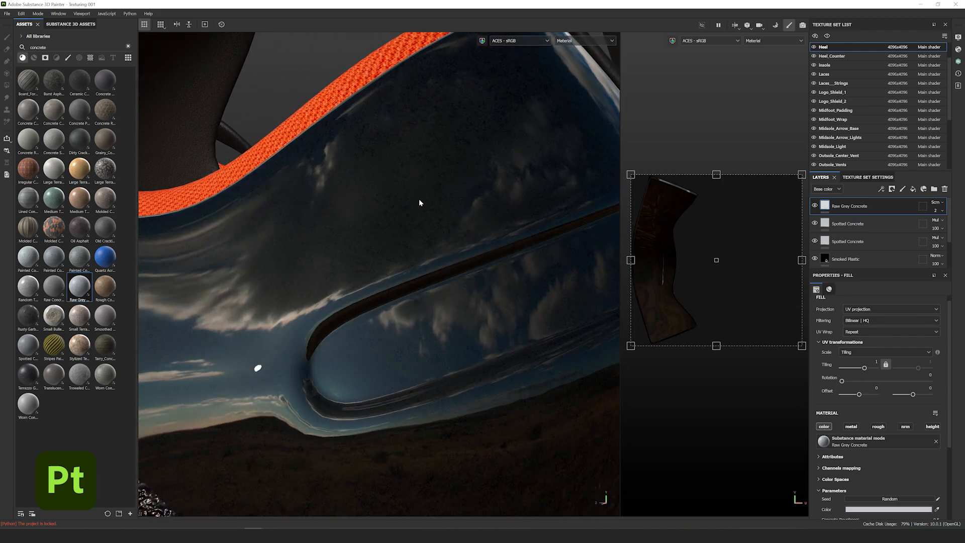
pyautogui.moveTo(420, 202)
pyautogui.keyDown('shift'); pyautogui.mouseDown(button='right')
pyautogui.moveTo(424, 215)
pyautogui.moveTo(445, 211)
pyautogui.moveTo(392, 209)
pyautogui.moveTo(420, 209)
pyautogui.moveTo(416, 216)
pyautogui.mouseUp(button='right'); pyautogui.keyUp('shift')
pyautogui.scroll(-5, 416, 219)
pyautogui.keyDown('alt'); pyautogui.moveTo(405, 270); pyautogui.dragTo(401, 295); pyautogui.keyUp('alt')
pyautogui.keyDown('alt'); pyautogui.moveTo(483, 296); pyautogui.dragTo(315, 280); pyautogui.keyUp('alt')
pyautogui.keyDown('shift'); pyautogui.moveTo(410, 296); pyautogui.dragTo(409, 276, button='right'); pyautogui.keyUp('shift')
pyautogui.scroll(5, 480, 282)
pyautogui.scroll(-7, 407, 276)
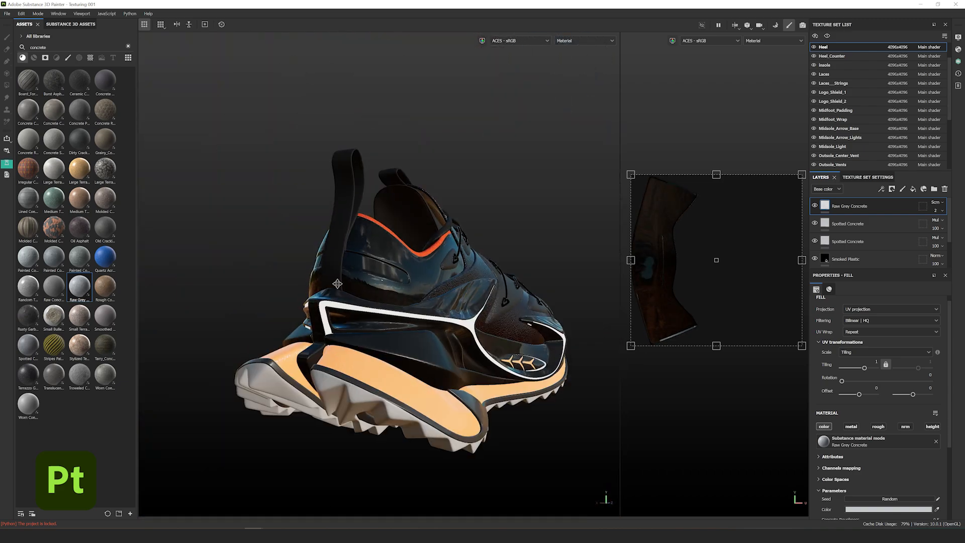
# - Search 'vinyl' and apply Glossy Vinyl as a fill on the Traction outsole
pyautogui.keyDown('alt'); pyautogui.moveTo(338, 282); pyautogui.dragTo(452, 327); pyautogui.keyUp('alt')
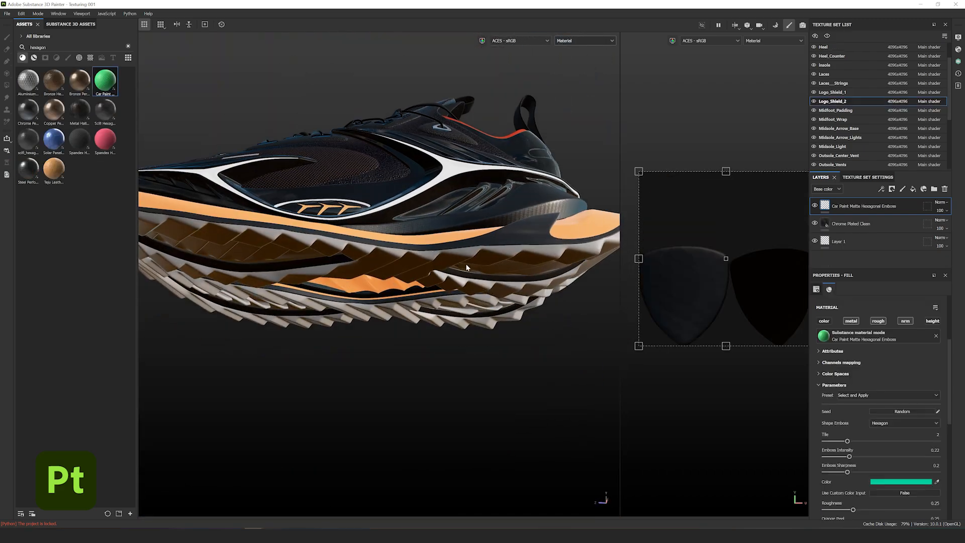
pyautogui.keyDown('alt'); pyautogui.moveTo(473, 211); pyautogui.dragTo(489, 153); pyautogui.keyUp('alt')
pyautogui.scroll(4, 449, 223)
pyautogui.keyDown('alt'); pyautogui.moveTo(450, 221); pyautogui.dragTo(463, 243); pyautogui.keyUp('alt')
pyautogui.keyDown('shift'); pyautogui.moveTo(463, 243); pyautogui.dragTo(511, 241, button='right'); pyautogui.keyUp('shift')
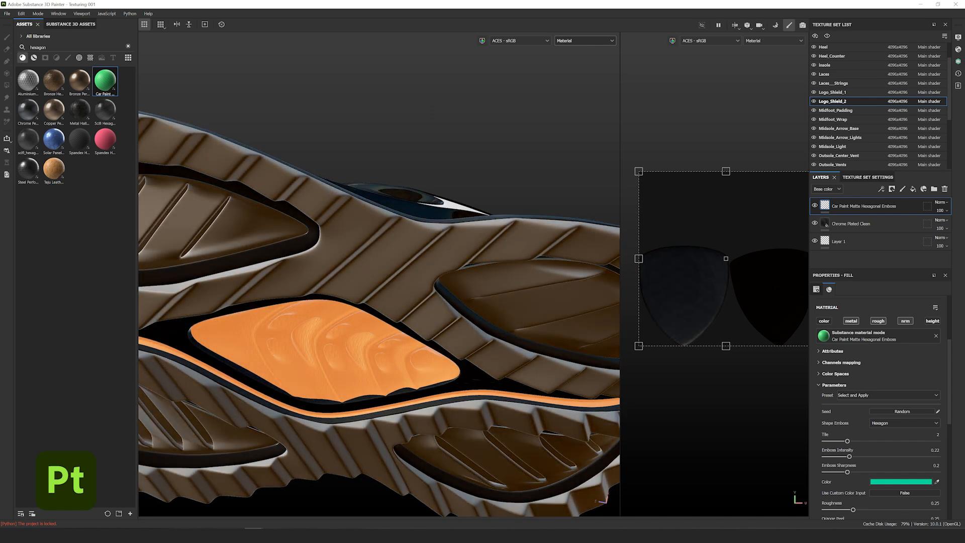
pyautogui.hotkey('ctrl', 'a')
pyautogui.write('vinyl')
pyautogui.moveTo(28, 80); pyautogui.dragTo(346, 249)
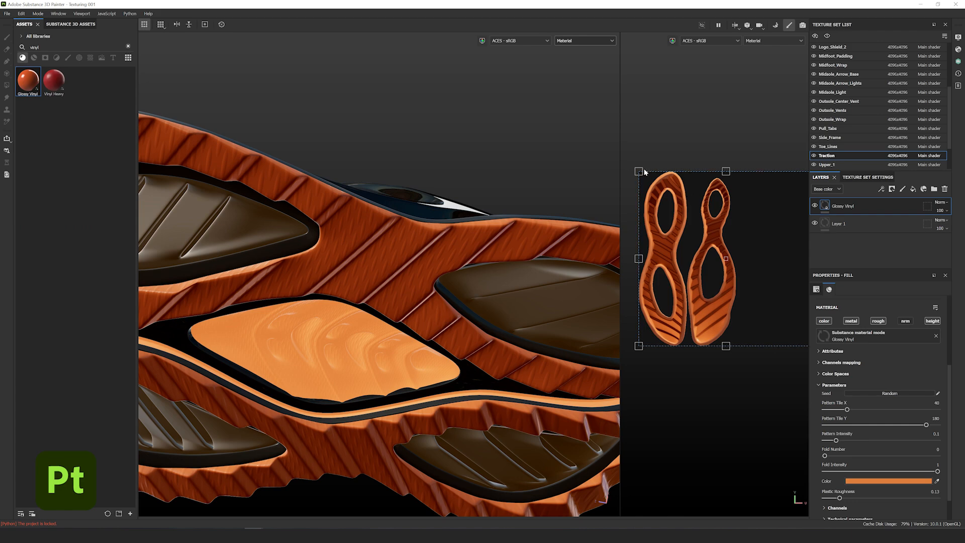
# - Rotate the vinyl pattern 90 degrees, scale it finer, and turn off its colour channel
pyautogui.keyDown('shift'); pyautogui.moveTo(636, 167); pyautogui.dragTo(708, 241); pyautogui.keyUp('shift')
pyautogui.moveTo(729, 255); pyautogui.dragTo(723, 258)
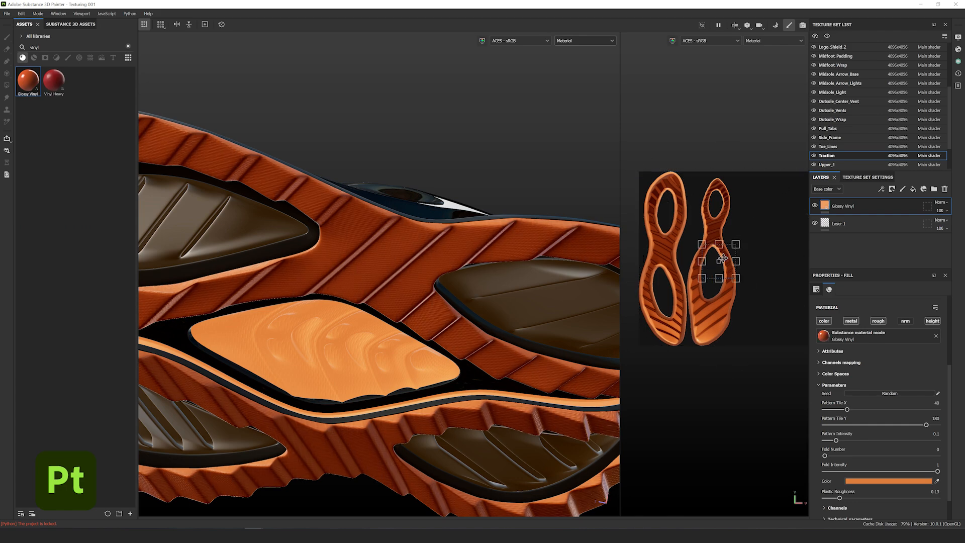
pyautogui.click(824, 322)
pyautogui.scroll(5, 370, 210)
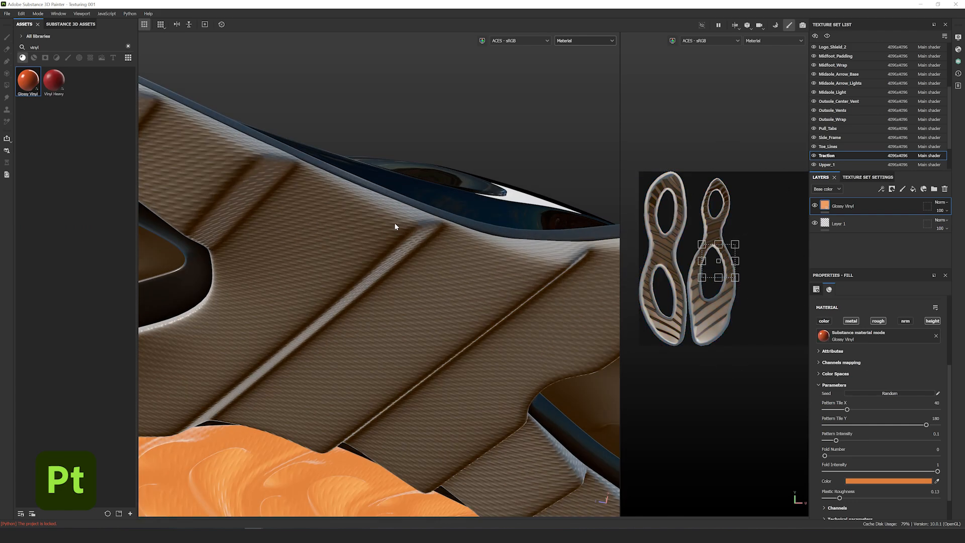
pyautogui.keyDown('alt'); pyautogui.moveTo(394, 222); pyautogui.dragTo(353, 288); pyautogui.keyUp('alt')
pyautogui.scroll(-2, 825, 490)
pyautogui.click(824, 489)
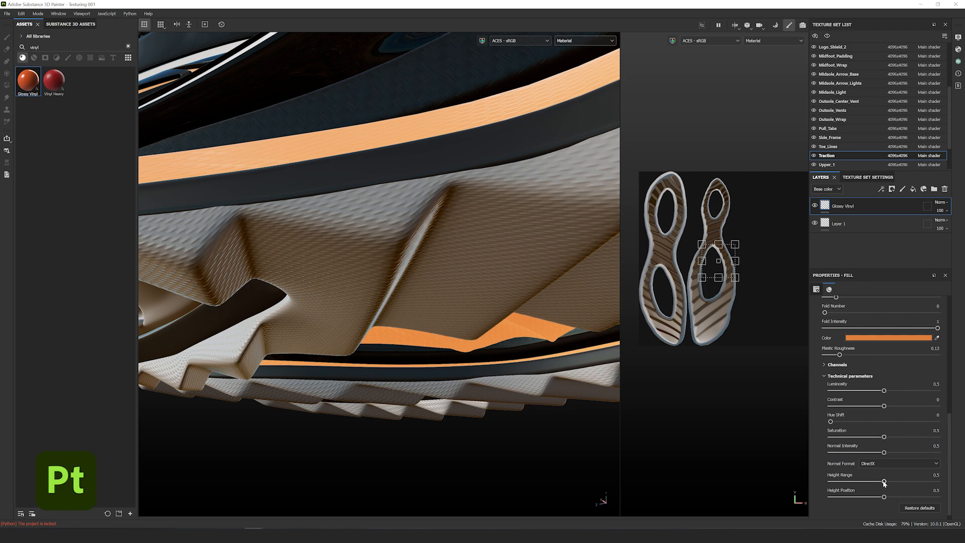
# - Raise the vinyl's height range to 1 for deeper sole relief, keeping height position 0.5
pyautogui.moveTo(884, 483); pyautogui.dragTo(937, 481)
pyautogui.keyDown('alt'); pyautogui.moveTo(422, 261); pyautogui.dragTo(432, 397); pyautogui.keyUp('alt')
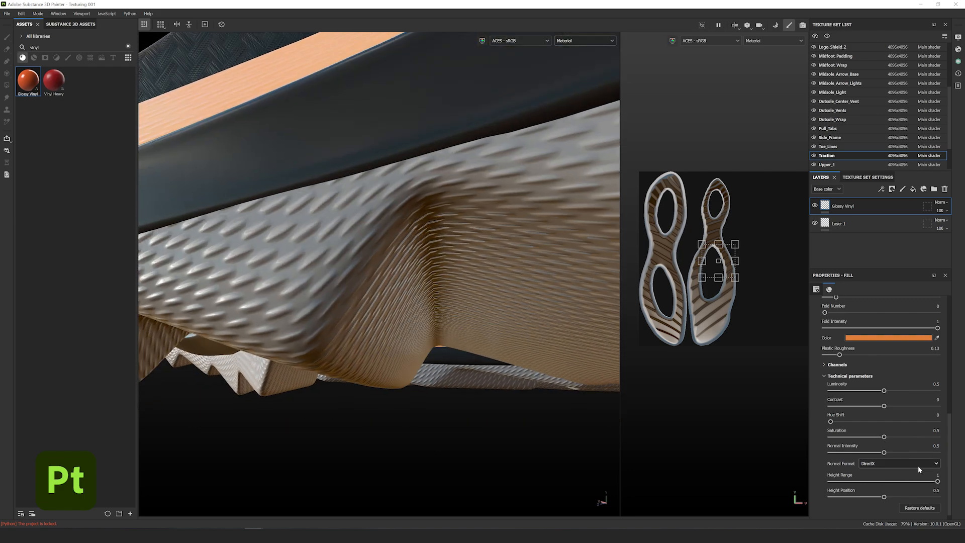
pyautogui.moveTo(936, 484); pyautogui.dragTo(915, 481)
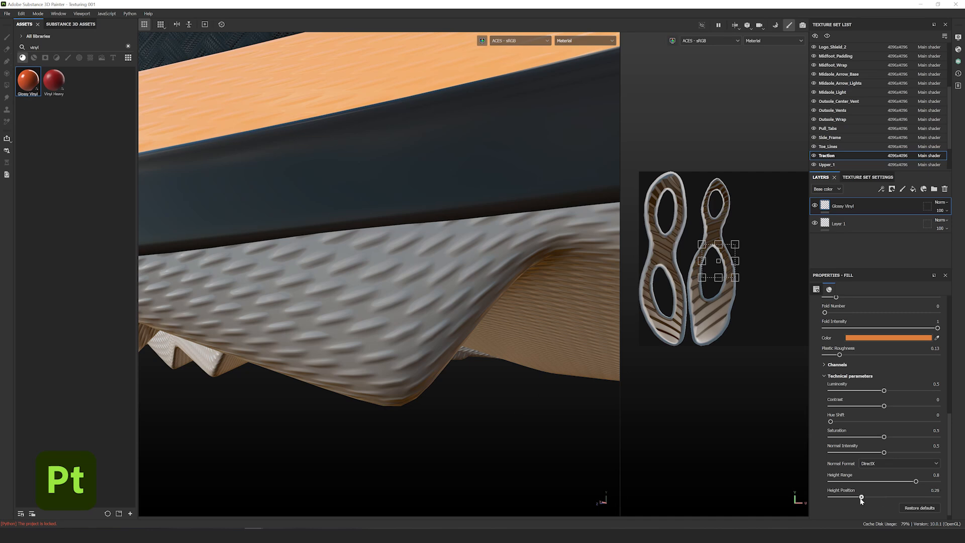
pyautogui.moveTo(861, 499); pyautogui.dragTo(937, 496)
pyautogui.hotkey('ctrl', 'z')
pyautogui.keyDown('alt'); pyautogui.moveTo(509, 365); pyautogui.dragTo(465, 366); pyautogui.keyUp('alt')
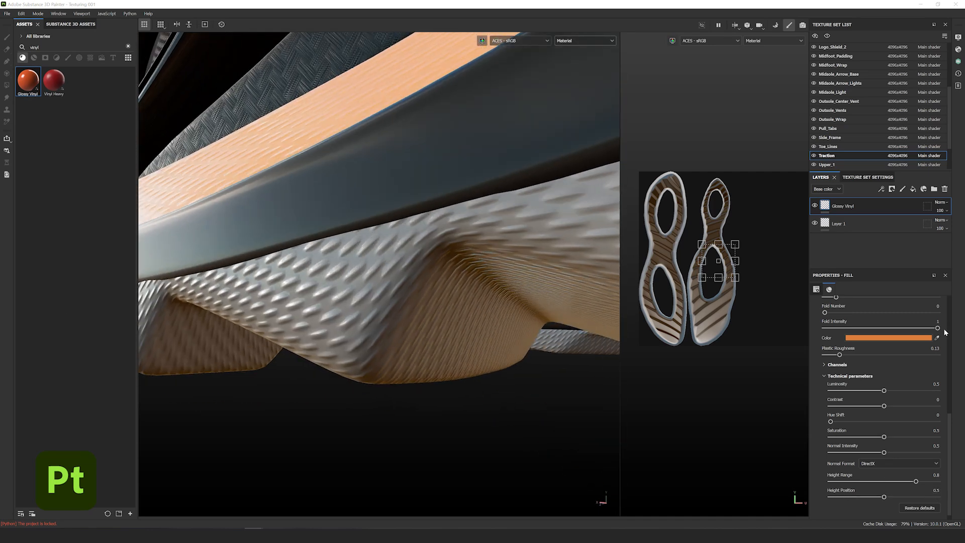
pyautogui.scroll(10, 854, 312)
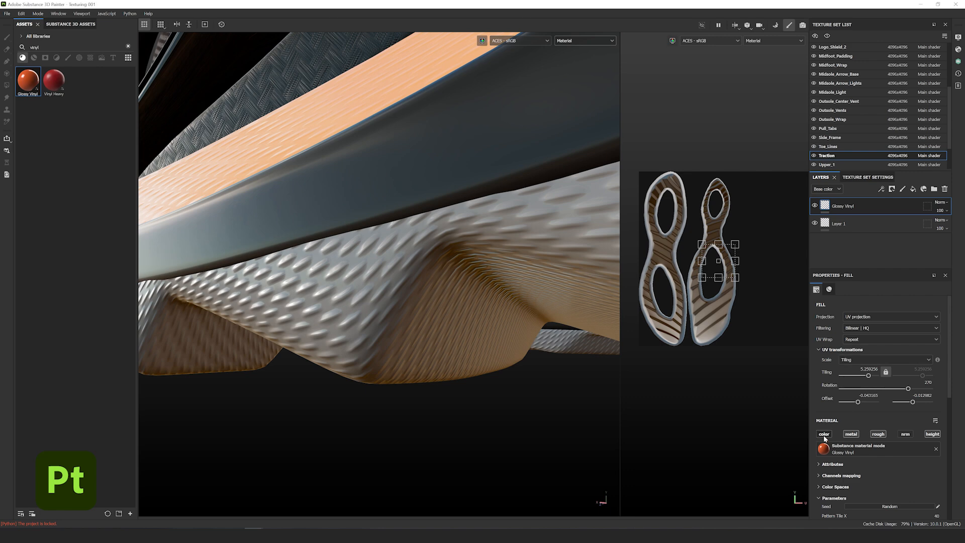
# - Re-enable the vinyl's colour channel and set its colour to 2f2f2
pyautogui.click(823, 434)
pyautogui.click(908, 458)
pyautogui.write('2f2f2f')
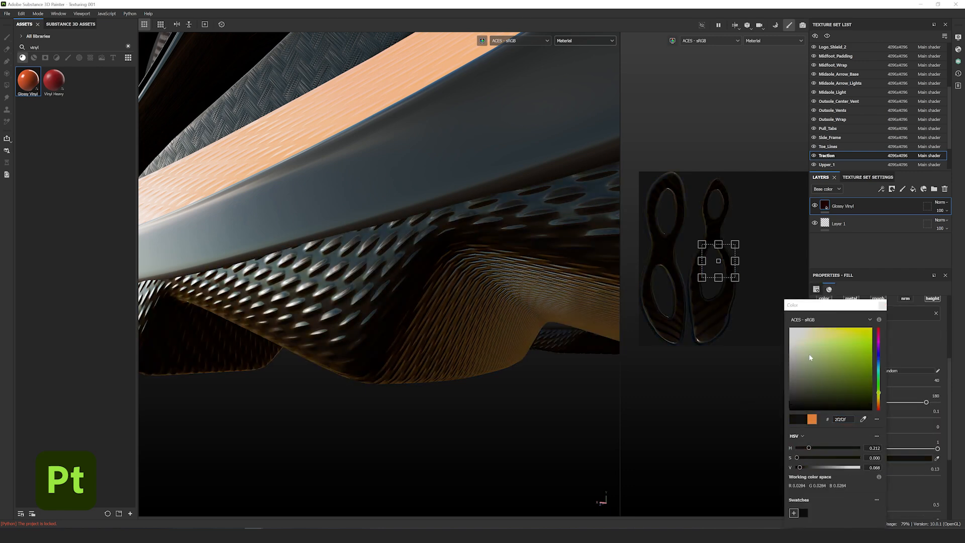
pyautogui.click(882, 306)
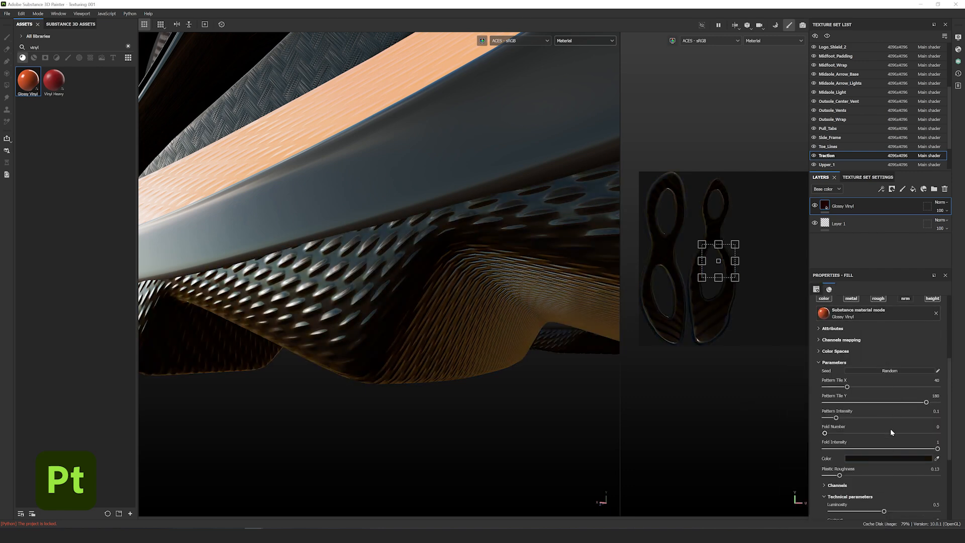
pyautogui.scroll(-4, 890, 432)
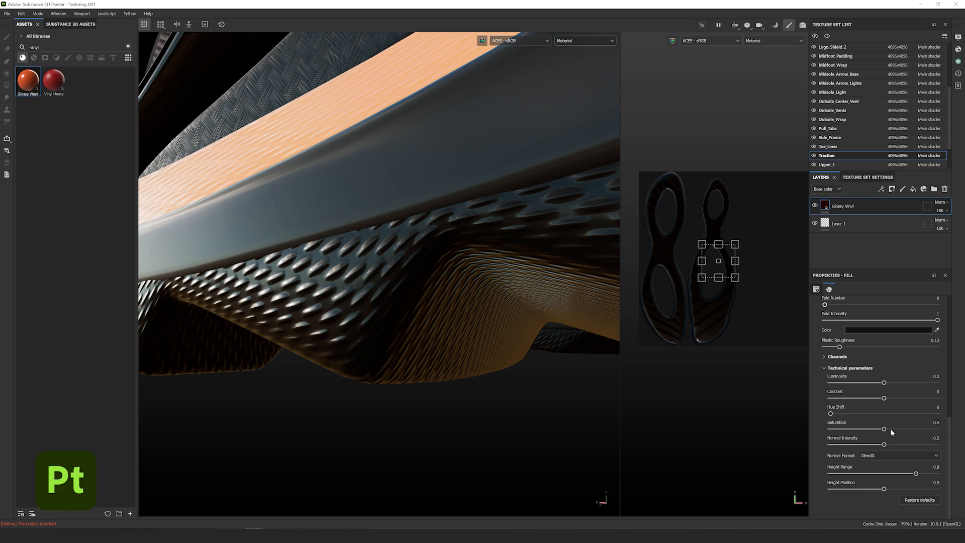
pyautogui.scroll(3, 891, 428)
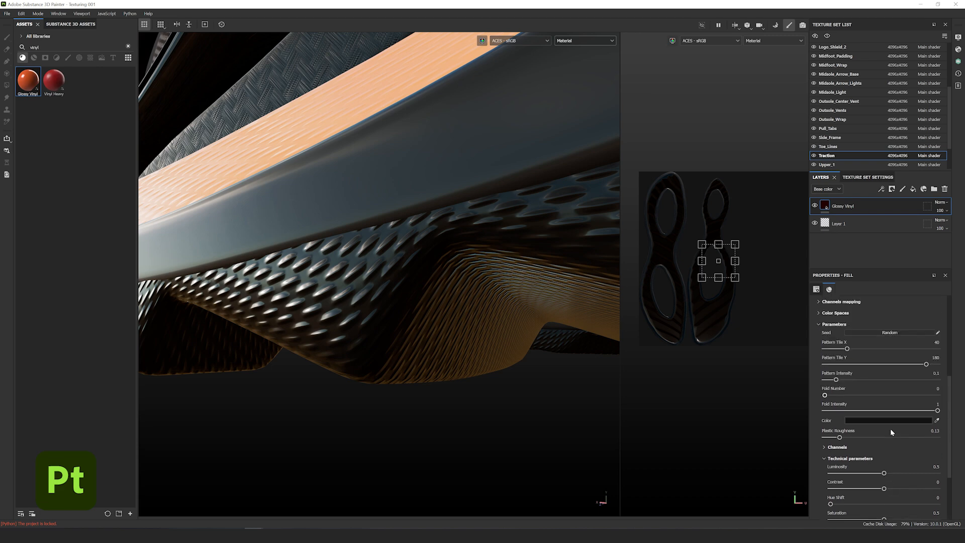
# - Set plastic roughness to 0.47 and apply Glossy Vinyl to the brown outsole vent panel
pyautogui.click(863, 438)
pyautogui.moveTo(863, 439); pyautogui.dragTo(877, 442)
pyautogui.keyDown('alt'); pyautogui.moveTo(413, 362); pyautogui.dragTo(213, 277); pyautogui.keyUp('alt')
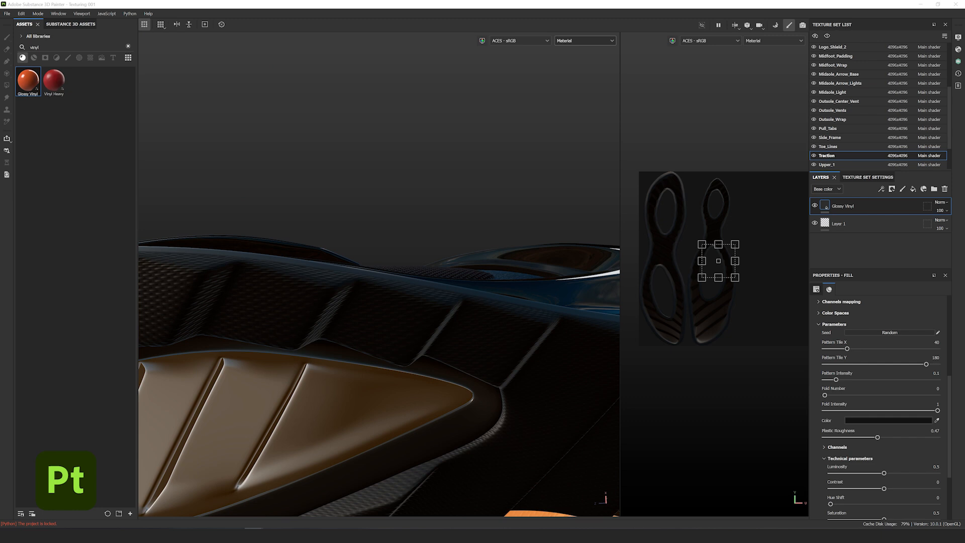
pyautogui.moveTo(30, 90); pyautogui.dragTo(442, 387)
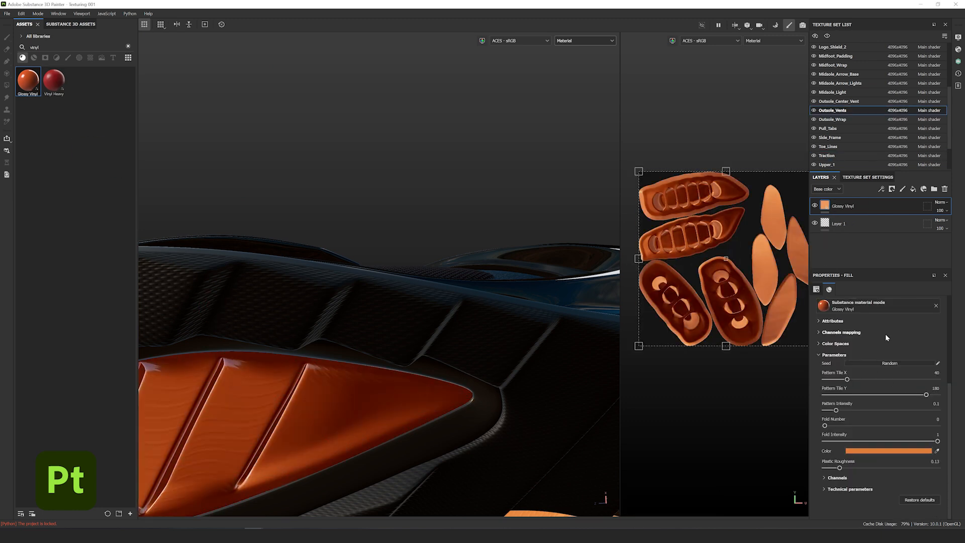
# - Add an Emissive channel to the outsole vents' texture set and enable emission on the vinyl fill
pyautogui.scroll(4, 892, 342)
pyautogui.click(871, 176)
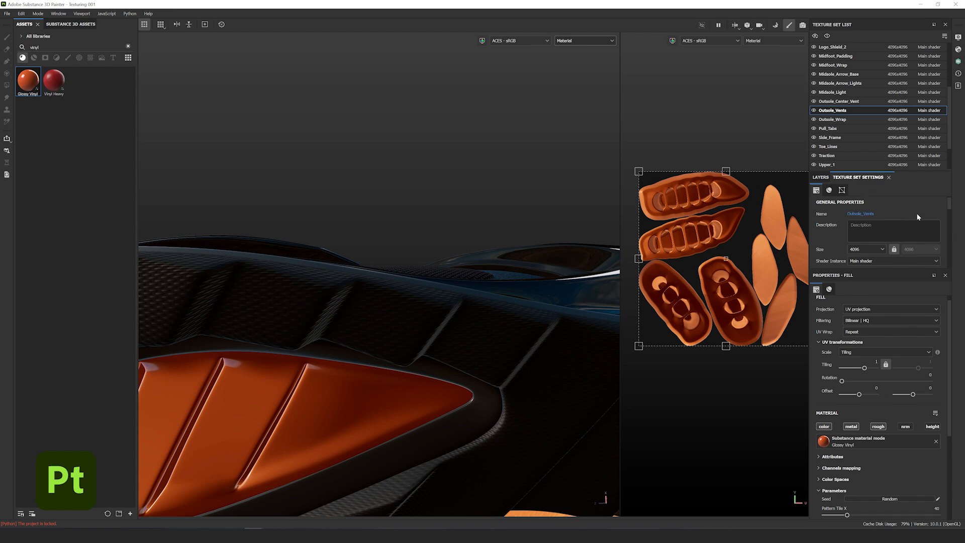
pyautogui.scroll(-2, 916, 215)
pyautogui.click(934, 245)
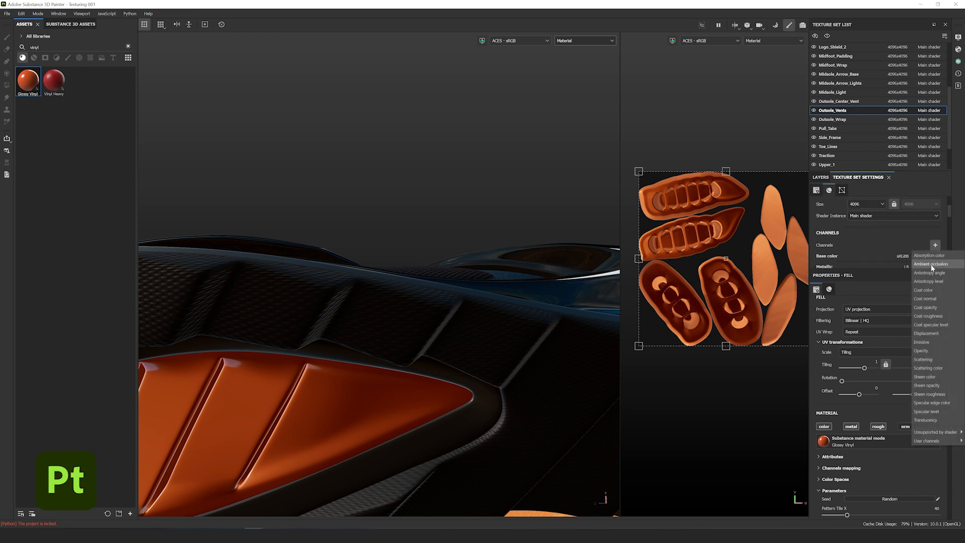
pyautogui.click(921, 342)
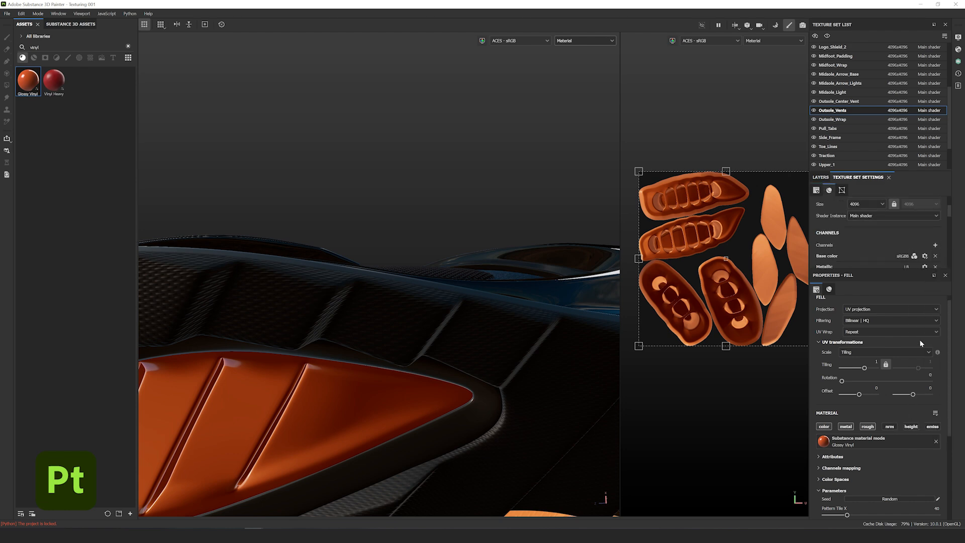
pyautogui.click(931, 427)
# - Frame the whole shoe and orbit around it to review the glowing orange sole
pyautogui.press('f')
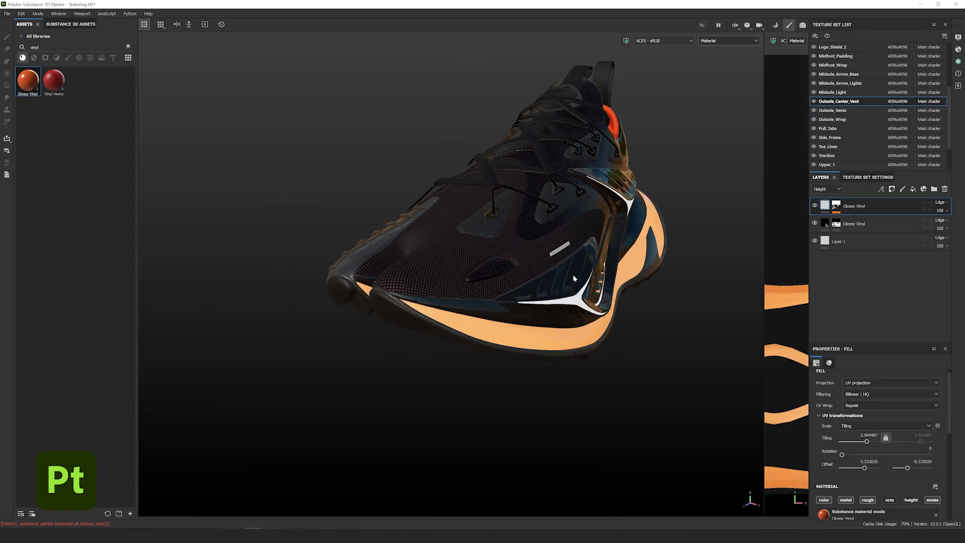
pyautogui.keyDown('alt'); pyautogui.moveTo(574, 275); pyautogui.dragTo(569, 279); pyautogui.keyUp('alt')
pyautogui.keyDown('shift'); pyautogui.moveTo(454, 242); pyautogui.dragTo(440, 242, button='right'); pyautogui.keyUp('shift')
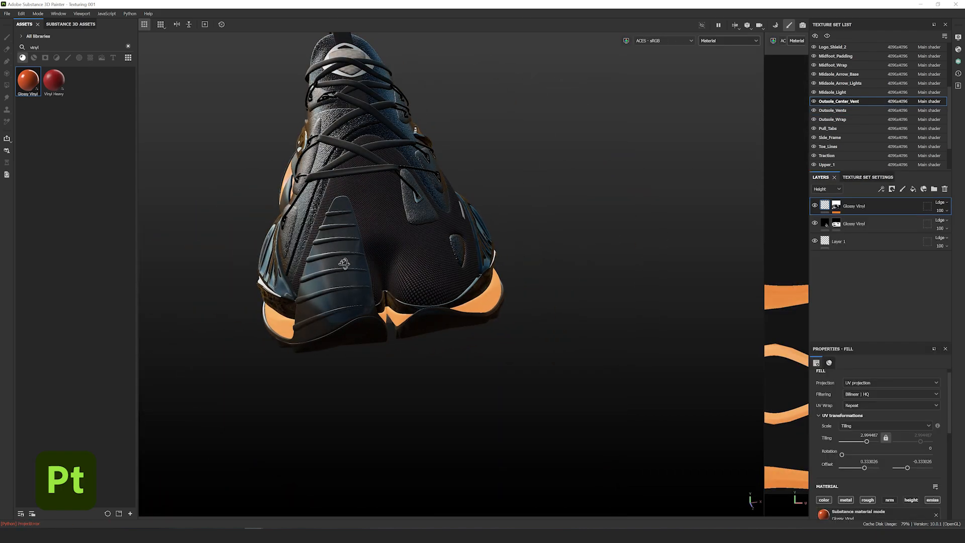
pyautogui.keyDown('alt'); pyautogui.moveTo(441, 242); pyautogui.dragTo(345, 245); pyautogui.keyUp('alt')
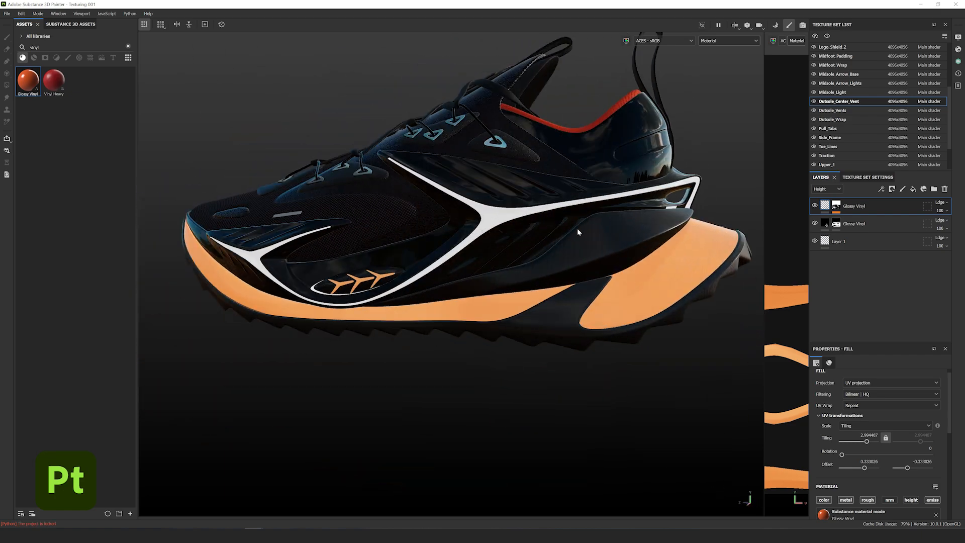
pyautogui.keyDown('alt'); pyautogui.moveTo(577, 231); pyautogui.dragTo(477, 248); pyautogui.keyUp('alt')
pyautogui.keyDown('shift'); pyautogui.moveTo(478, 248); pyautogui.dragTo(448, 244, button='right'); pyautogui.keyUp('shift')
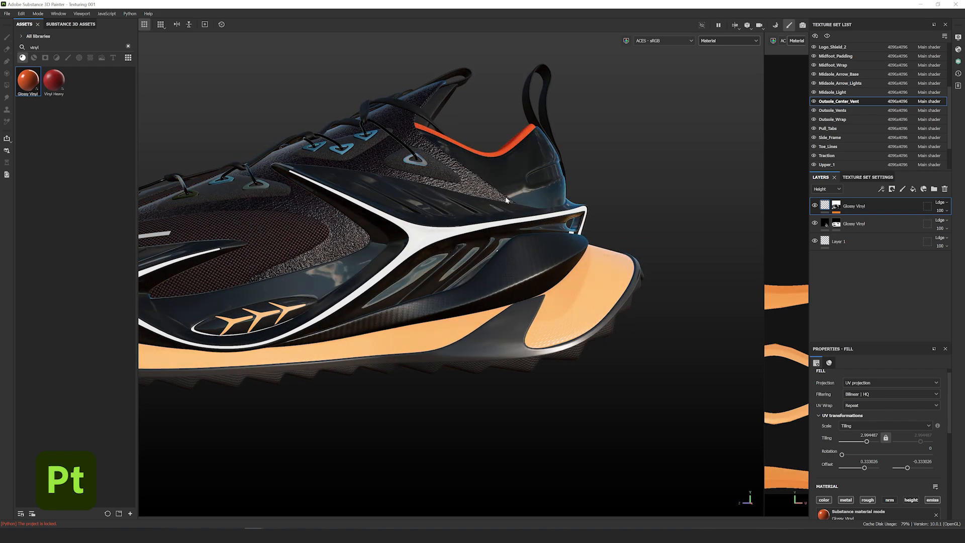
pyautogui.keyDown('alt'); pyautogui.moveTo(505, 200); pyautogui.dragTo(370, 213); pyautogui.keyUp('alt')
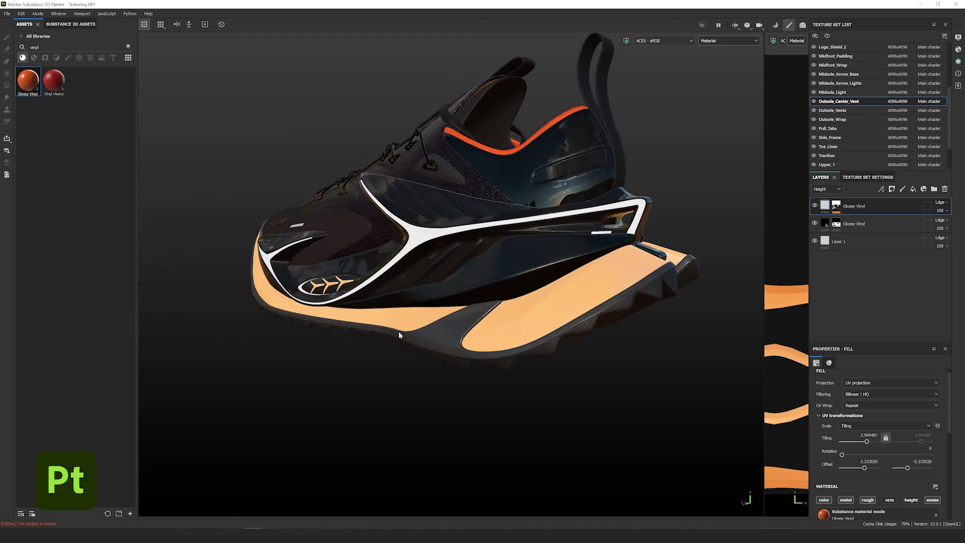
pyautogui.keyDown('alt'); pyautogui.moveTo(440, 296); pyautogui.dragTo(444, 270); pyautogui.keyUp('alt')
pyautogui.keyDown('alt'); pyautogui.moveTo(347, 337); pyautogui.dragTo(356, 297); pyautogui.keyUp('alt')
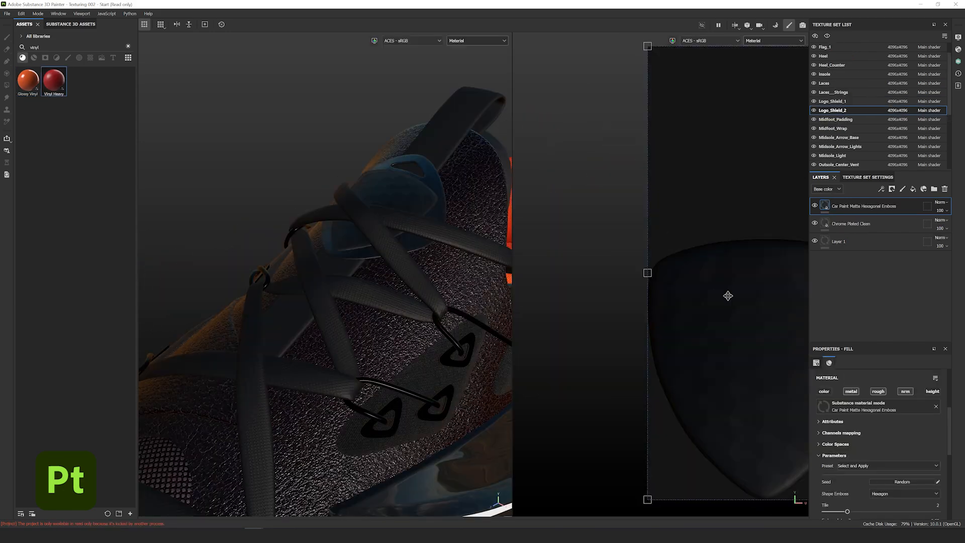
# - Add a fill layer on the shield with an orange ec5d base colour
pyautogui.scroll(5, 384, 200)
pyautogui.keyDown('alt'); pyautogui.moveTo(350, 220); pyautogui.dragTo(371, 240); pyautogui.keyUp('alt')
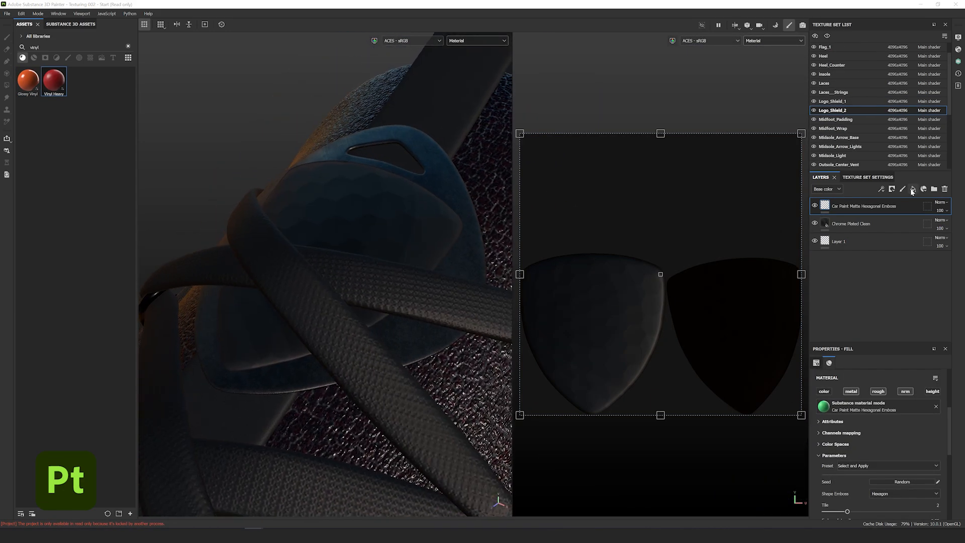
pyautogui.click(913, 190)
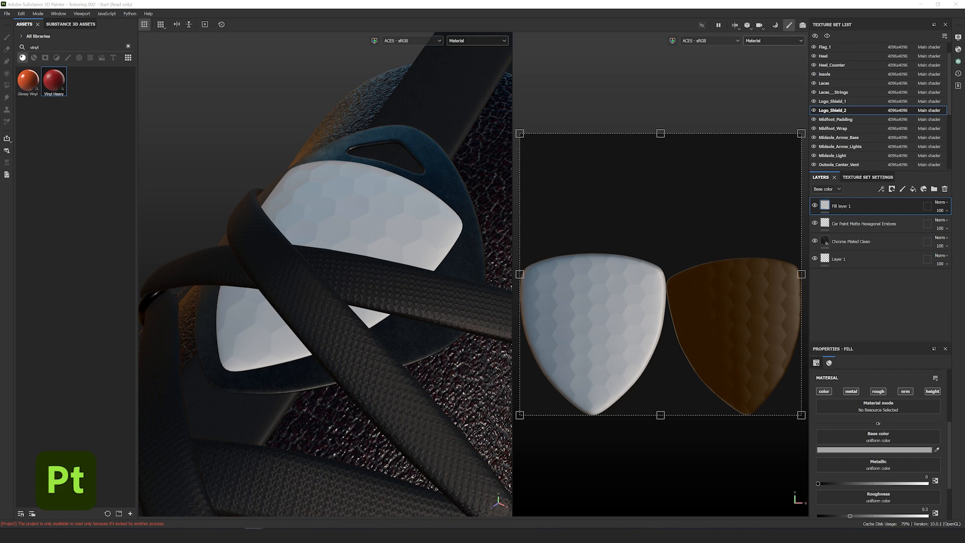
pyautogui.click(865, 449)
pyautogui.write('ec5d00')
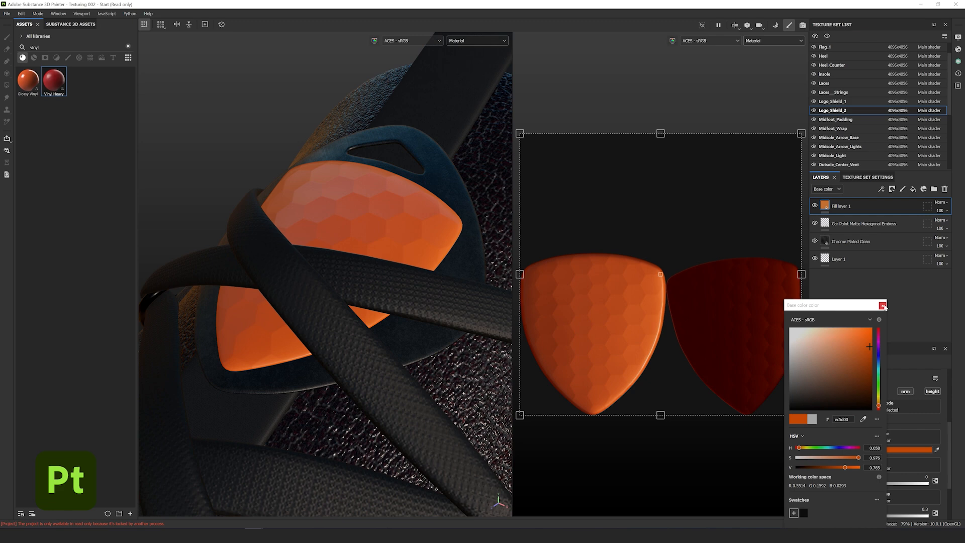
pyautogui.click(883, 305)
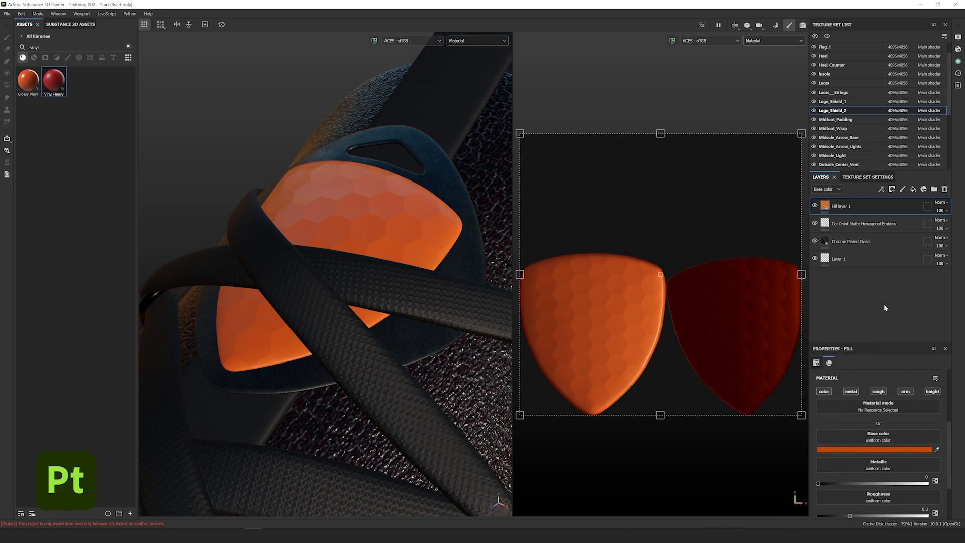
# - Add a bitmap mask to Fill layer 1 using the M-Logo texture
pyautogui.rightClick(882, 205)
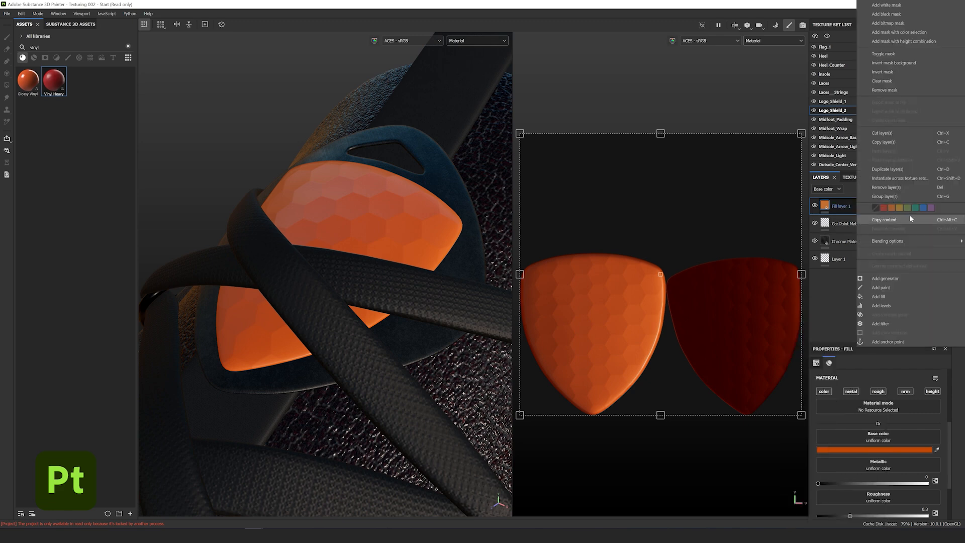
pyautogui.click(900, 23)
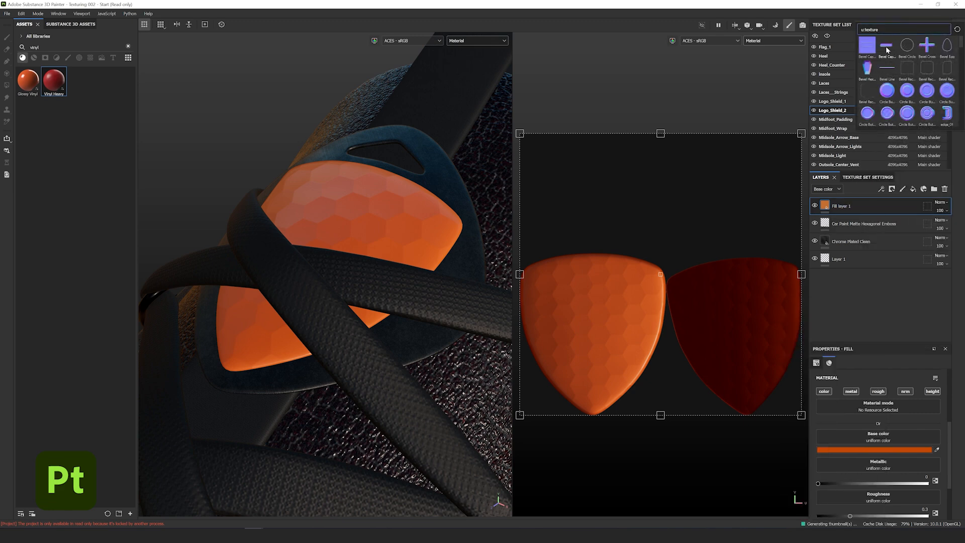
pyautogui.write('m logo')
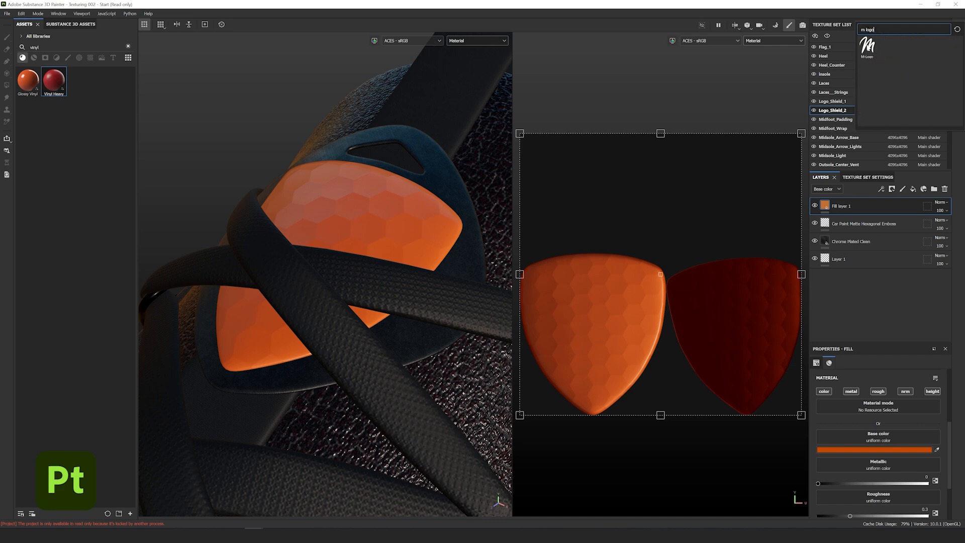
pyautogui.click(867, 46)
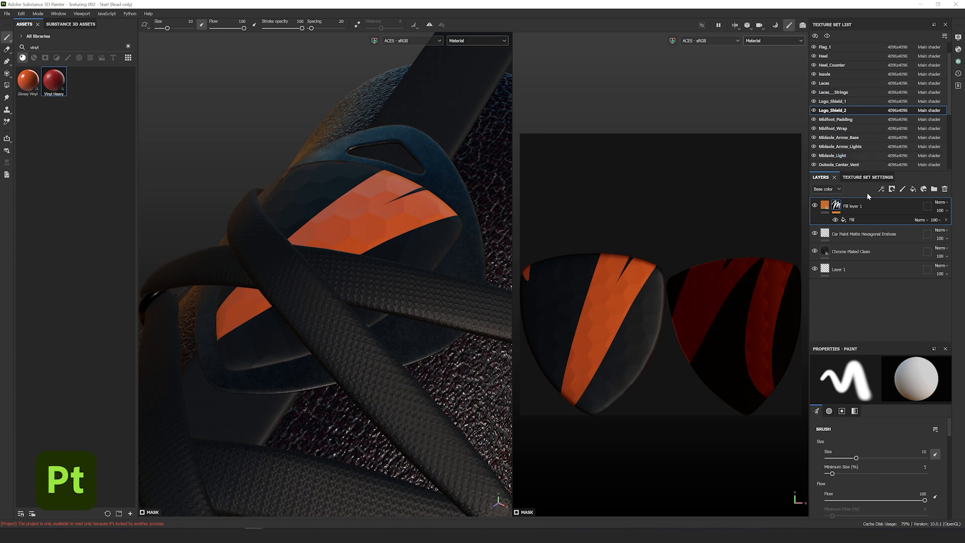
# - Shrink the M-Logo mask, stop it repeating, and position it on the shield
pyautogui.click(869, 220)
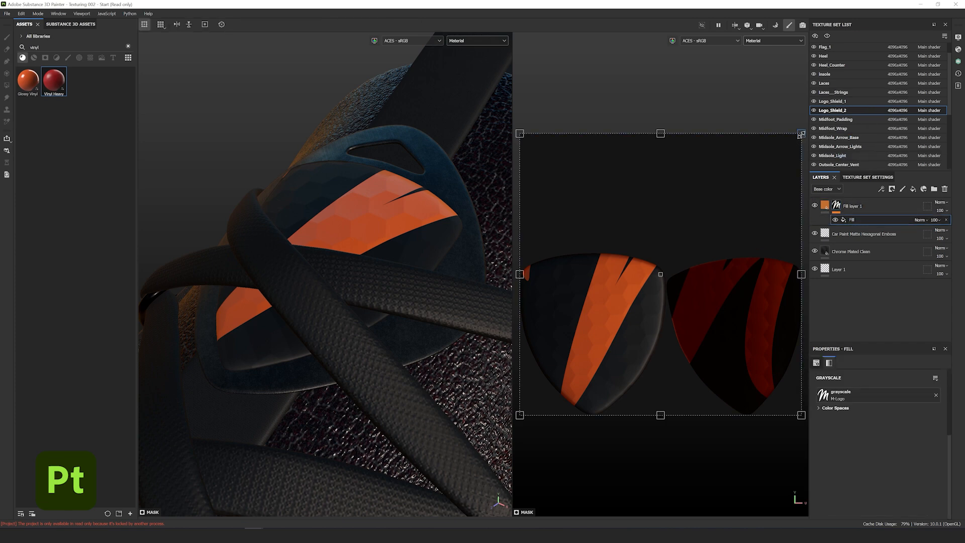
pyautogui.moveTo(801, 134); pyautogui.dragTo(611, 323)
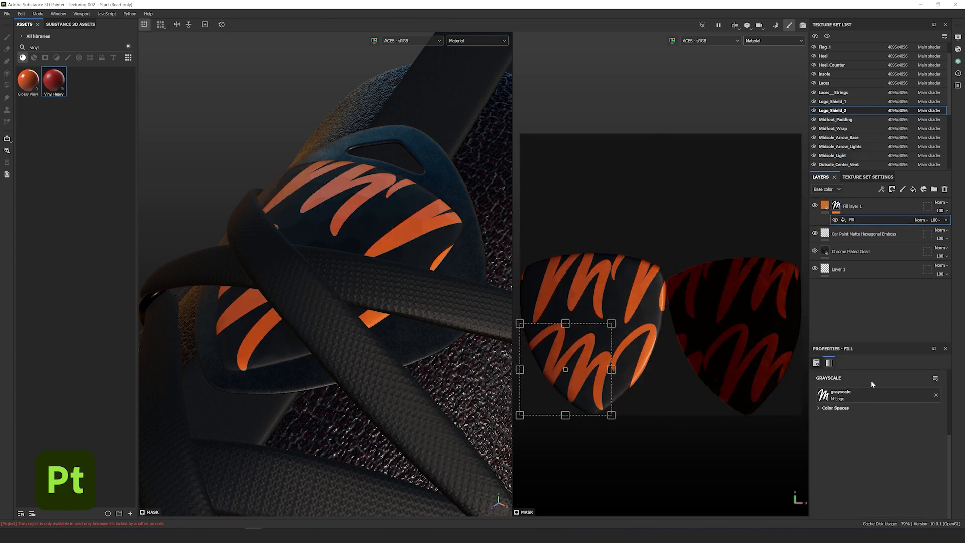
pyautogui.click(816, 363)
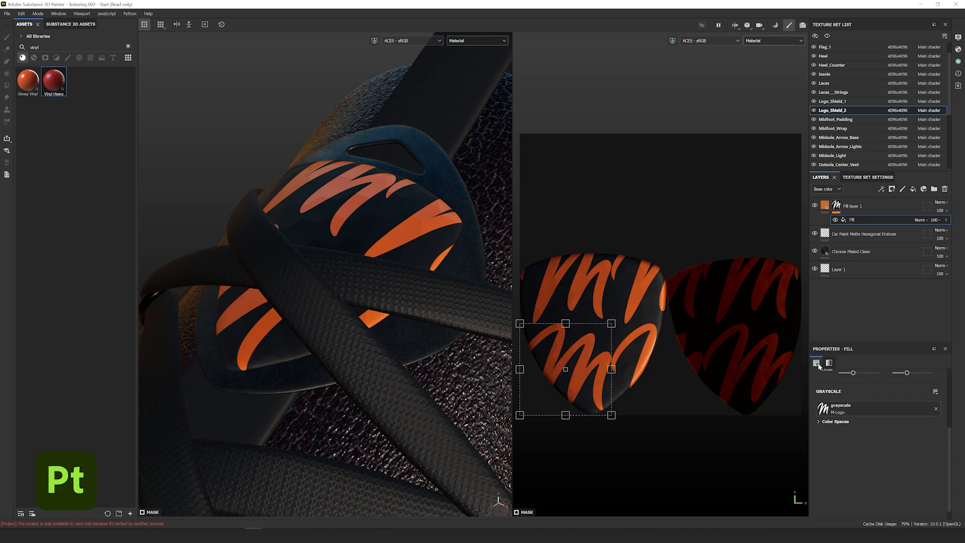
pyautogui.click(865, 410)
pyautogui.click(860, 420)
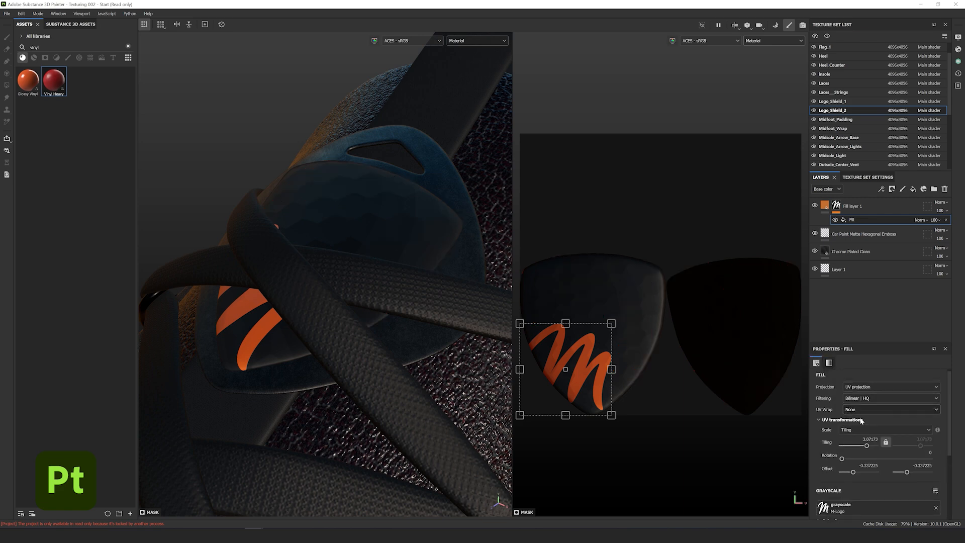
pyautogui.moveTo(586, 366); pyautogui.dragTo(613, 322)
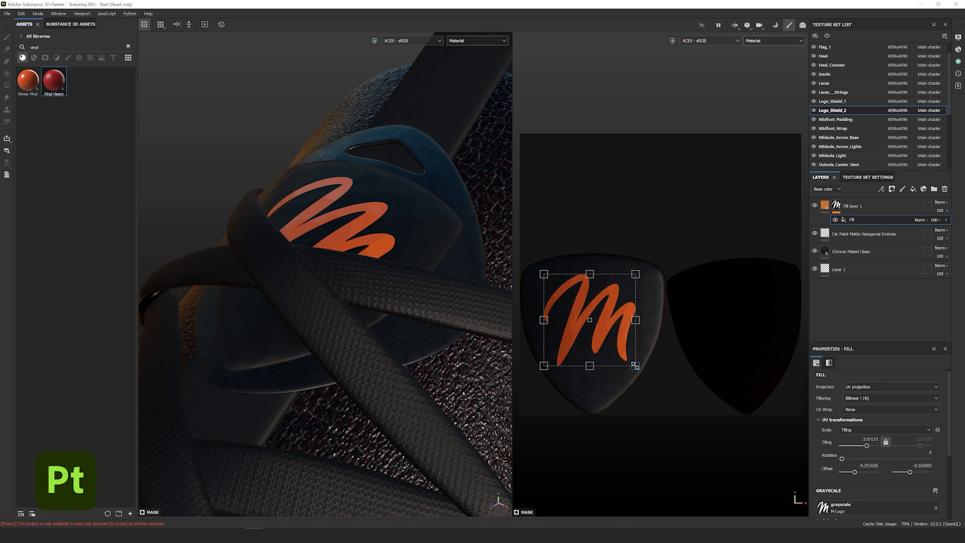
pyautogui.moveTo(635, 365); pyautogui.dragTo(621, 340)
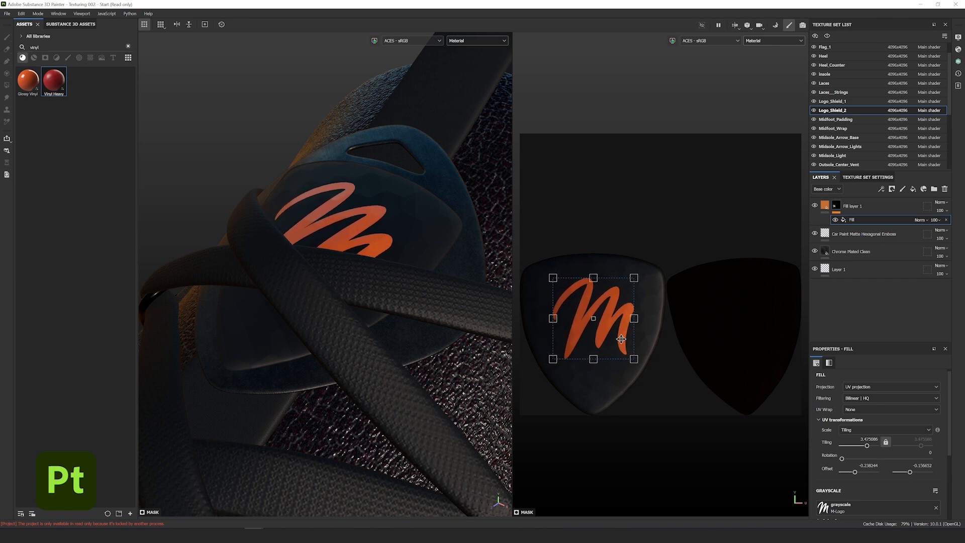
# - Raise the orange logo by setting Fill layer 1's height to 1
pyautogui.click(829, 206)
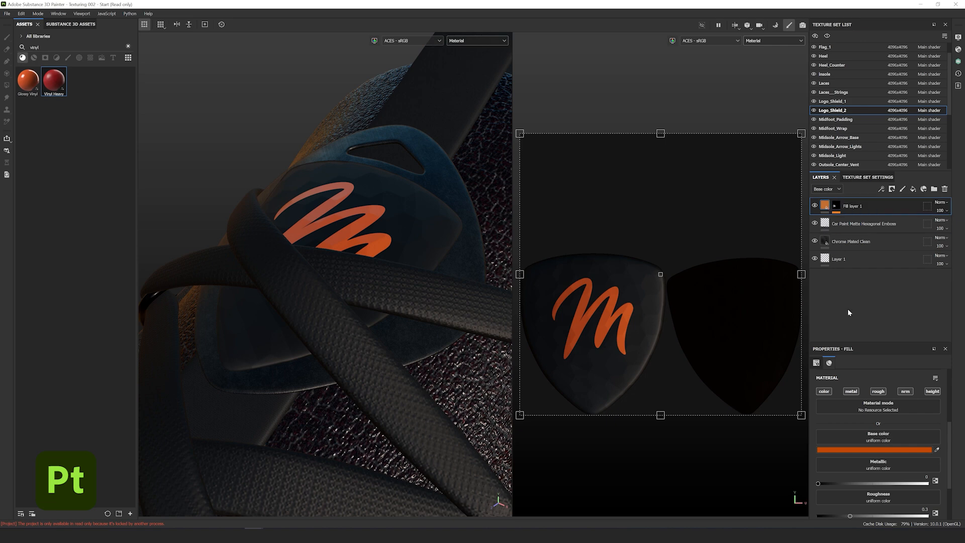
pyautogui.scroll(-3, 879, 468)
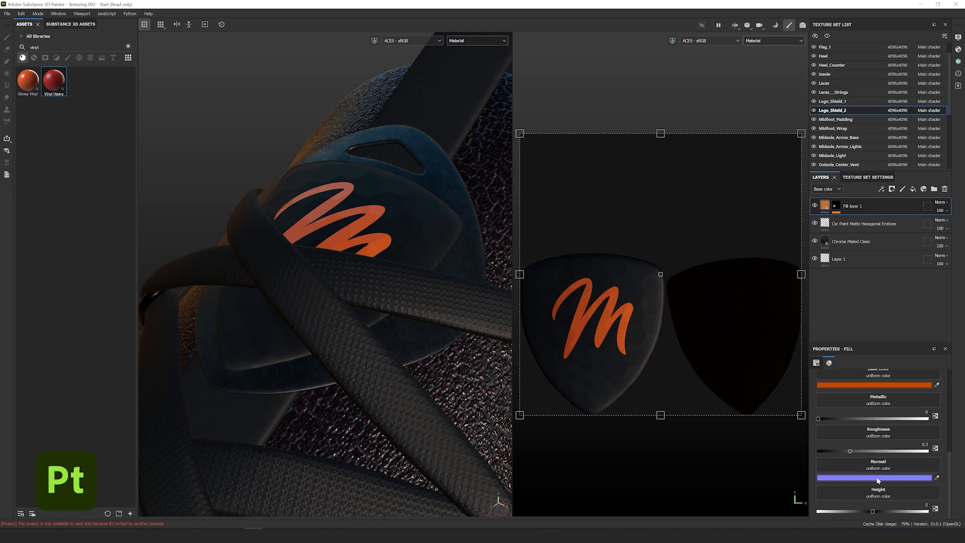
pyautogui.moveTo(620, 321); pyautogui.dragTo(623, 324)
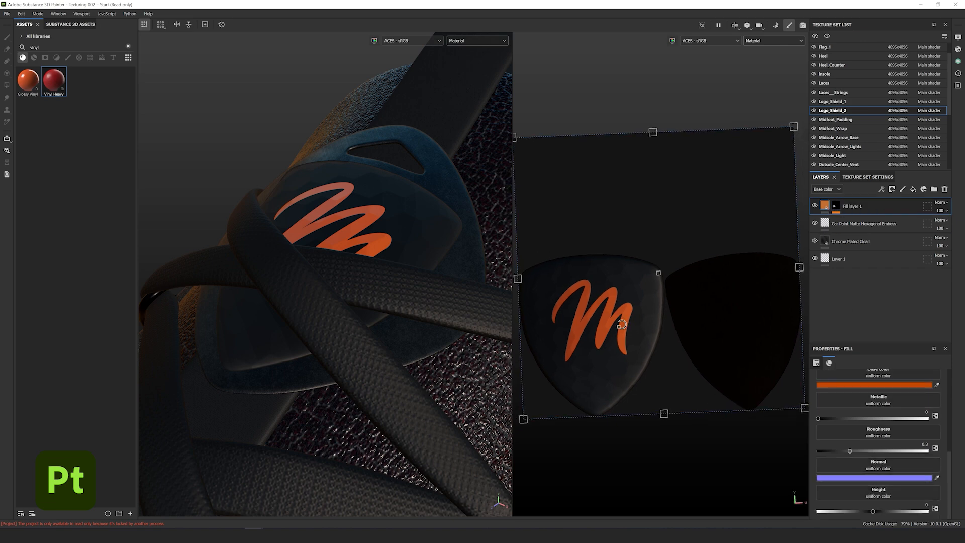
pyautogui.hotkey('ctrl', 'z')
pyautogui.keyDown('alt'); pyautogui.moveTo(392, 243); pyautogui.dragTo(372, 224); pyautogui.keyUp('alt')
pyautogui.keyDown('alt'); pyautogui.moveTo(373, 224); pyautogui.dragTo(405, 260, button='right'); pyautogui.keyUp('alt')
pyautogui.moveTo(869, 511); pyautogui.dragTo(610, 465)
pyautogui.scroll(3, 441, 305)
pyautogui.keyDown('alt'); pyautogui.moveTo(396, 275); pyautogui.dragTo(401, 243); pyautogui.keyUp('alt')
pyautogui.moveTo(924, 512); pyautogui.dragTo(937, 511)
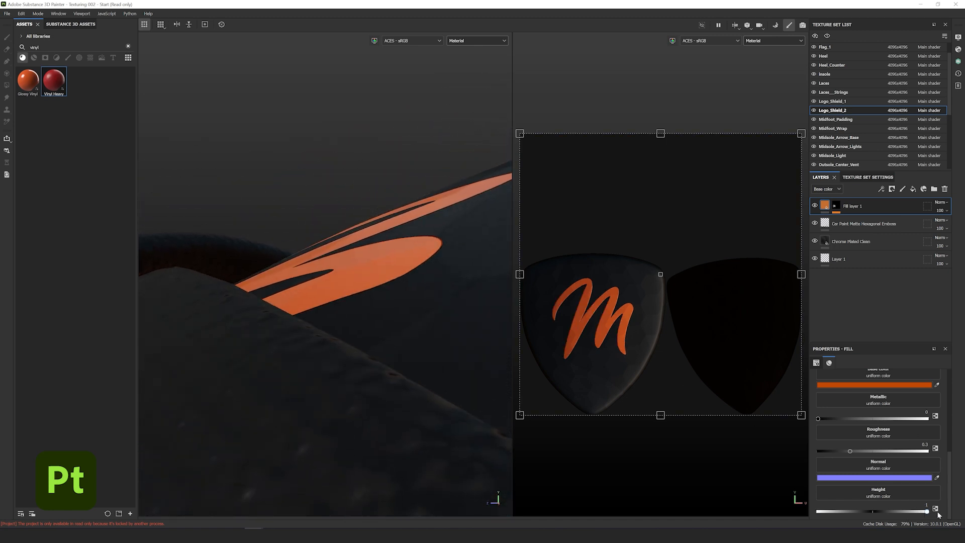
# - Pull the view back to review the raised orange logo on the shield
pyautogui.scroll(-3, 383, 254)
pyautogui.keyDown('alt'); pyautogui.moveTo(384, 254); pyautogui.dragTo(418, 281); pyautogui.keyUp('alt')
pyautogui.scroll(3, 435, 247)
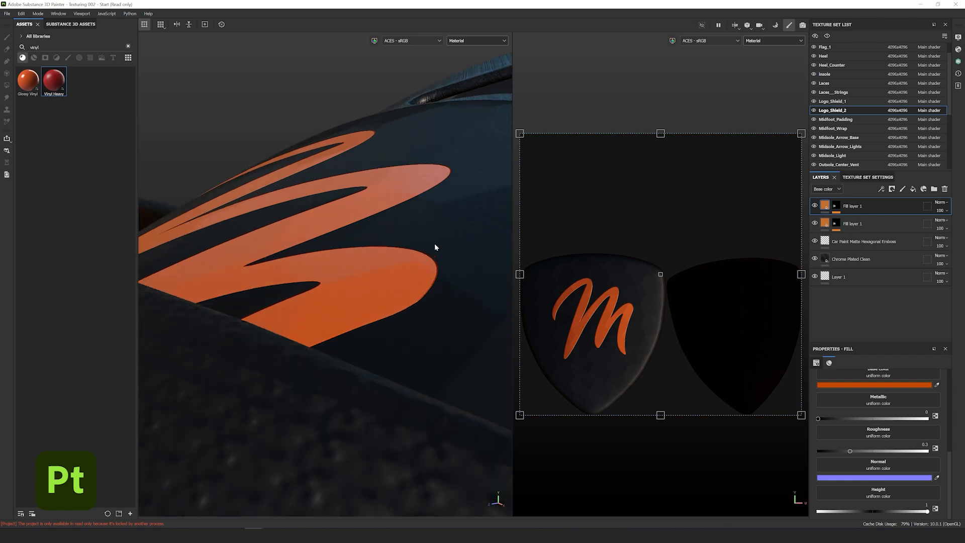
pyautogui.scroll(-3, 435, 246)
pyautogui.keyDown('alt'); pyautogui.moveTo(435, 246); pyautogui.dragTo(295, 228); pyautogui.keyUp('alt')
pyautogui.scroll(-2, 295, 228)
pyautogui.click(835, 206)
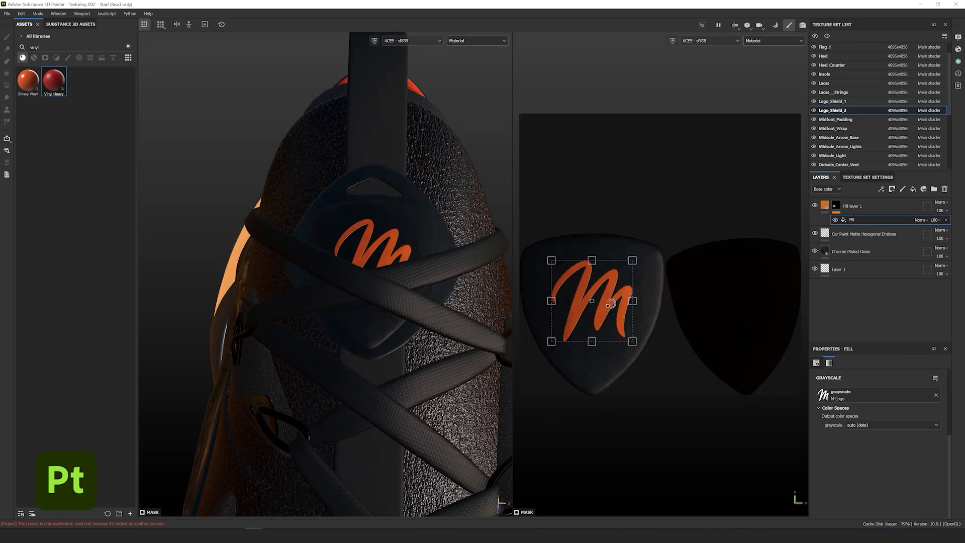
# - Copy the M logo fill layer and paste it into the Pull_Tabs layer stack
pyautogui.rightClick(875, 208)
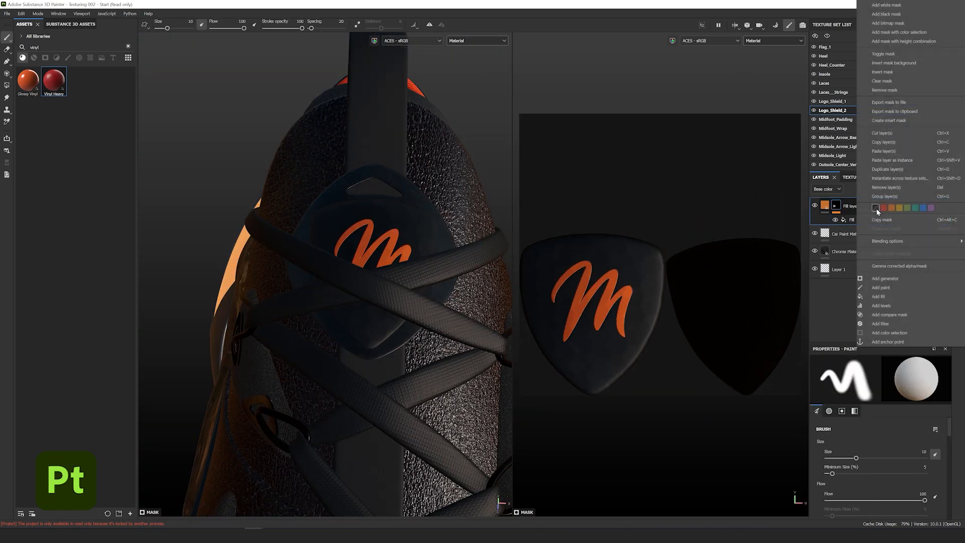
pyautogui.click(894, 144)
pyautogui.keyDown('alt'); pyautogui.moveTo(421, 291); pyautogui.dragTo(186, 221); pyautogui.keyUp('alt')
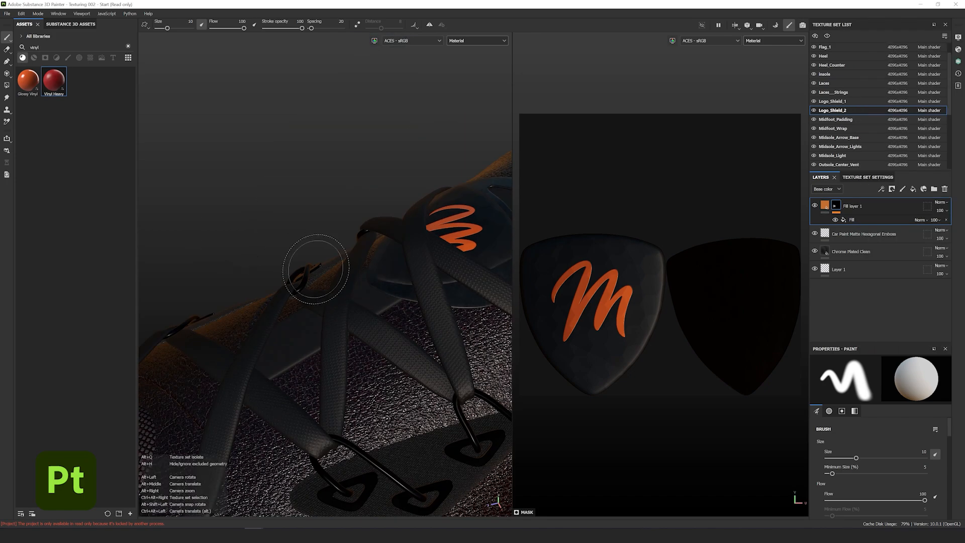
pyautogui.press('f')
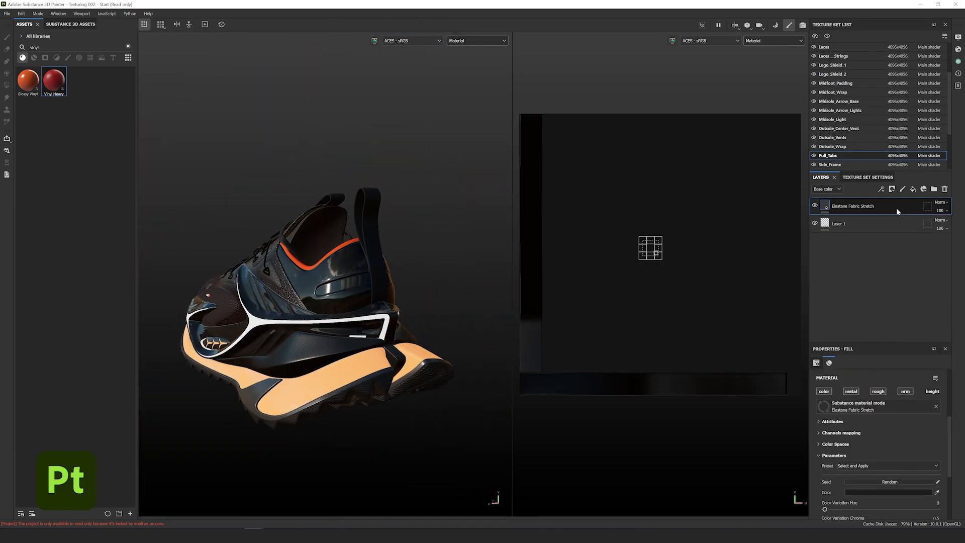
pyautogui.rightClick(896, 207)
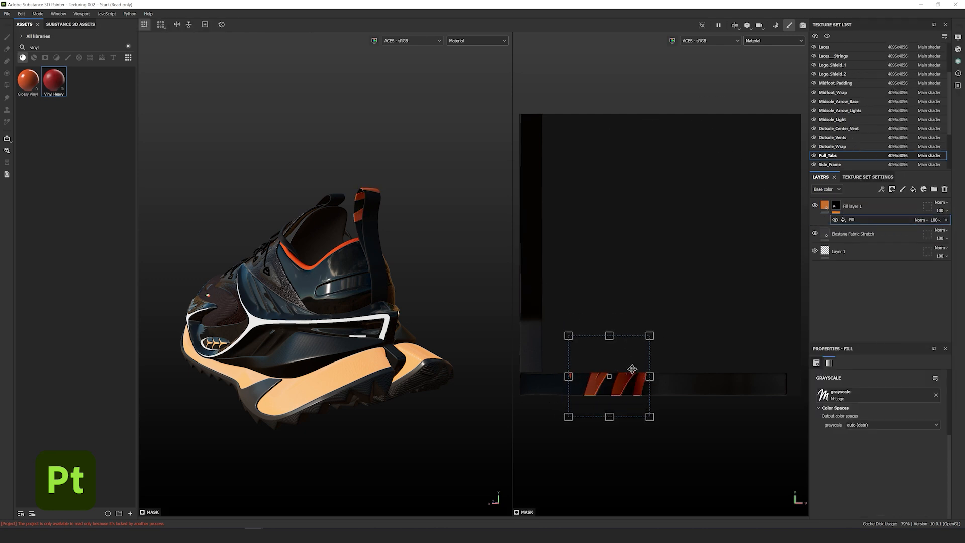
# - Straighten, scale and move the M logo decal onto the heel pull tab, then inspect it
pyautogui.moveTo(606, 314); pyautogui.dragTo(669, 378)
pyautogui.scroll(3, 639, 394)
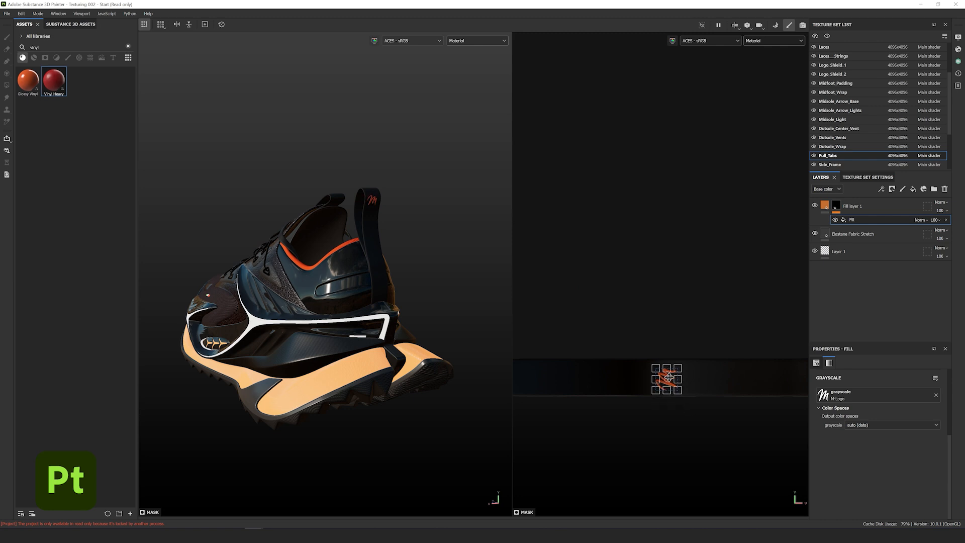
pyautogui.scroll(2, 659, 371)
pyautogui.moveTo(668, 377); pyautogui.dragTo(674, 377)
pyautogui.scroll(3, 674, 391)
pyautogui.moveTo(641, 410); pyautogui.dragTo(638, 413)
pyautogui.moveTo(679, 382); pyautogui.dragTo(695, 380)
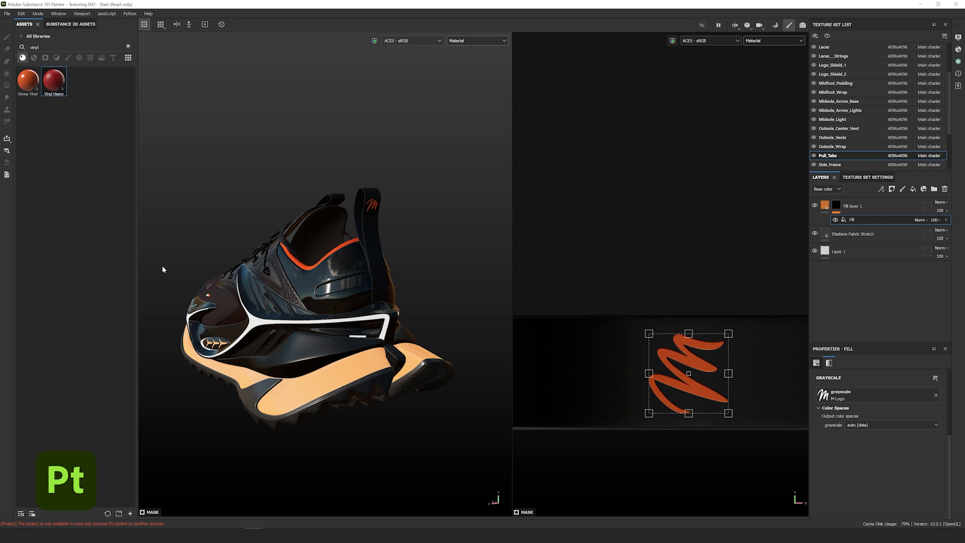
pyautogui.keyDown('alt'); pyautogui.moveTo(246, 348); pyautogui.dragTo(339, 367); pyautogui.keyUp('alt')
pyautogui.scroll(3, 342, 372)
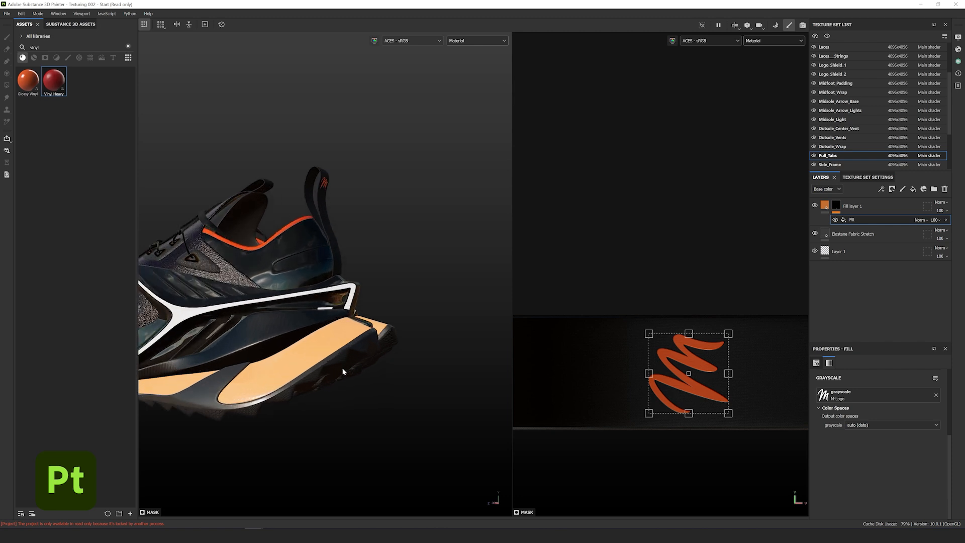
pyautogui.keyDown('alt'); pyautogui.moveTo(284, 308); pyautogui.dragTo(352, 282); pyautogui.keyUp('alt')
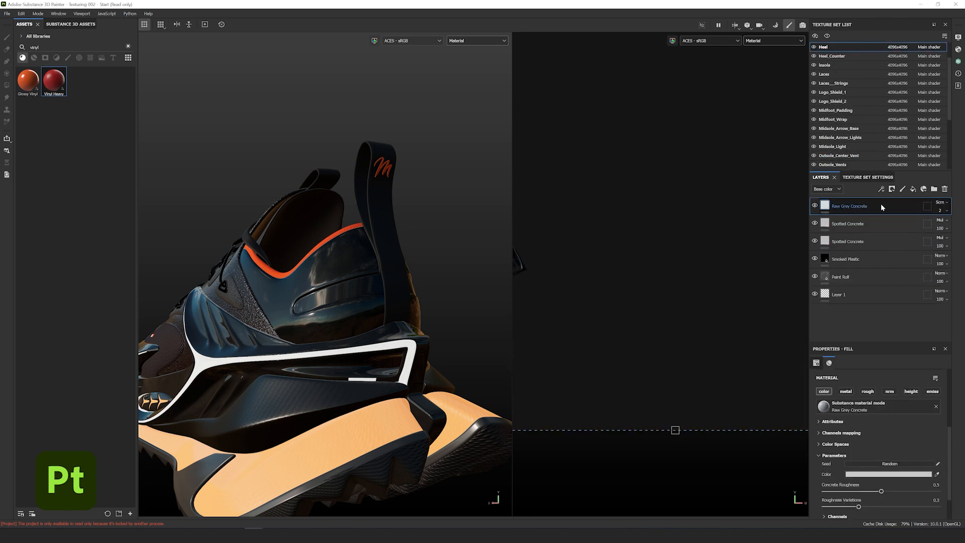
# - Paste the orange logo layer into the Heel stack and add a fill layer above Raw Grey Concrete
pyautogui.rightClick(881, 207)
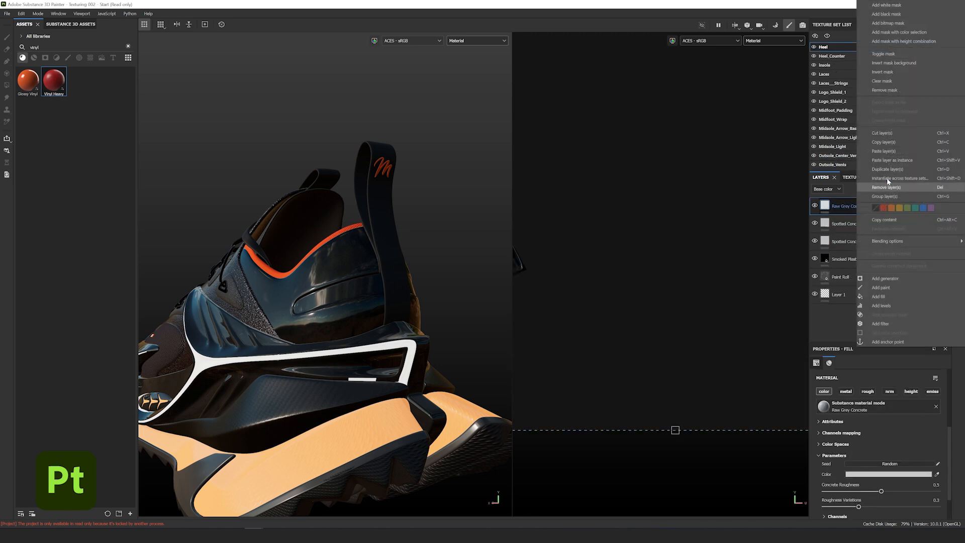
pyautogui.click(894, 149)
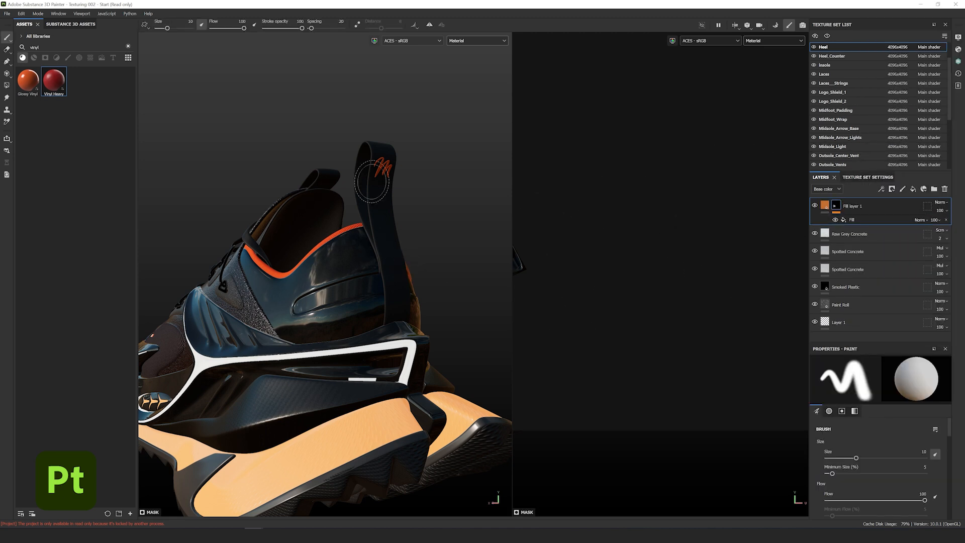
pyautogui.scroll(10, 650, 308)
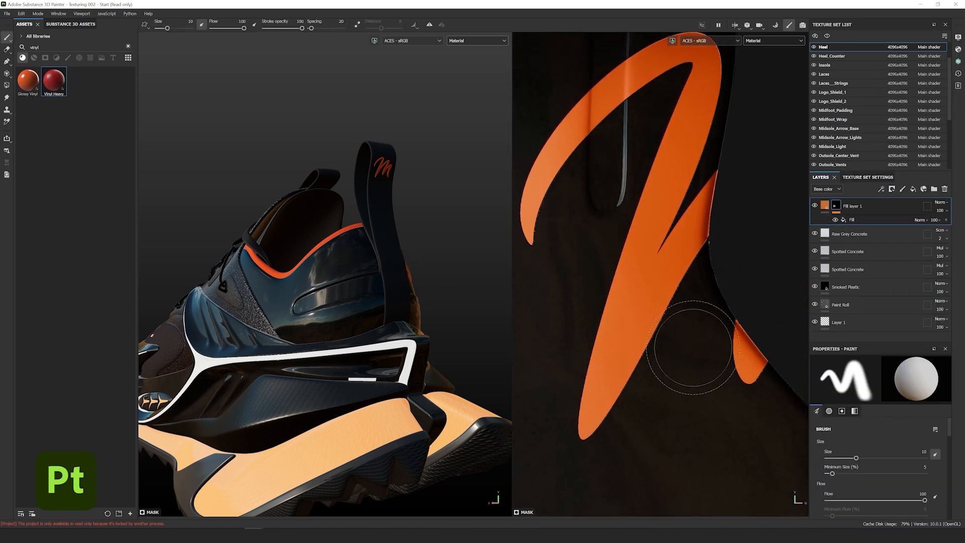
pyautogui.scroll(-5, 692, 347)
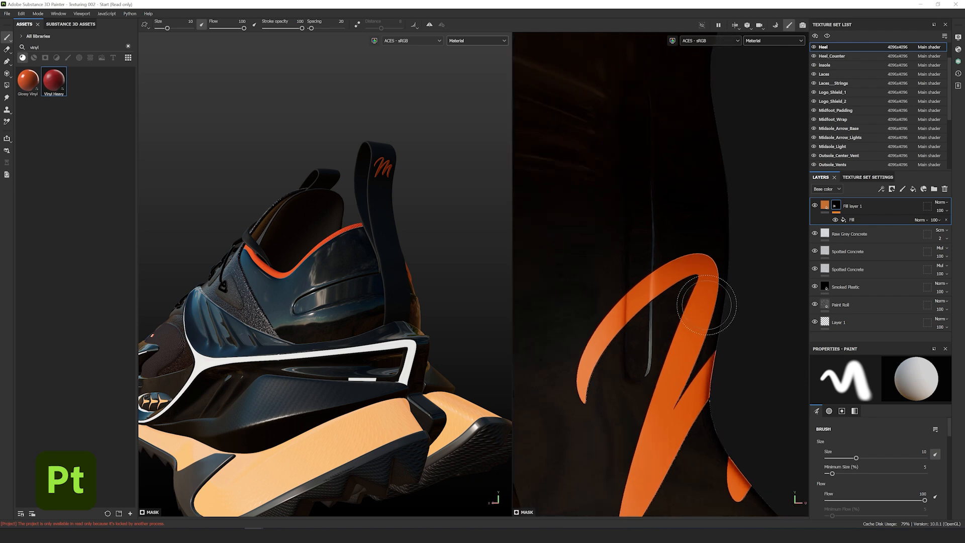
pyautogui.scroll(1, 767, 286)
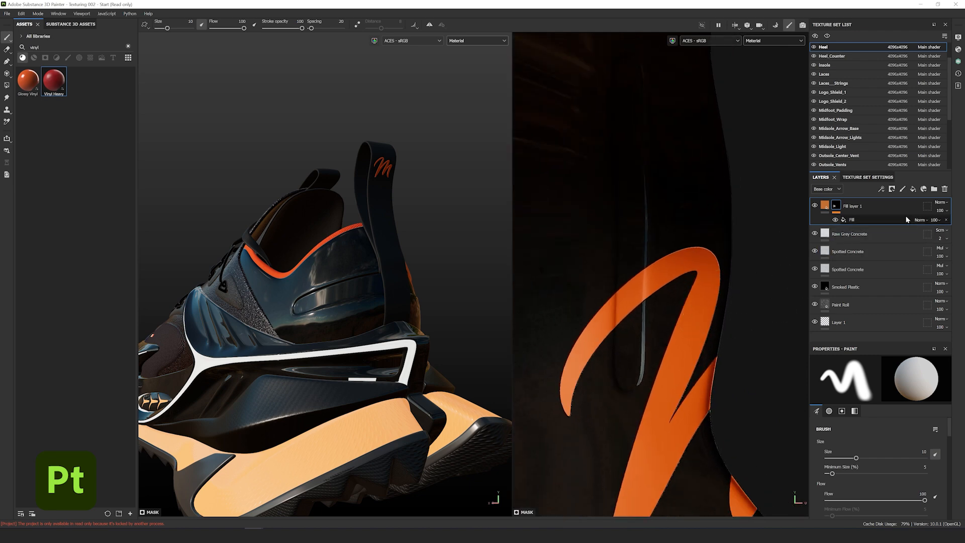
pyautogui.click(884, 236)
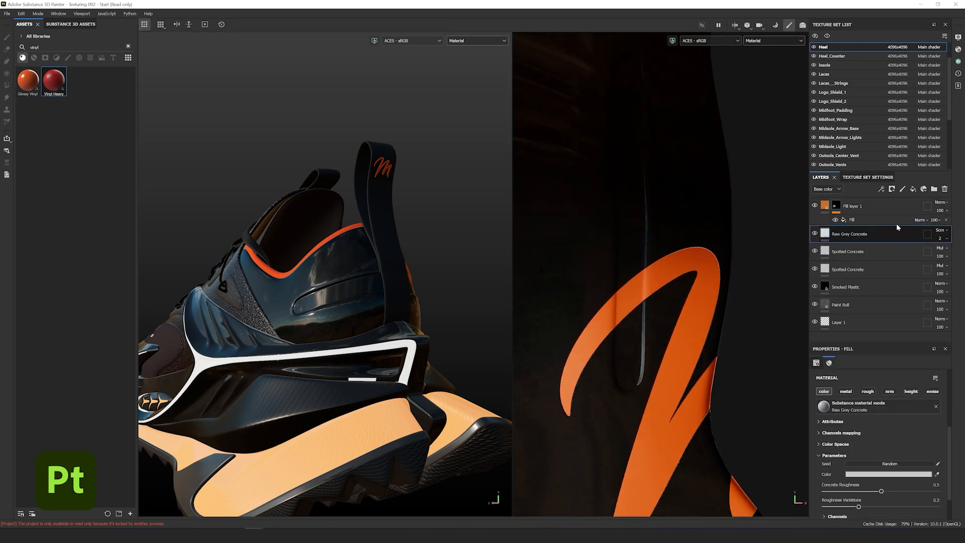
pyautogui.click(913, 190)
# - Swap the pasted logo layer's M-Logo mask image for the IGNITION text resource
pyautogui.click(824, 207)
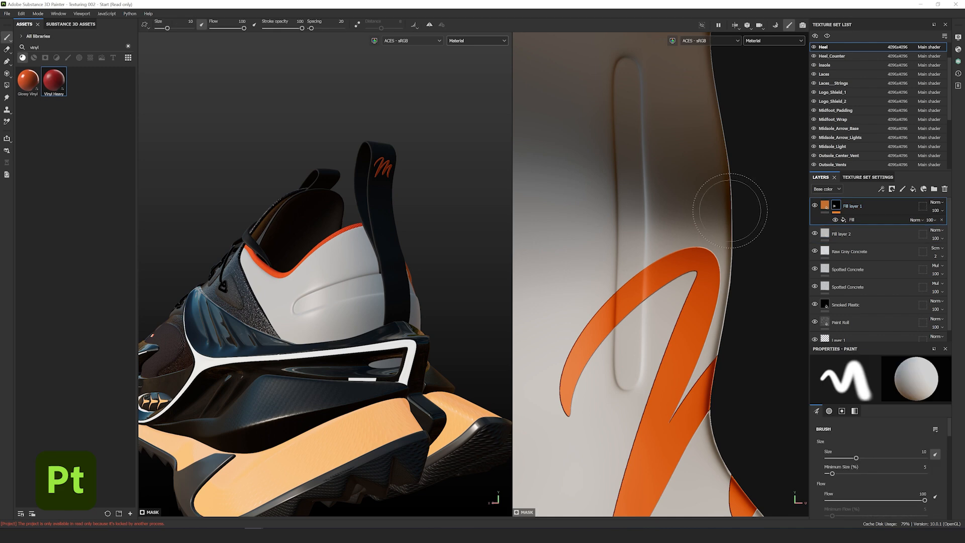
pyautogui.click(853, 220)
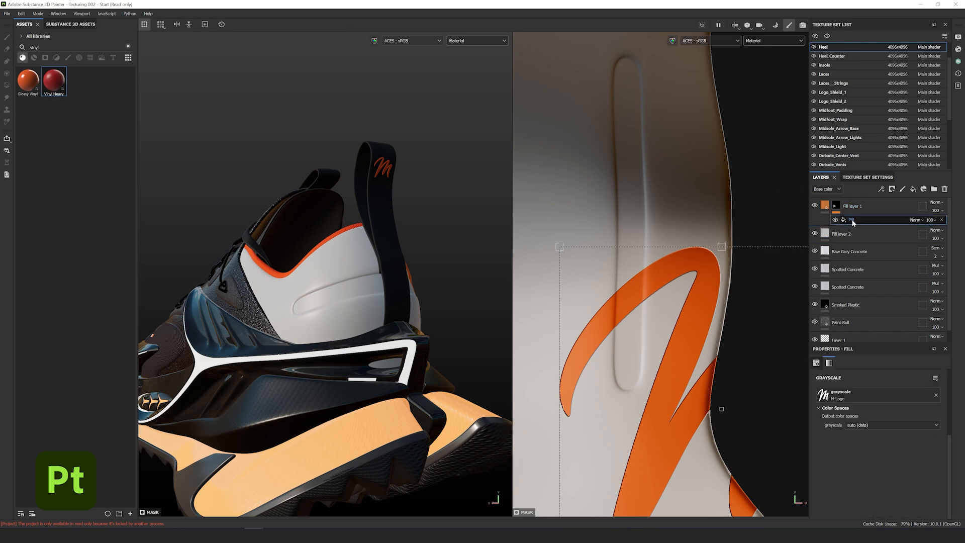
pyautogui.click(869, 394)
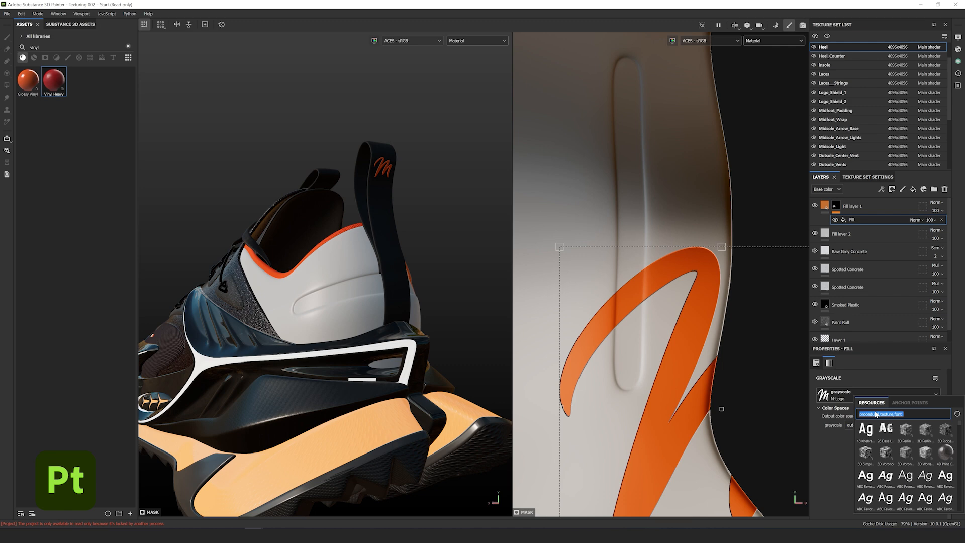
pyautogui.write('ignition')
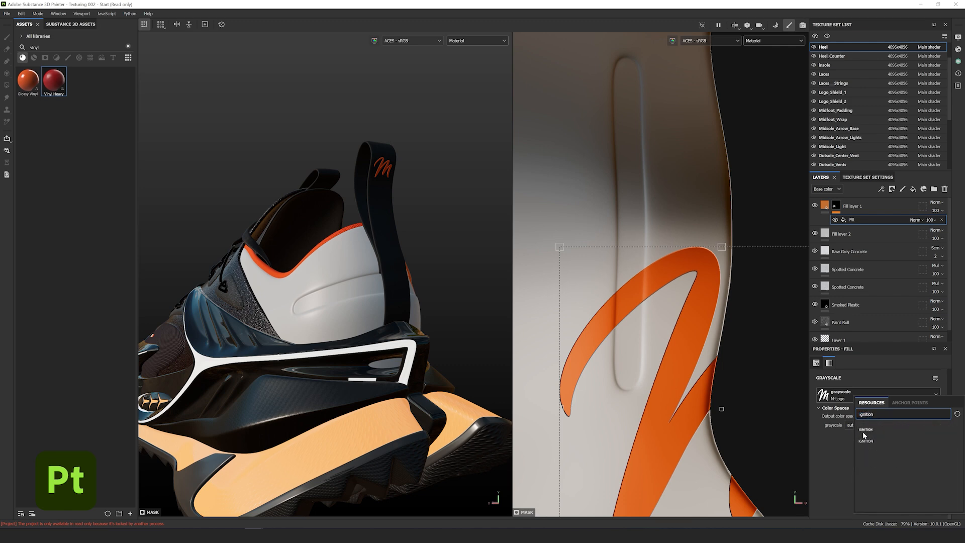
pyautogui.click(865, 435)
# - Rotate, scale and move the IGNITION lettering vertically into the heel's recessed groove
pyautogui.moveTo(670, 292); pyautogui.dragTo(625, 190)
pyautogui.moveTo(677, 144); pyautogui.dragTo(689, 408)
pyautogui.moveTo(623, 436); pyautogui.dragTo(713, 275)
pyautogui.keyDown('ctrl'); pyautogui.keyDown('shift'); pyautogui.moveTo(606, 246); pyautogui.dragTo(716, 268); pyautogui.keyUp('shift'); pyautogui.keyUp('ctrl')
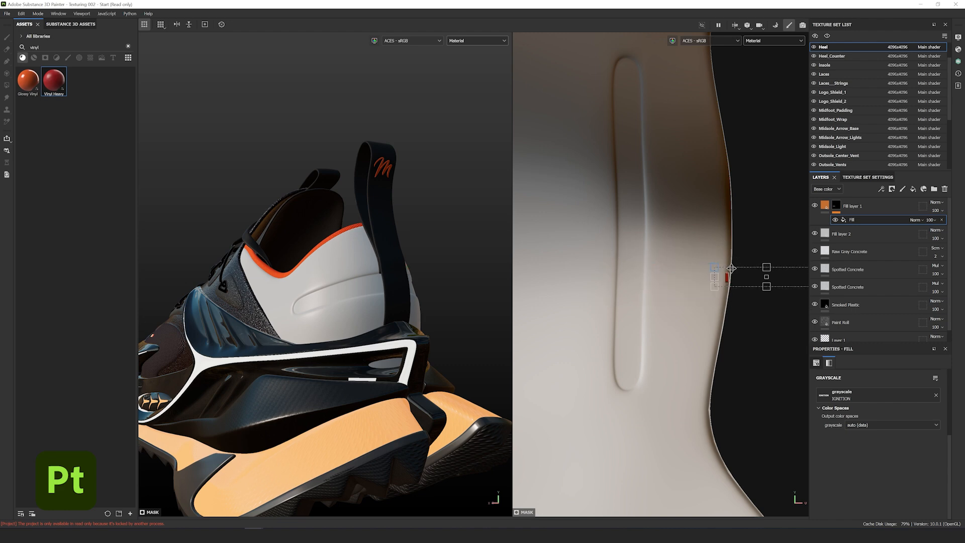
pyautogui.keyDown('alt'); pyautogui.moveTo(443, 297); pyautogui.dragTo(301, 297); pyautogui.keyUp('alt')
pyautogui.moveTo(747, 277); pyautogui.dragTo(646, 121)
pyautogui.scroll(2, 647, 124)
pyautogui.keyDown('alt'); pyautogui.moveTo(321, 295); pyautogui.dragTo(432, 291); pyautogui.keyUp('alt')
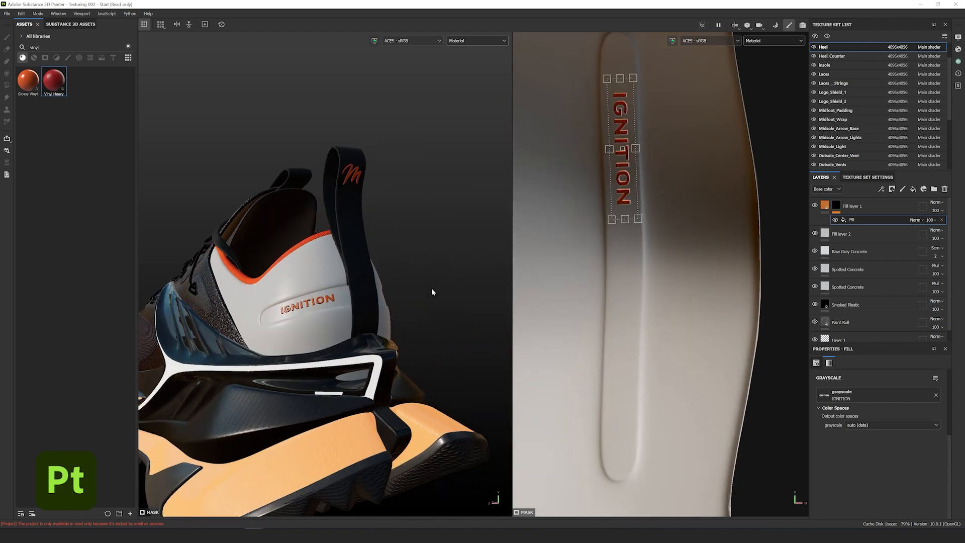
pyautogui.moveTo(623, 191); pyautogui.dragTo(622, 196)
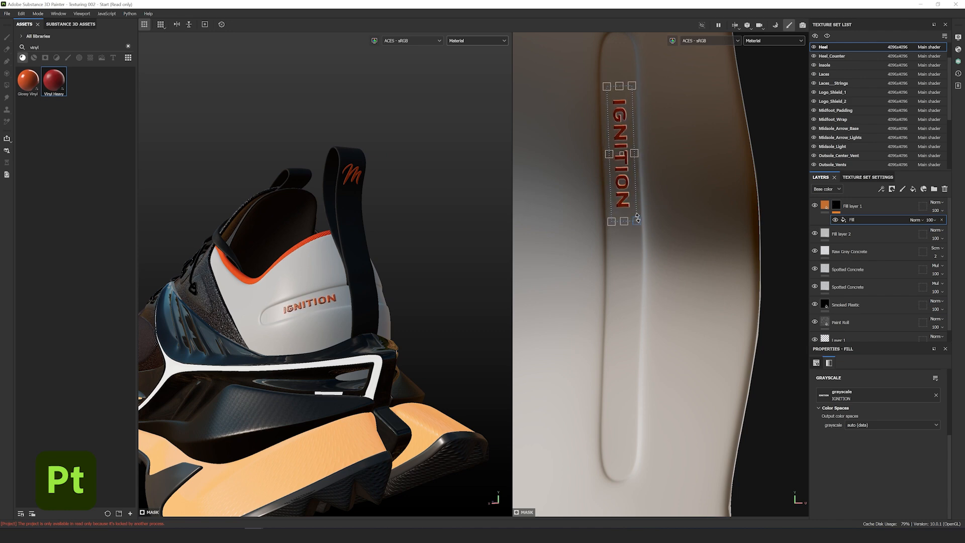
# - Duplicate the IGNITION fill layer with Ctrl+D and swap its mask to the ACTIVATED text resource
pyautogui.click(871, 206)
pyautogui.press('1')
pyautogui.hotkey('ctrl', 'd')
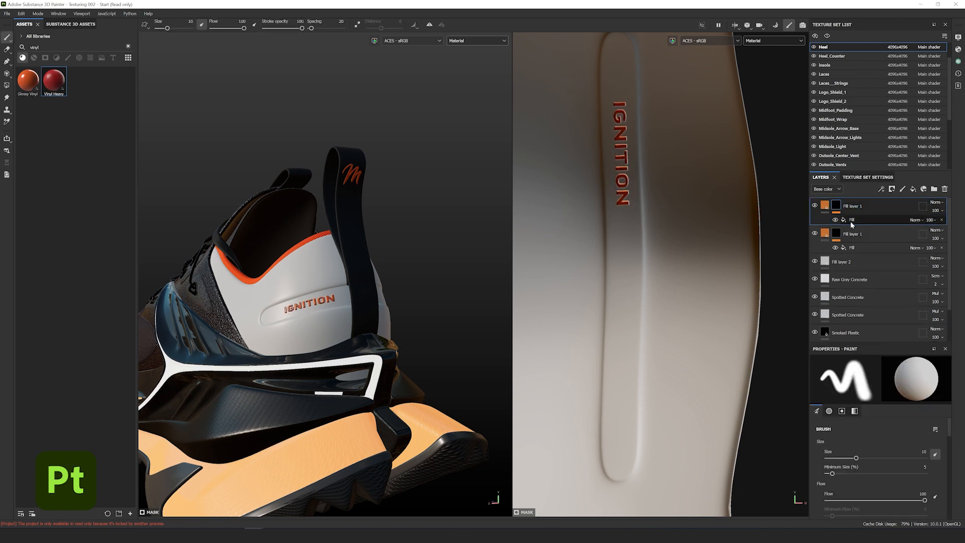
pyautogui.click(852, 220)
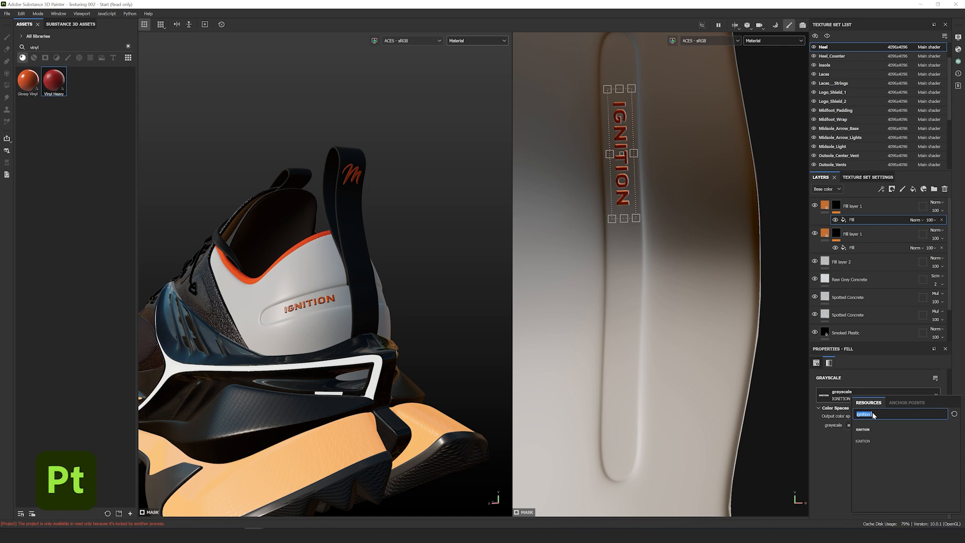
pyautogui.write('activa')
pyautogui.click(868, 428)
# - Move the ACTIVATED lettering down the strip below IGNITION and compare both words on the heel
pyautogui.moveTo(634, 205); pyautogui.dragTo(634, 375)
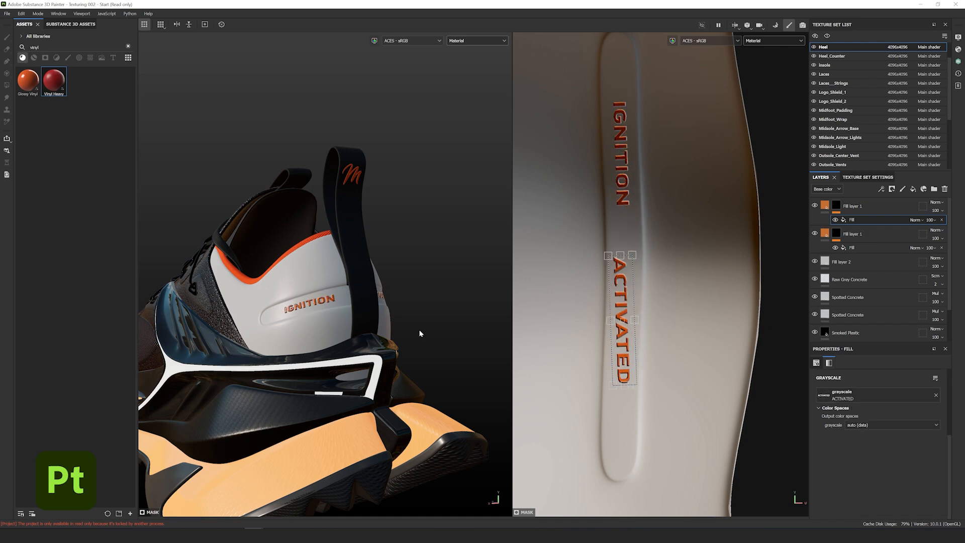
pyautogui.keyDown('alt'); pyautogui.moveTo(420, 334); pyautogui.dragTo(321, 331); pyautogui.keyUp('alt')
pyautogui.moveTo(625, 293); pyautogui.dragTo(623, 327)
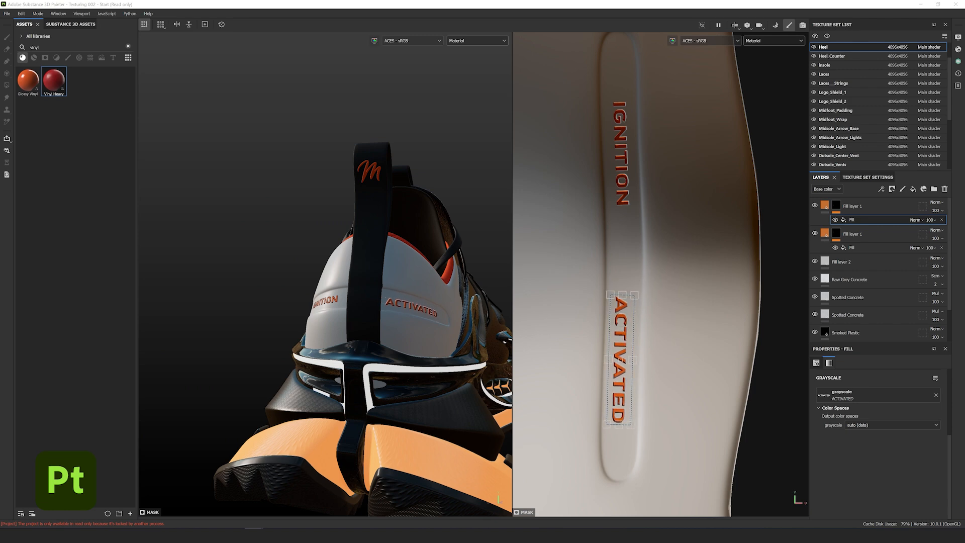
pyautogui.keyDown('alt'); pyautogui.moveTo(322, 329); pyautogui.dragTo(420, 329); pyautogui.keyUp('alt')
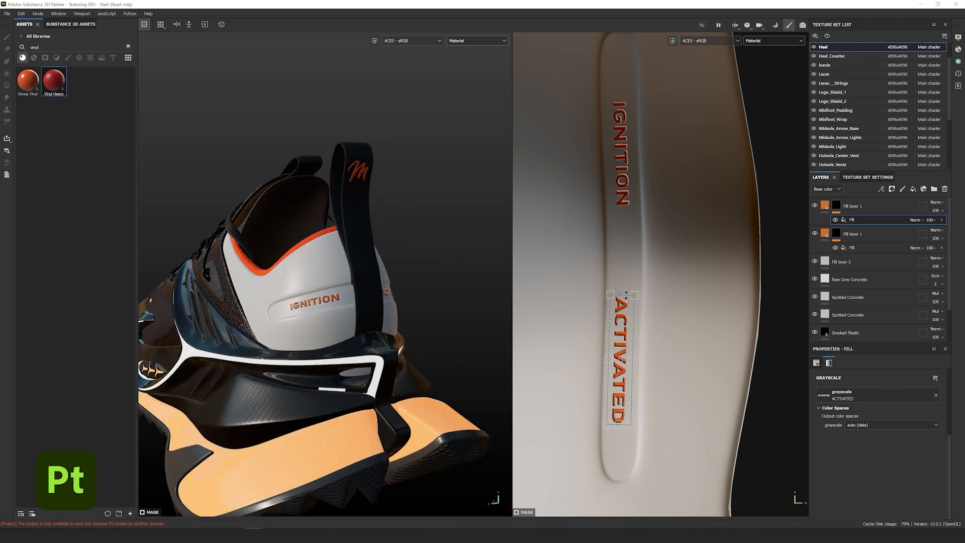
pyautogui.moveTo(622, 295); pyautogui.dragTo(622, 308)
pyautogui.click(854, 247)
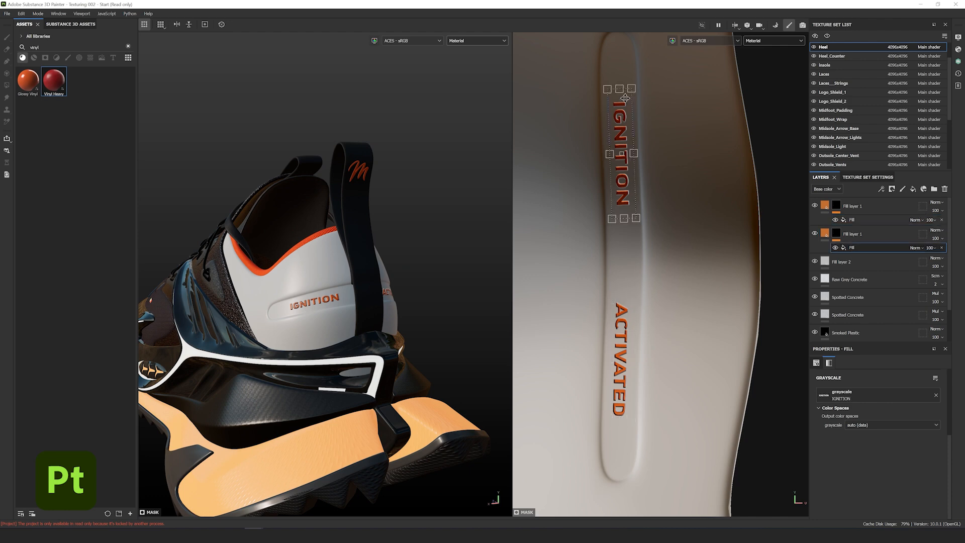
pyautogui.keyDown('alt'); pyautogui.moveTo(446, 276); pyautogui.dragTo(381, 285); pyautogui.keyUp('alt')
pyautogui.keyDown('alt'); pyautogui.moveTo(382, 285); pyautogui.dragTo(381, 308, button='right'); pyautogui.keyUp('alt')
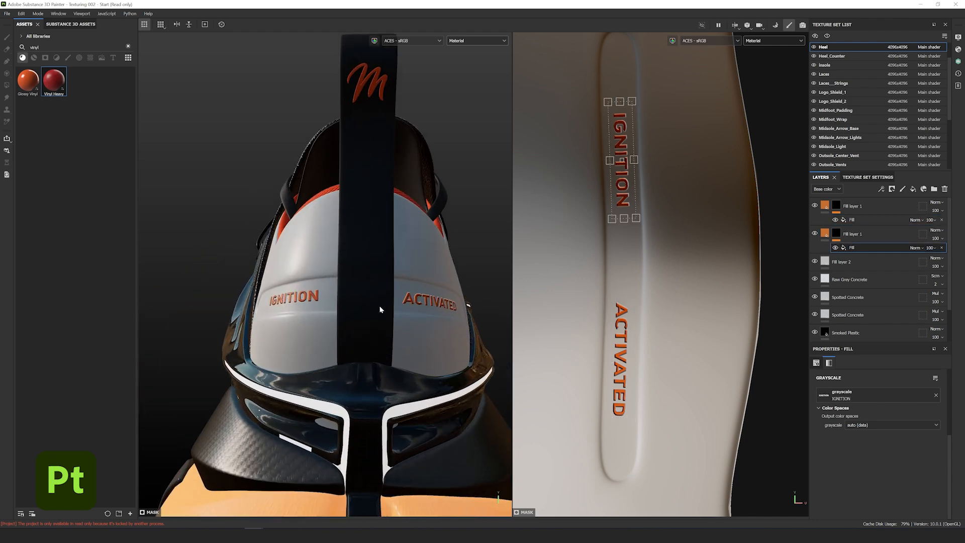
pyautogui.moveTo(386, 306)
pyautogui.keyDown('alt'); pyautogui.mouseDown()
pyautogui.moveTo(399, 309)
pyautogui.moveTo(388, 313)
pyautogui.mouseUp(); pyautogui.keyUp('alt')
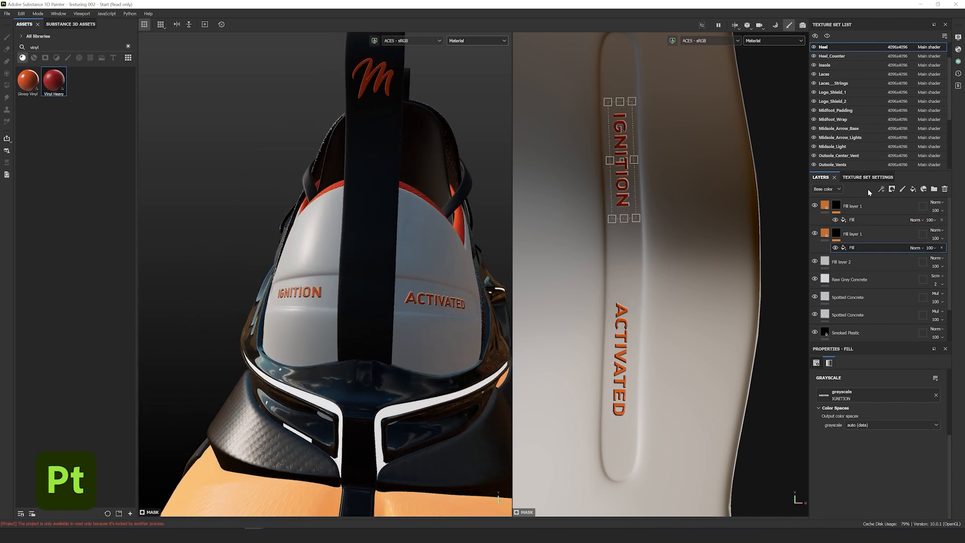
# - Set the ACTIVATED text layer's Emissive colour to a saturated orange-red (hue about 0.05)
pyautogui.click(850, 221)
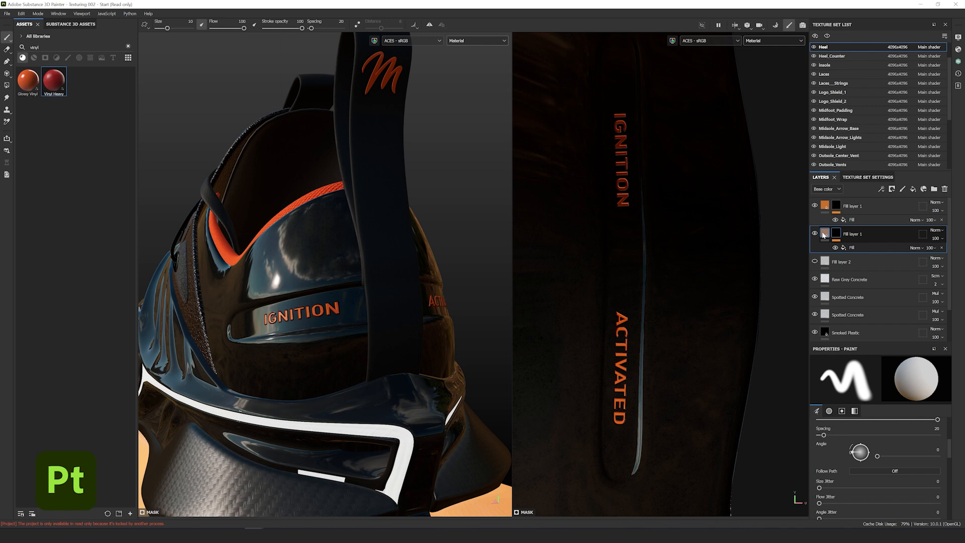
pyautogui.click(825, 233)
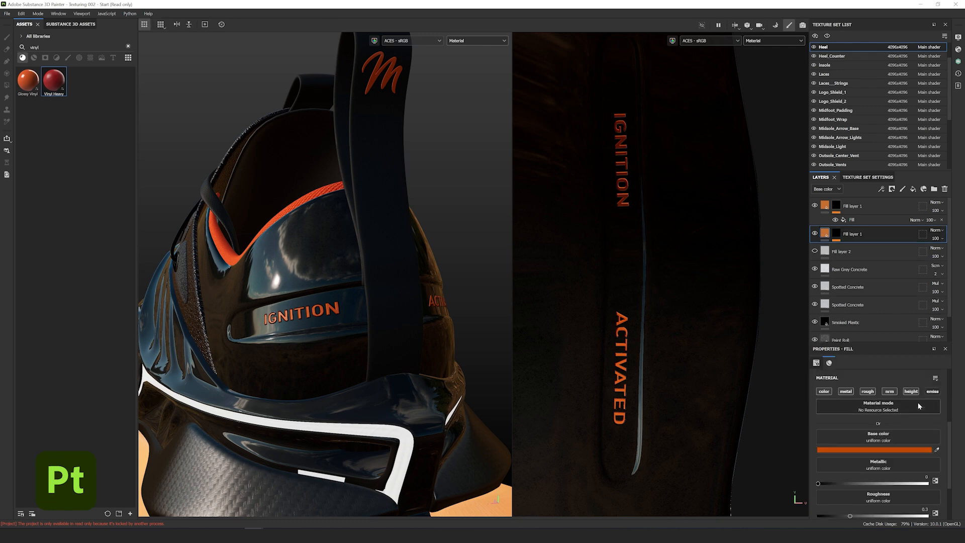
pyautogui.click(826, 206)
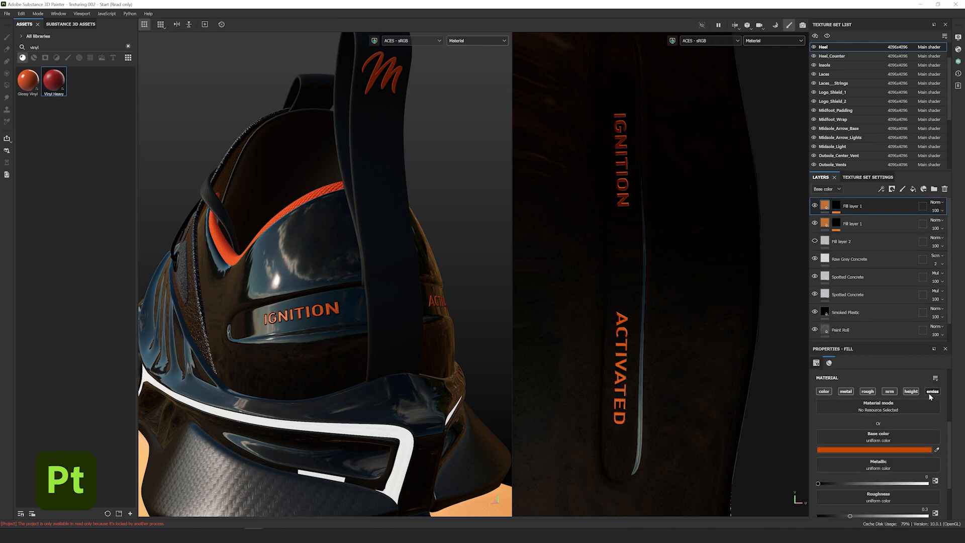
pyautogui.scroll(-3, 930, 389)
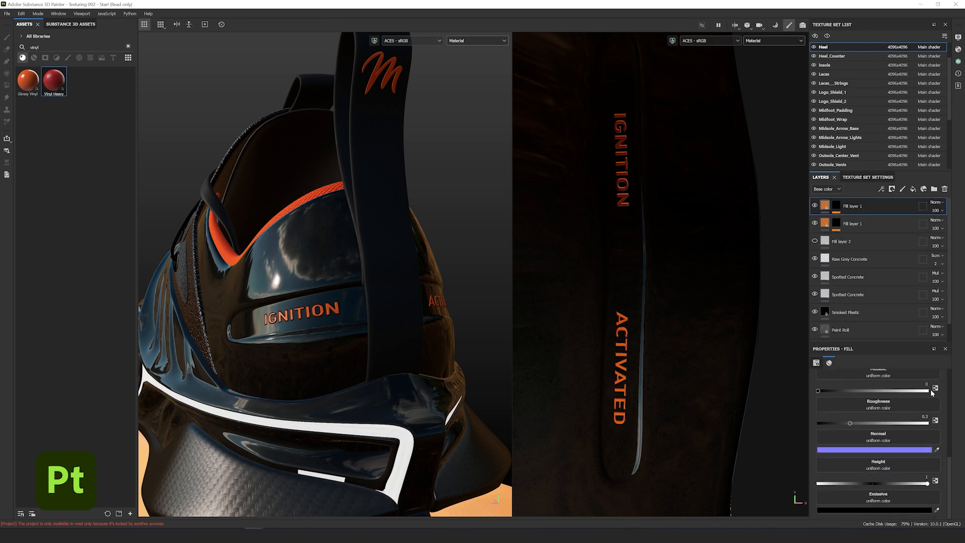
pyautogui.click(883, 508)
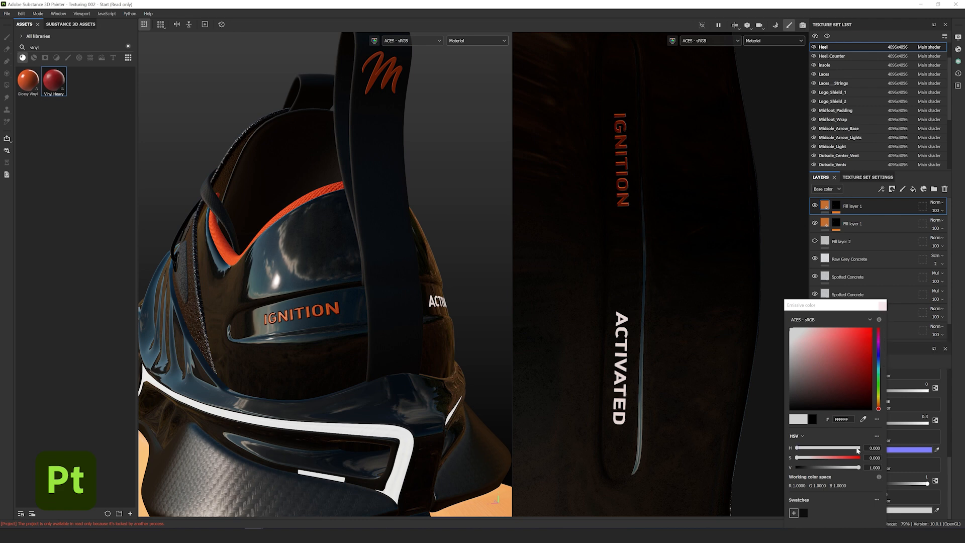
pyautogui.click(855, 458)
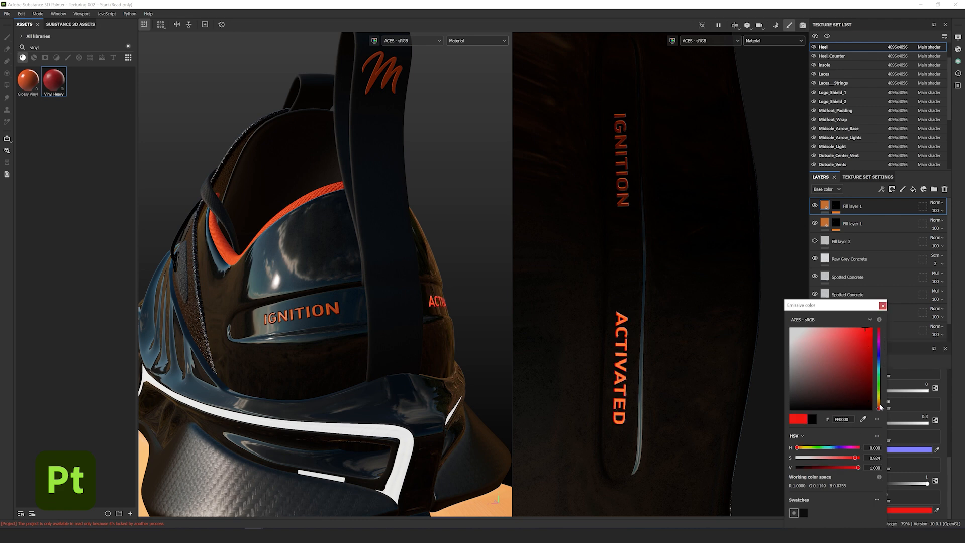
pyautogui.click(878, 405)
pyautogui.click(882, 306)
# - Give the IGNITION text layer the same orange Emissive glow, then turn the shoe to view the sole
pyautogui.click(863, 225)
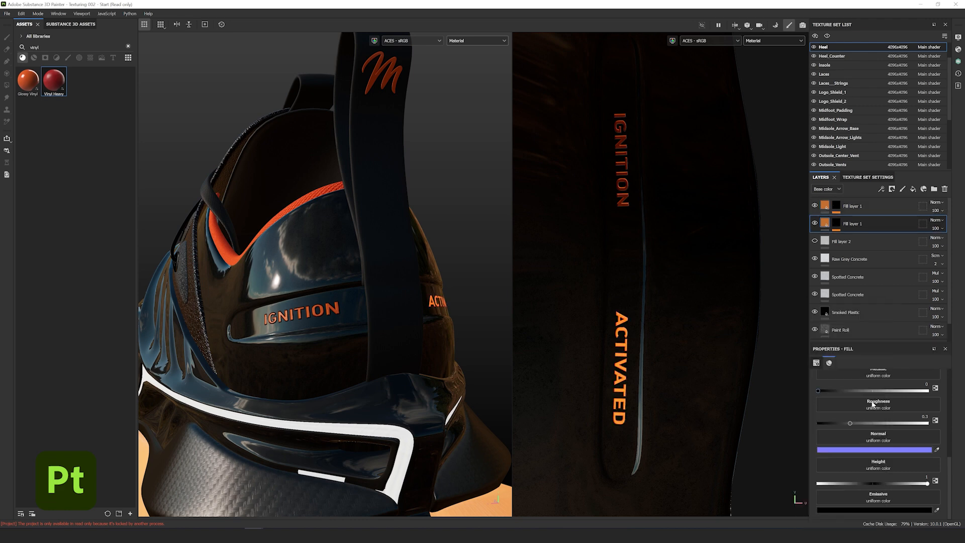
pyautogui.click(892, 510)
pyautogui.click(869, 342)
pyautogui.click(878, 405)
pyautogui.click(882, 305)
pyautogui.keyDown('alt'); pyautogui.moveTo(452, 339); pyautogui.dragTo(533, 322); pyautogui.keyUp('alt')
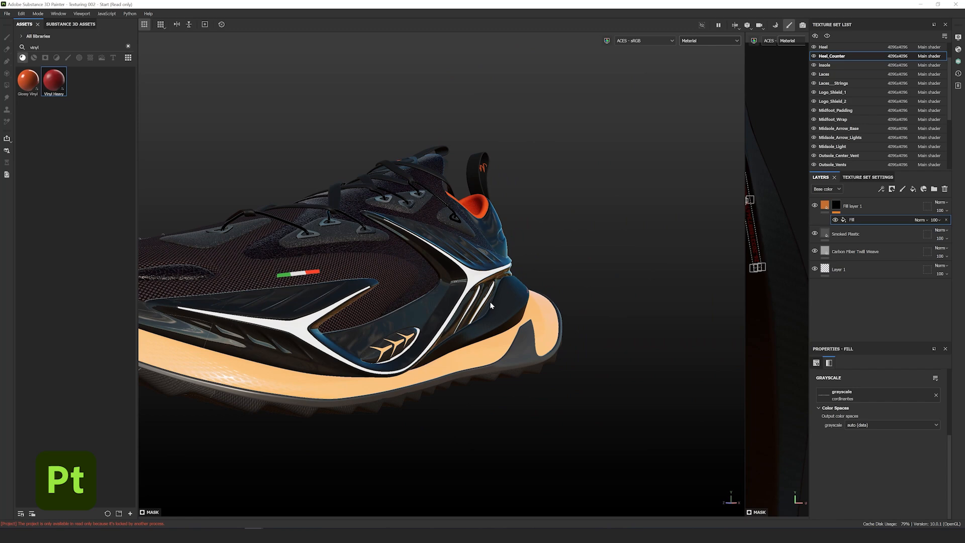
pyautogui.keyDown('alt'); pyautogui.moveTo(491, 305); pyautogui.dragTo(441, 264); pyautogui.keyUp('alt')
pyautogui.keyDown('alt'); pyautogui.moveTo(517, 359); pyautogui.dragTo(545, 349); pyautogui.keyUp('alt')
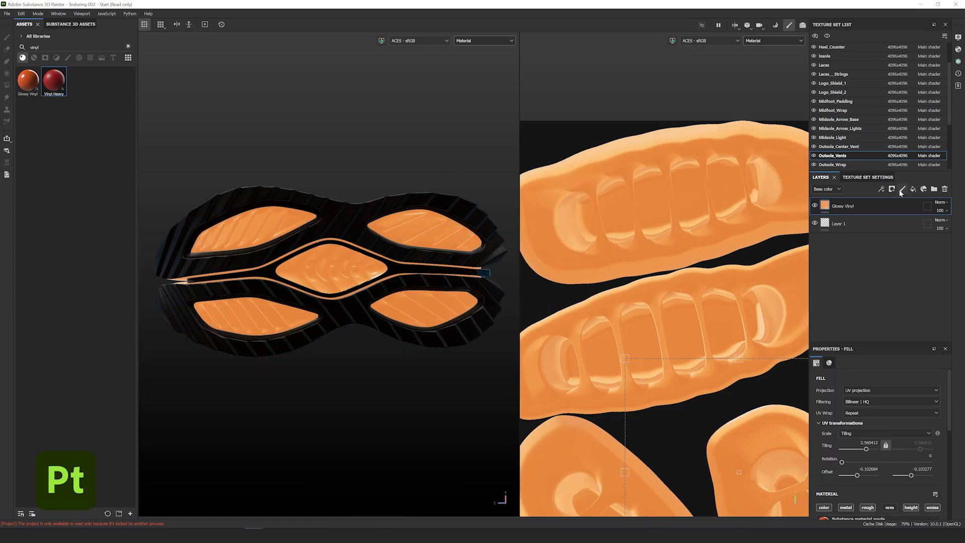
# - Add a new paint layer on Outsole_Vents and load Hexagon Pattern as the brush stencil
pyautogui.click(902, 188)
pyautogui.scroll(-6, 880, 427)
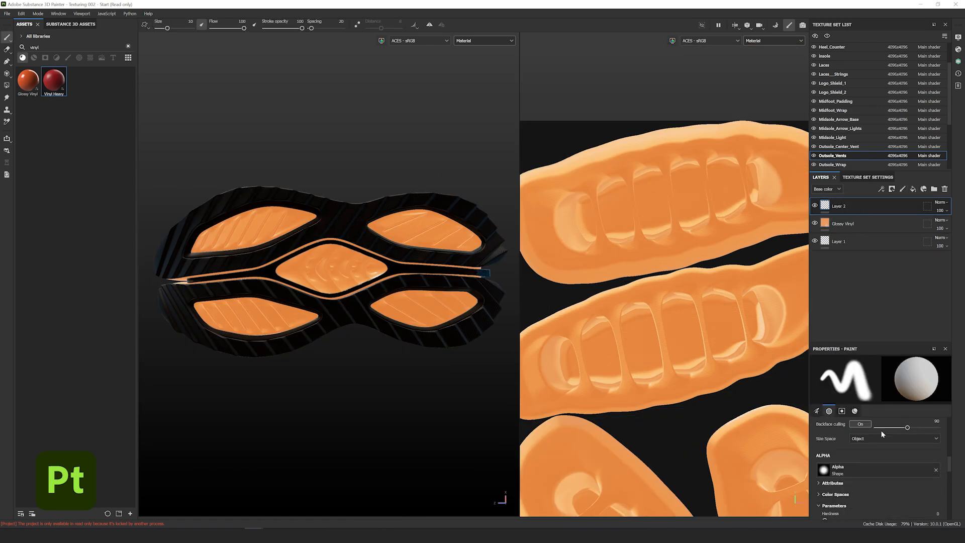
pyautogui.click(878, 496)
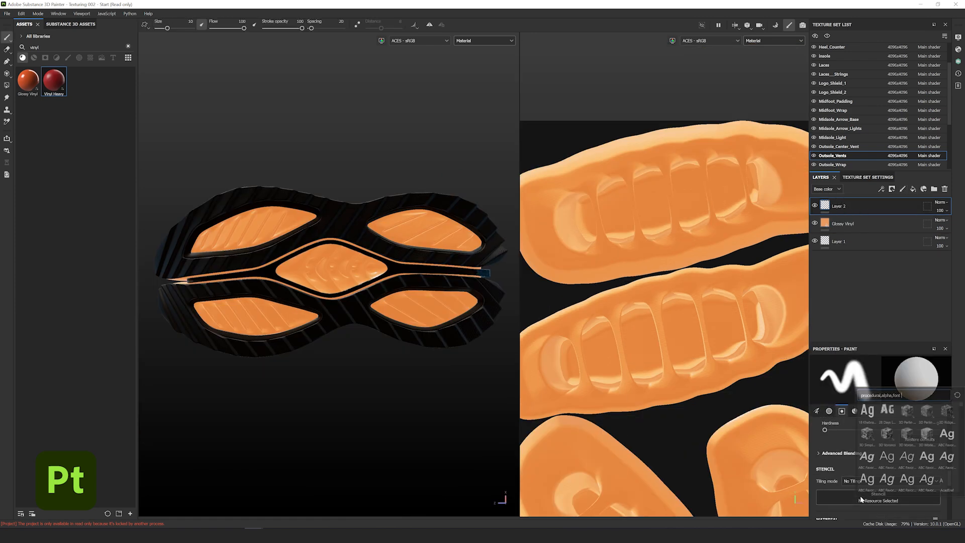
pyautogui.hotkey('ctrl', 'a')
pyautogui.write('hexagon pa')
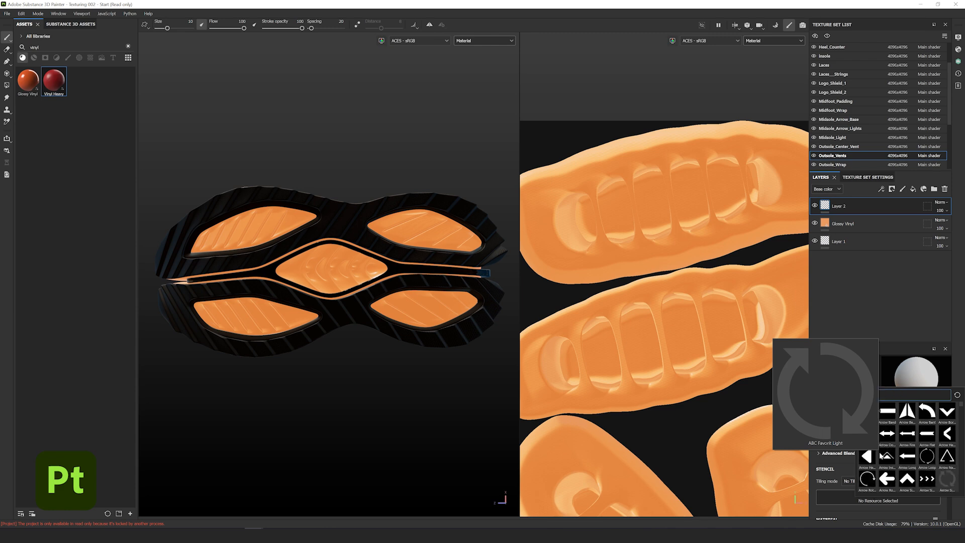
pyautogui.write('tter')
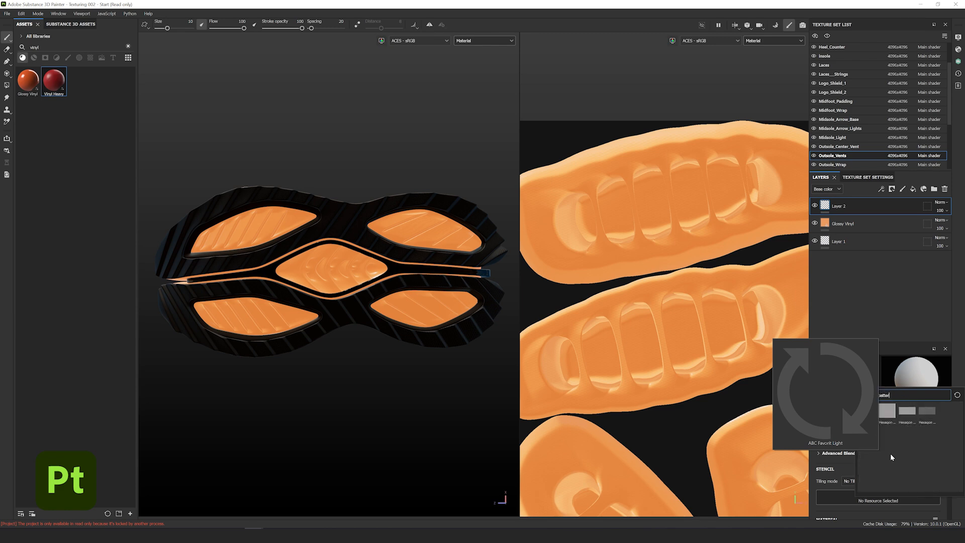
pyautogui.click(886, 410)
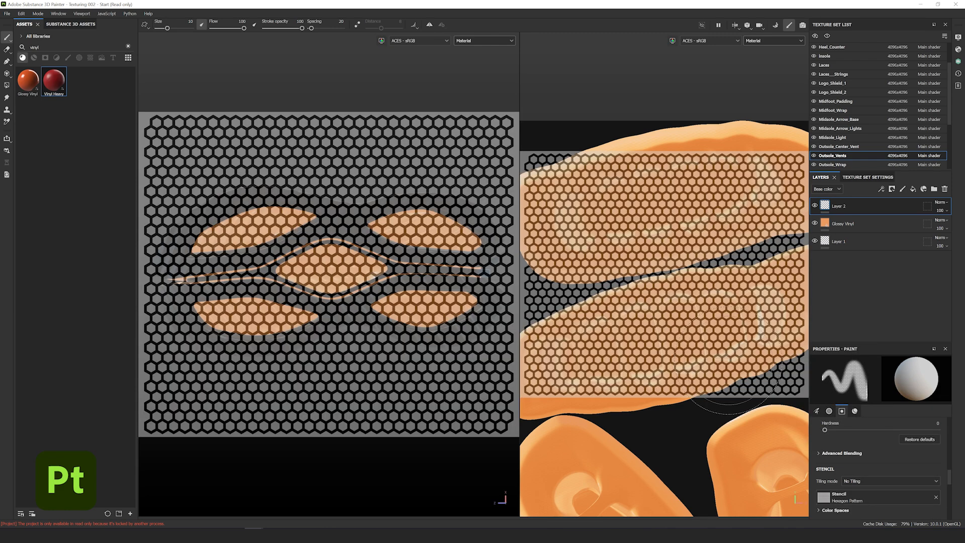
# - Paint the hexagon pattern over the left and right vent pads at brush size ~37.9, then clear the stencil
pyautogui.scroll(4, 326, 248)
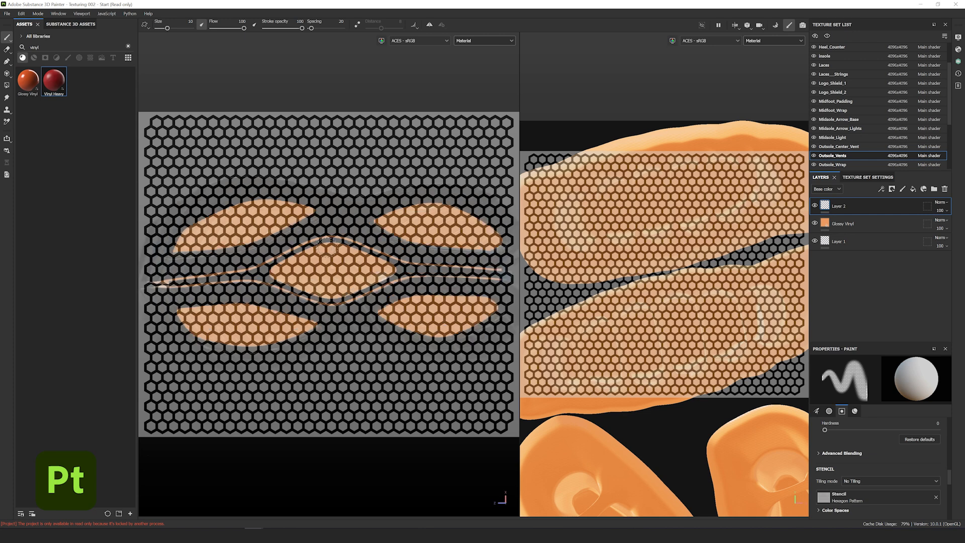
pyautogui.moveTo(360, 274); pyautogui.dragTo(353, 274, button='middle')
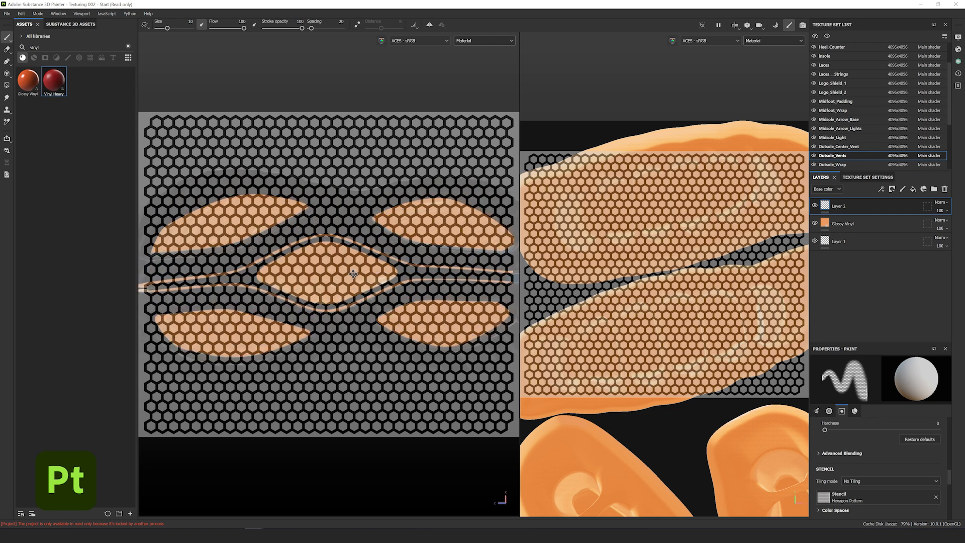
pyautogui.scroll(-2, 350, 274)
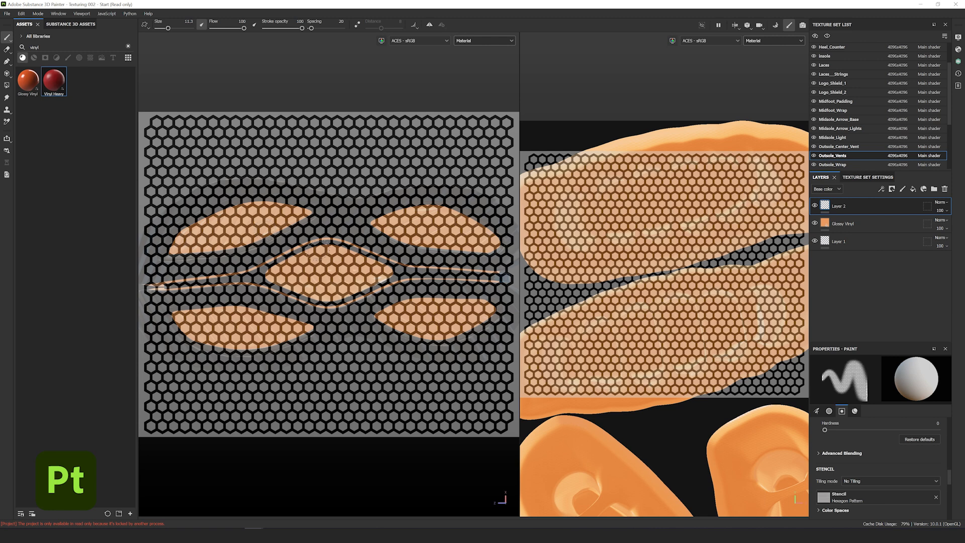
pyautogui.keyDown('ctrl'); pyautogui.moveTo(309, 238); pyautogui.dragTo(346, 239, button='right'); pyautogui.keyUp('ctrl')
pyautogui.moveTo(214, 240)
pyautogui.mouseDown()
pyautogui.moveTo(202, 237)
pyautogui.moveTo(316, 216)
pyautogui.moveTo(311, 339)
pyautogui.moveTo(284, 274)
pyautogui.moveTo(450, 330)
pyautogui.moveTo(446, 227)
pyautogui.moveTo(393, 223)
pyautogui.mouseUp()
pyautogui.moveTo(469, 218); pyautogui.dragTo(442, 347)
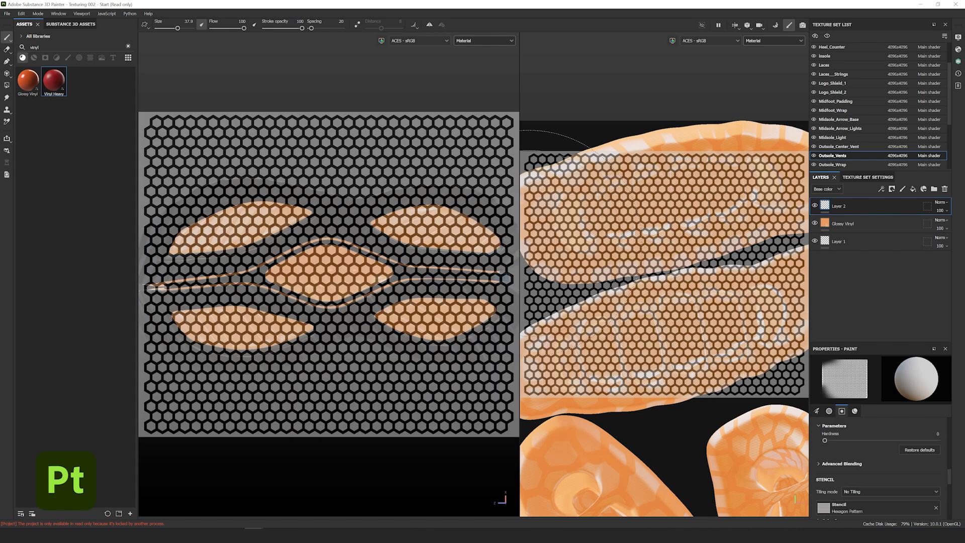
pyautogui.scroll(-3, 875, 453)
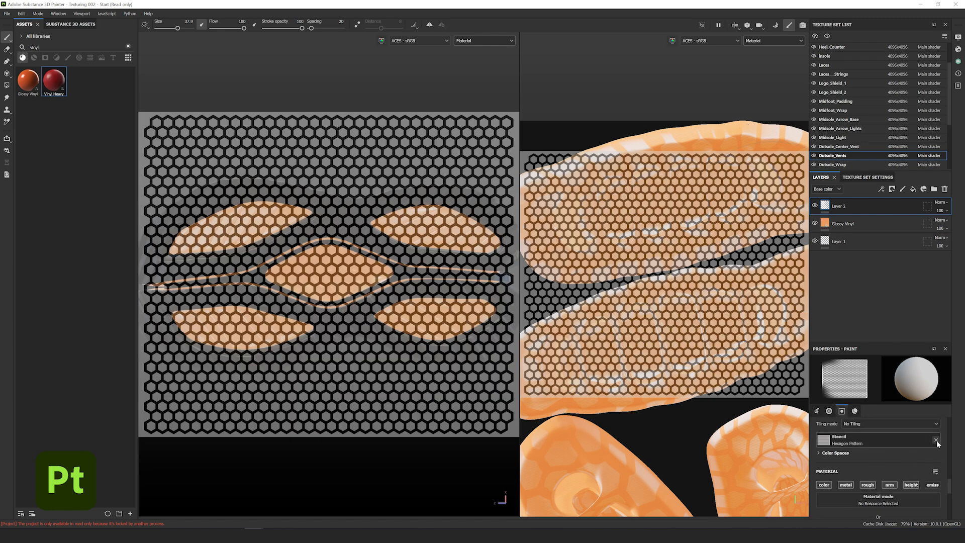
pyautogui.click(935, 440)
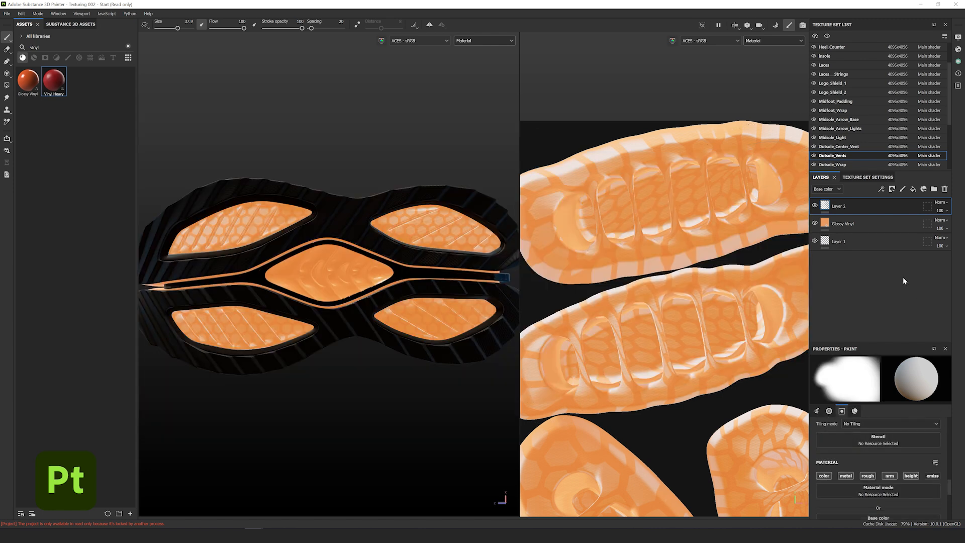
# - Set the hexagon paint layer to Overlay blending at 50 opacity
pyautogui.click(941, 203)
pyautogui.click(924, 321)
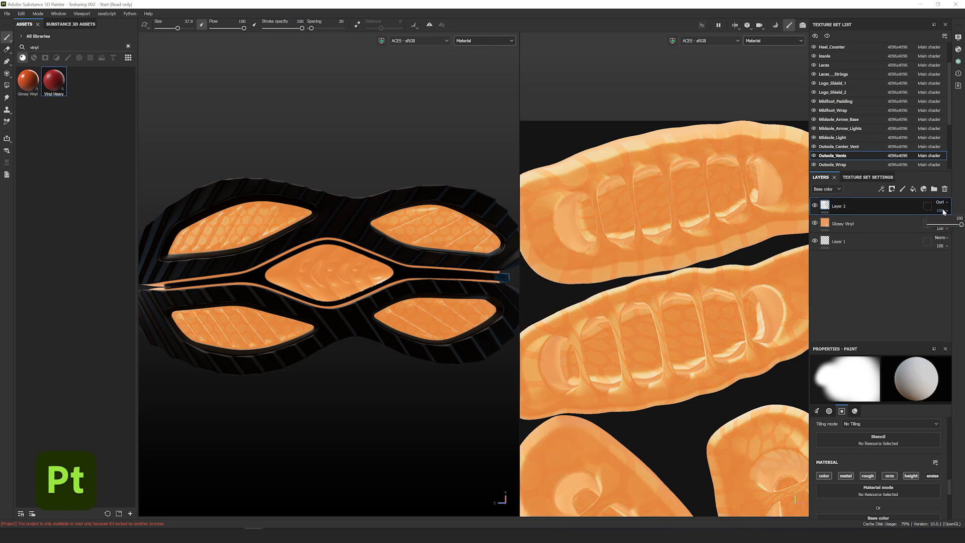
pyautogui.click(961, 224)
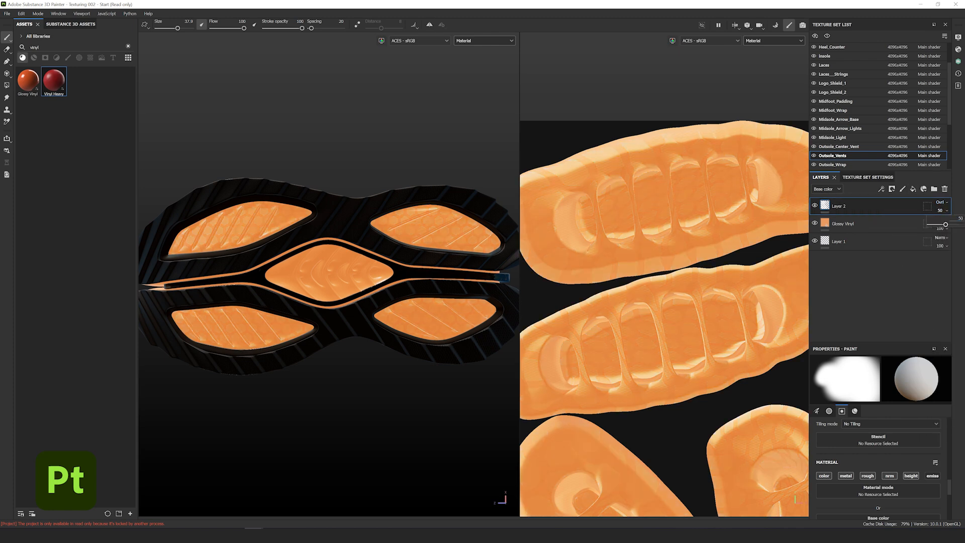
pyautogui.keyDown('alt'); pyautogui.moveTo(410, 202); pyautogui.dragTo(389, 302); pyautogui.keyUp('alt')
pyautogui.scroll(5, 411, 222)
pyautogui.keyDown('alt'); pyautogui.moveTo(413, 217); pyautogui.dragTo(352, 222); pyautogui.keyUp('alt')
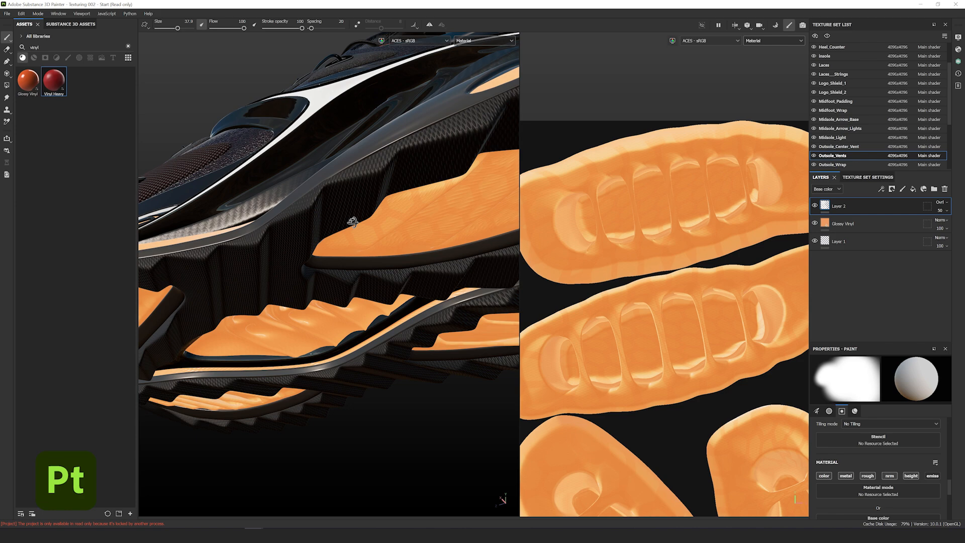
# - Widen the 3D view and frame the whole glowing sneaker for the final rendered beauty shot
pyautogui.keyDown('alt'); pyautogui.moveTo(353, 221); pyautogui.dragTo(342, 251); pyautogui.keyUp('alt')
pyautogui.scroll(-6, 330, 206)
pyautogui.scroll(5, 331, 235)
pyautogui.keyDown('alt'); pyautogui.moveTo(332, 234); pyautogui.dragTo(358, 309, button='middle'); pyautogui.keyUp('alt')
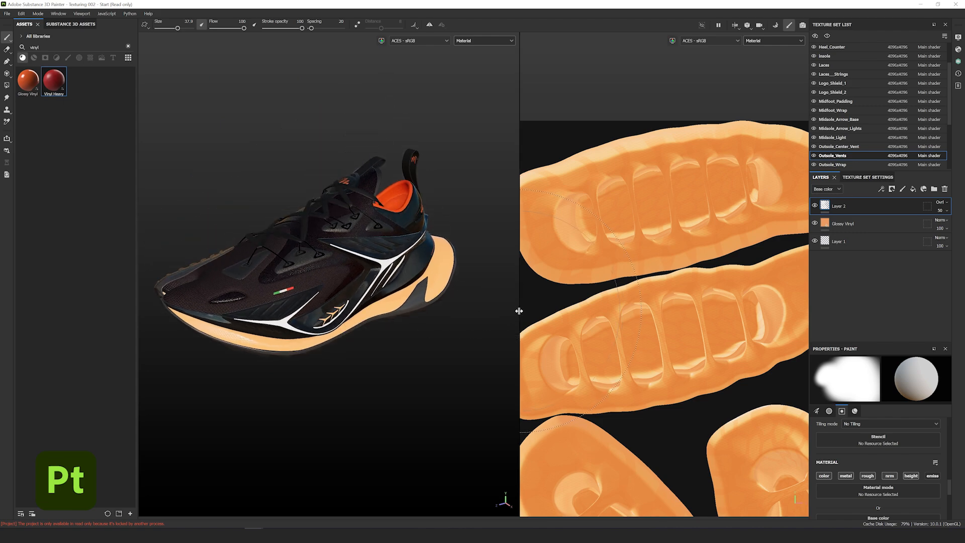
pyautogui.moveTo(519, 311); pyautogui.dragTo(754, 311)
pyautogui.scroll(5, 492, 267)
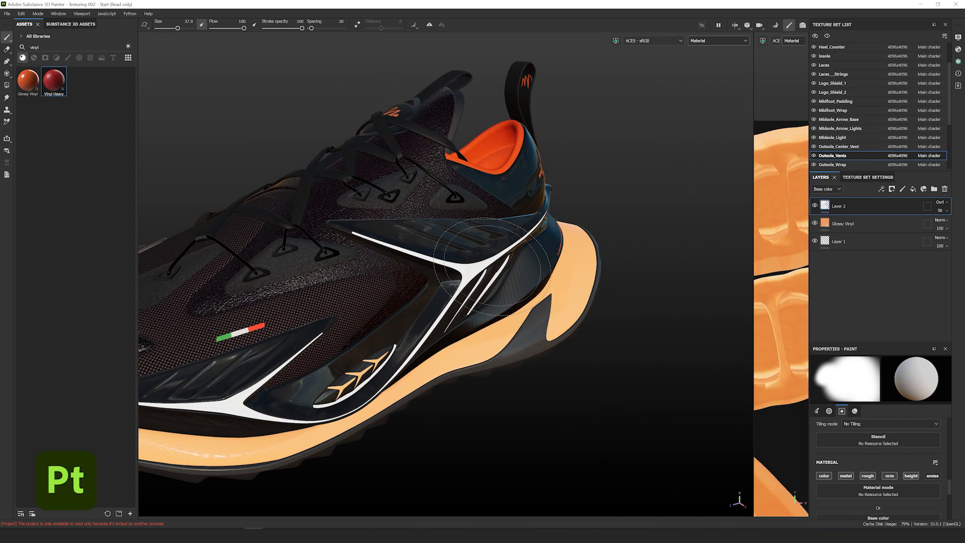
pyautogui.keyDown('alt'); pyautogui.moveTo(492, 266); pyautogui.dragTo(445, 272, button='right'); pyautogui.keyUp('alt')
pyautogui.keyDown('alt'); pyautogui.moveTo(445, 271); pyautogui.dragTo(499, 258, button='middle'); pyautogui.keyUp('alt')
pyautogui.keyDown('alt'); pyautogui.moveTo(499, 259); pyautogui.dragTo(505, 249); pyautogui.keyUp('alt')
pyautogui.keyDown('alt'); pyautogui.moveTo(508, 248); pyautogui.dragTo(499, 243, button='right'); pyautogui.keyUp('alt')
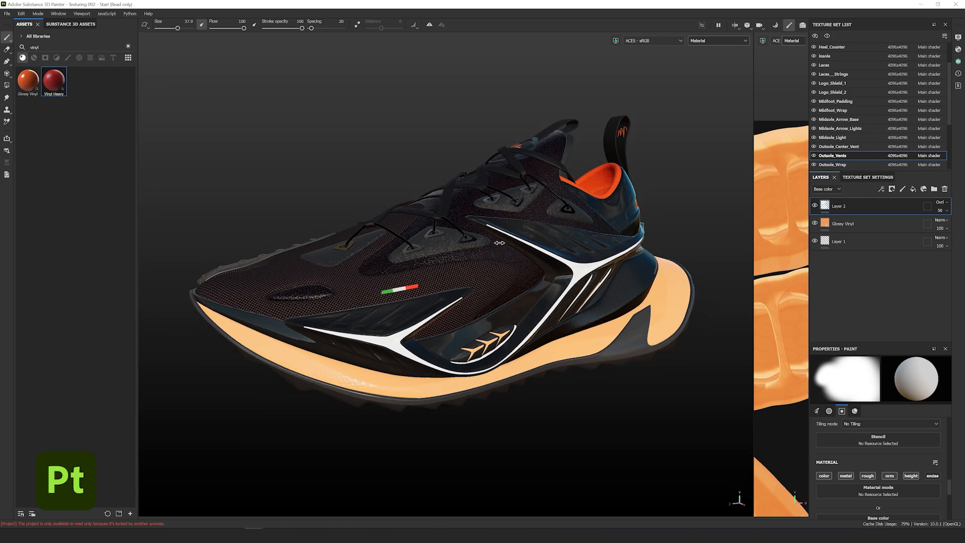
pyautogui.keyDown('alt'); pyautogui.moveTo(498, 242); pyautogui.dragTo(528, 243); pyautogui.keyUp('alt')
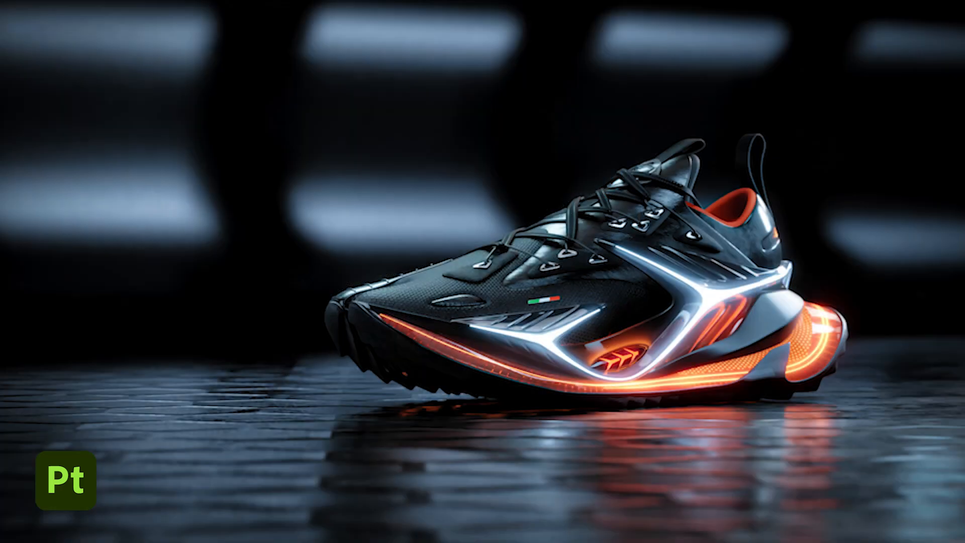